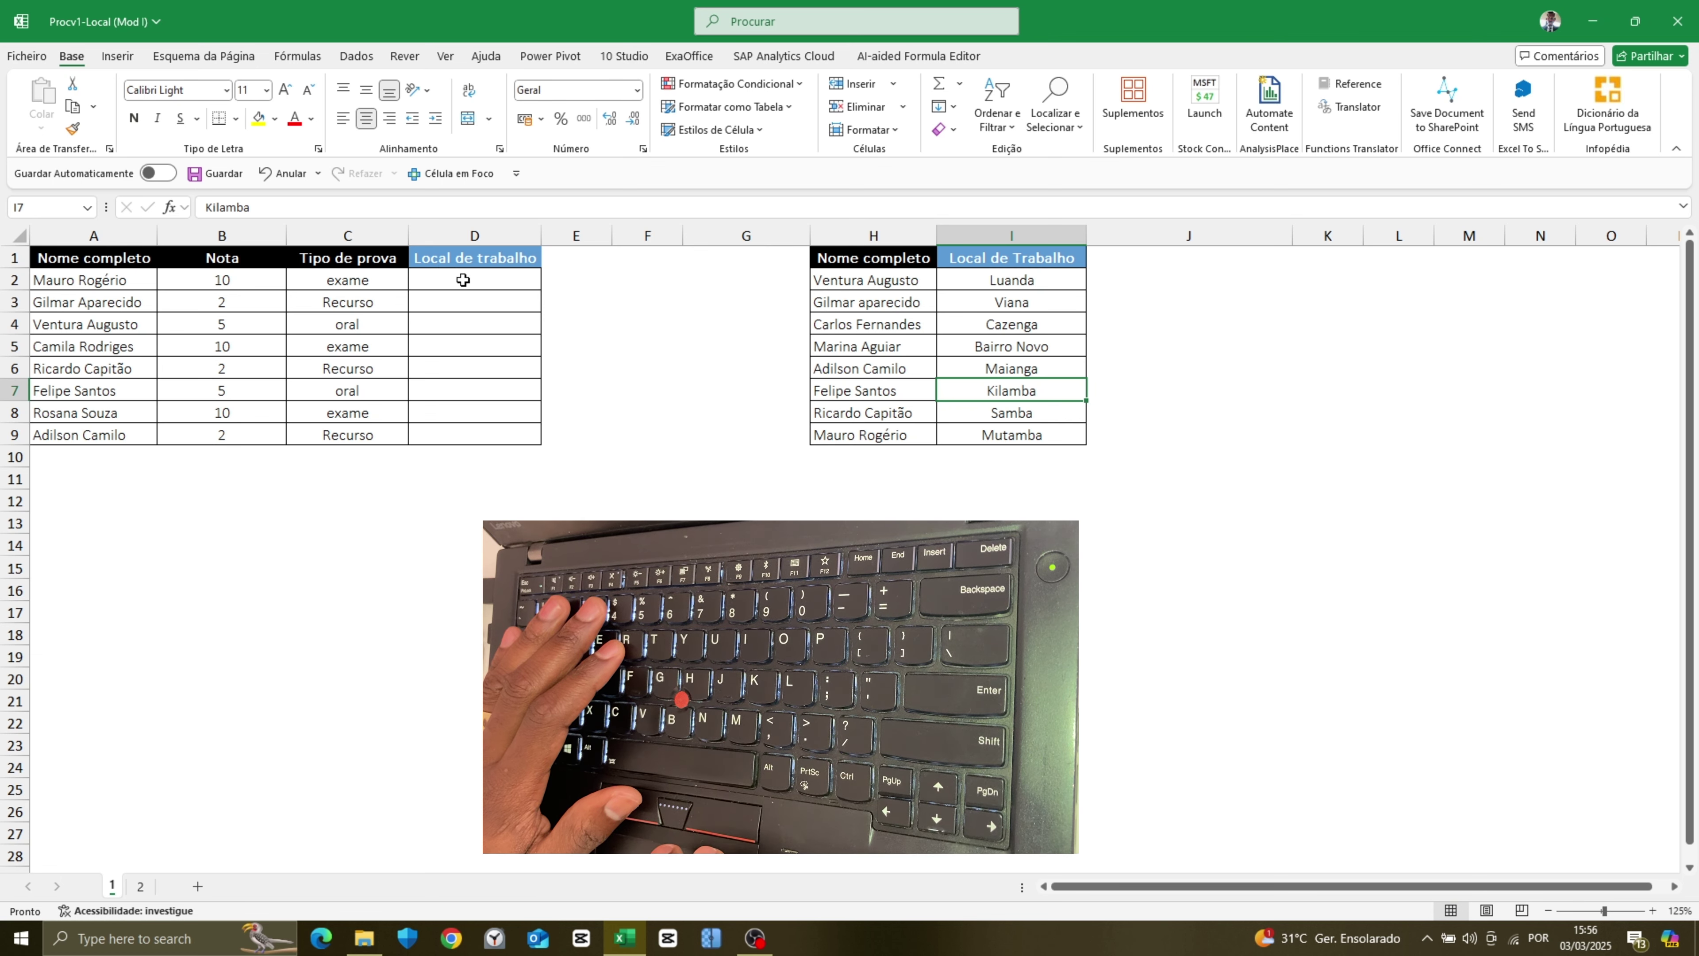
# - Compare the empty Local de trabalho column in the main table with the lookup table in H1:I9
pyautogui.click(463, 281)
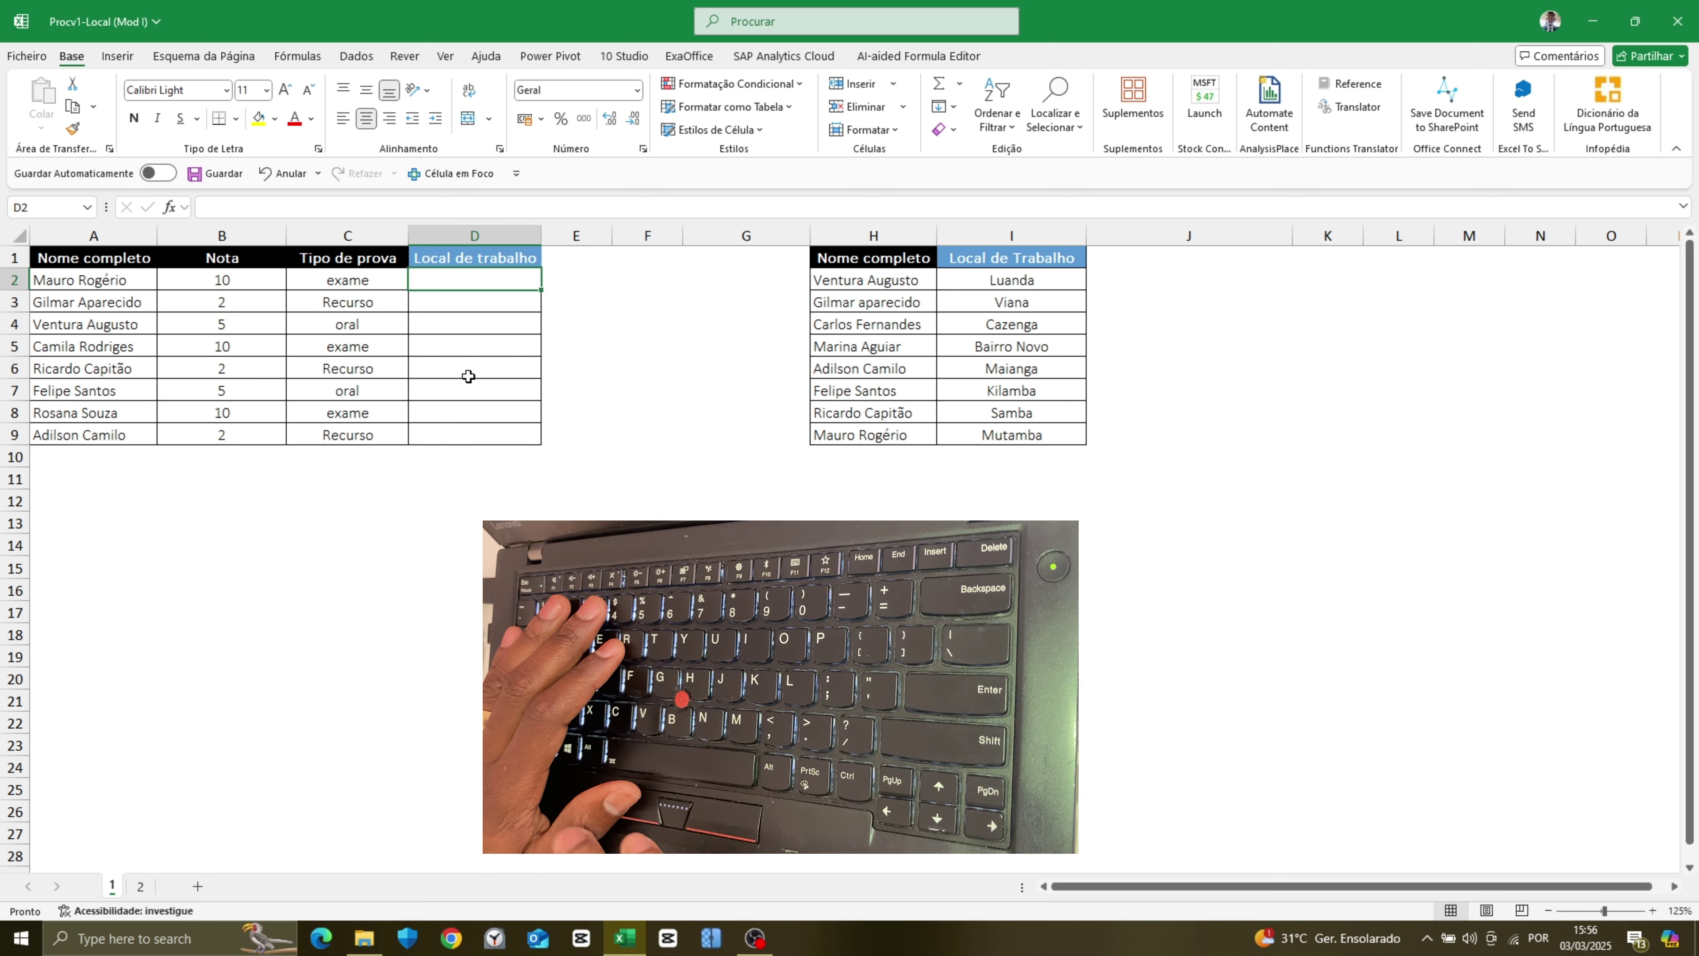
pyautogui.moveTo(837, 260); pyautogui.dragTo(1004, 442)
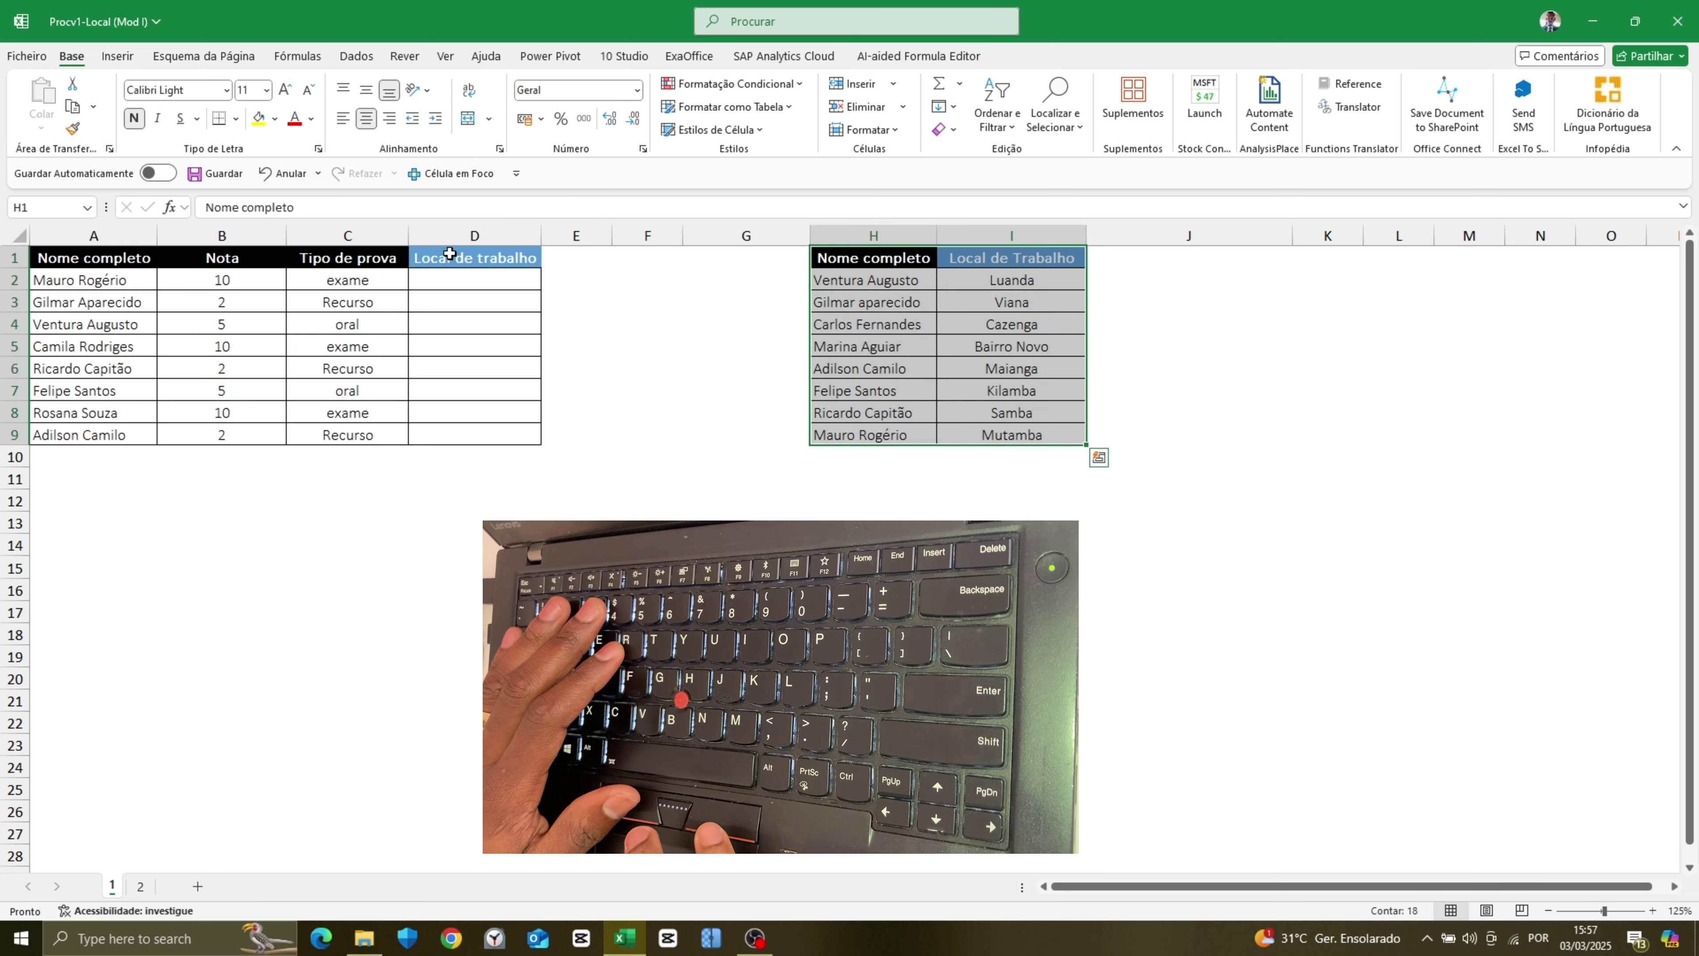
pyautogui.moveTo(425, 258); pyautogui.dragTo(463, 436)
pyautogui.click(443, 282)
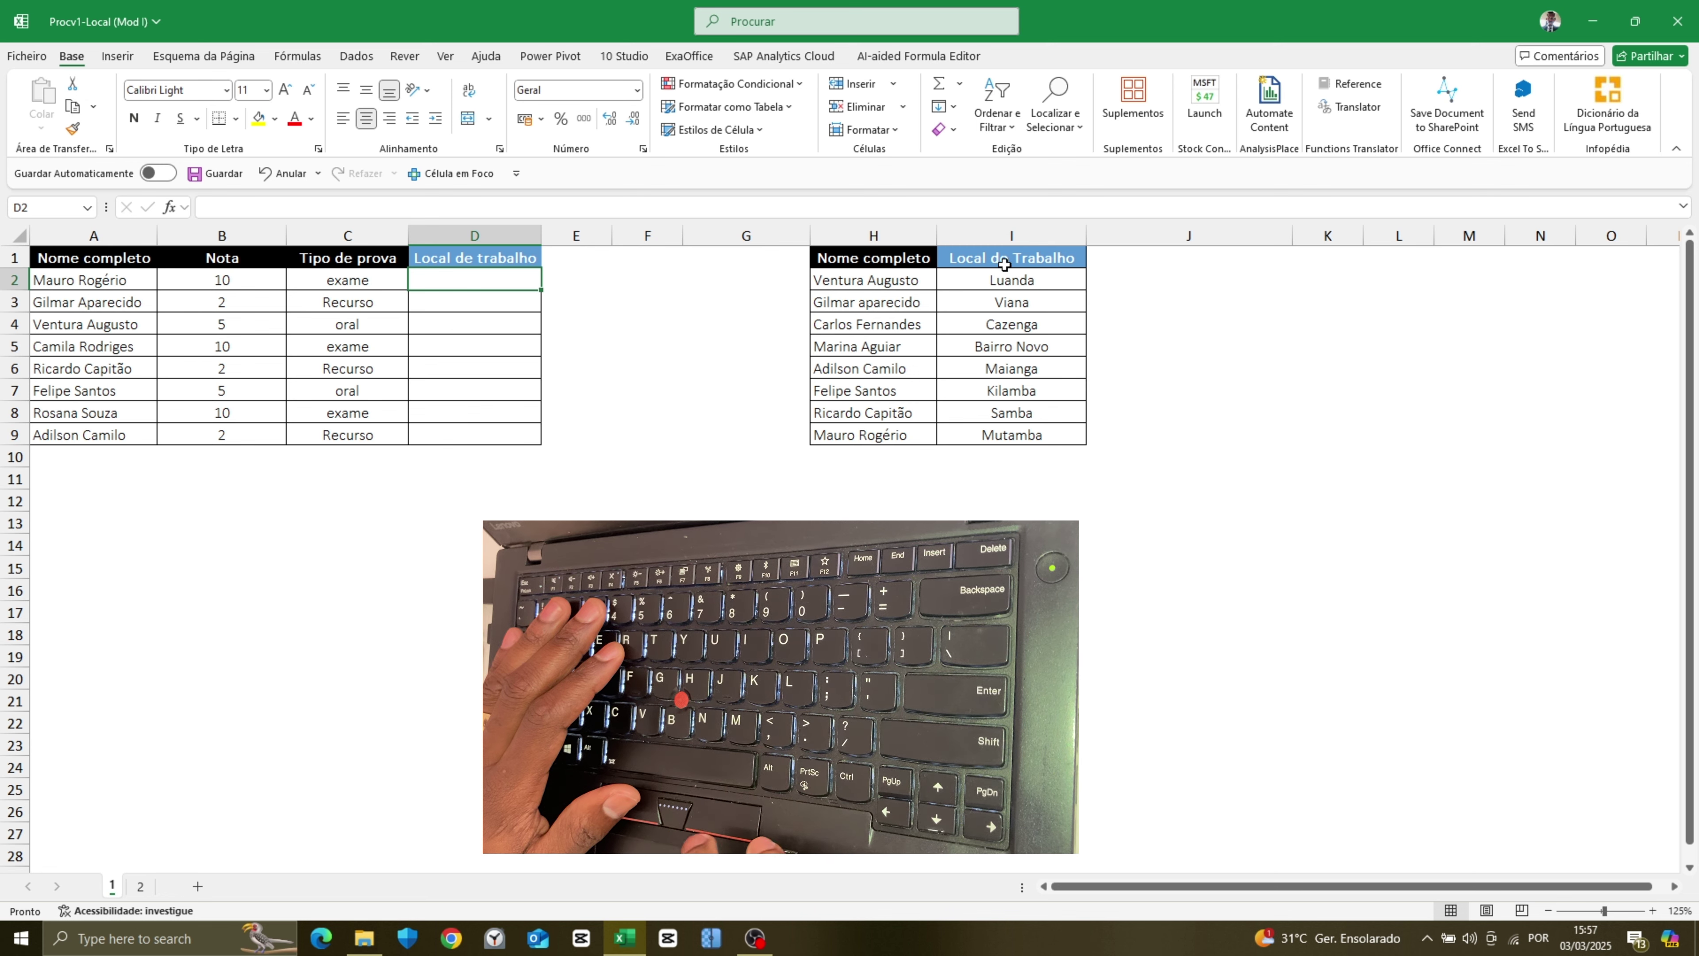
pyautogui.moveTo(894, 254); pyautogui.dragTo(1041, 432)
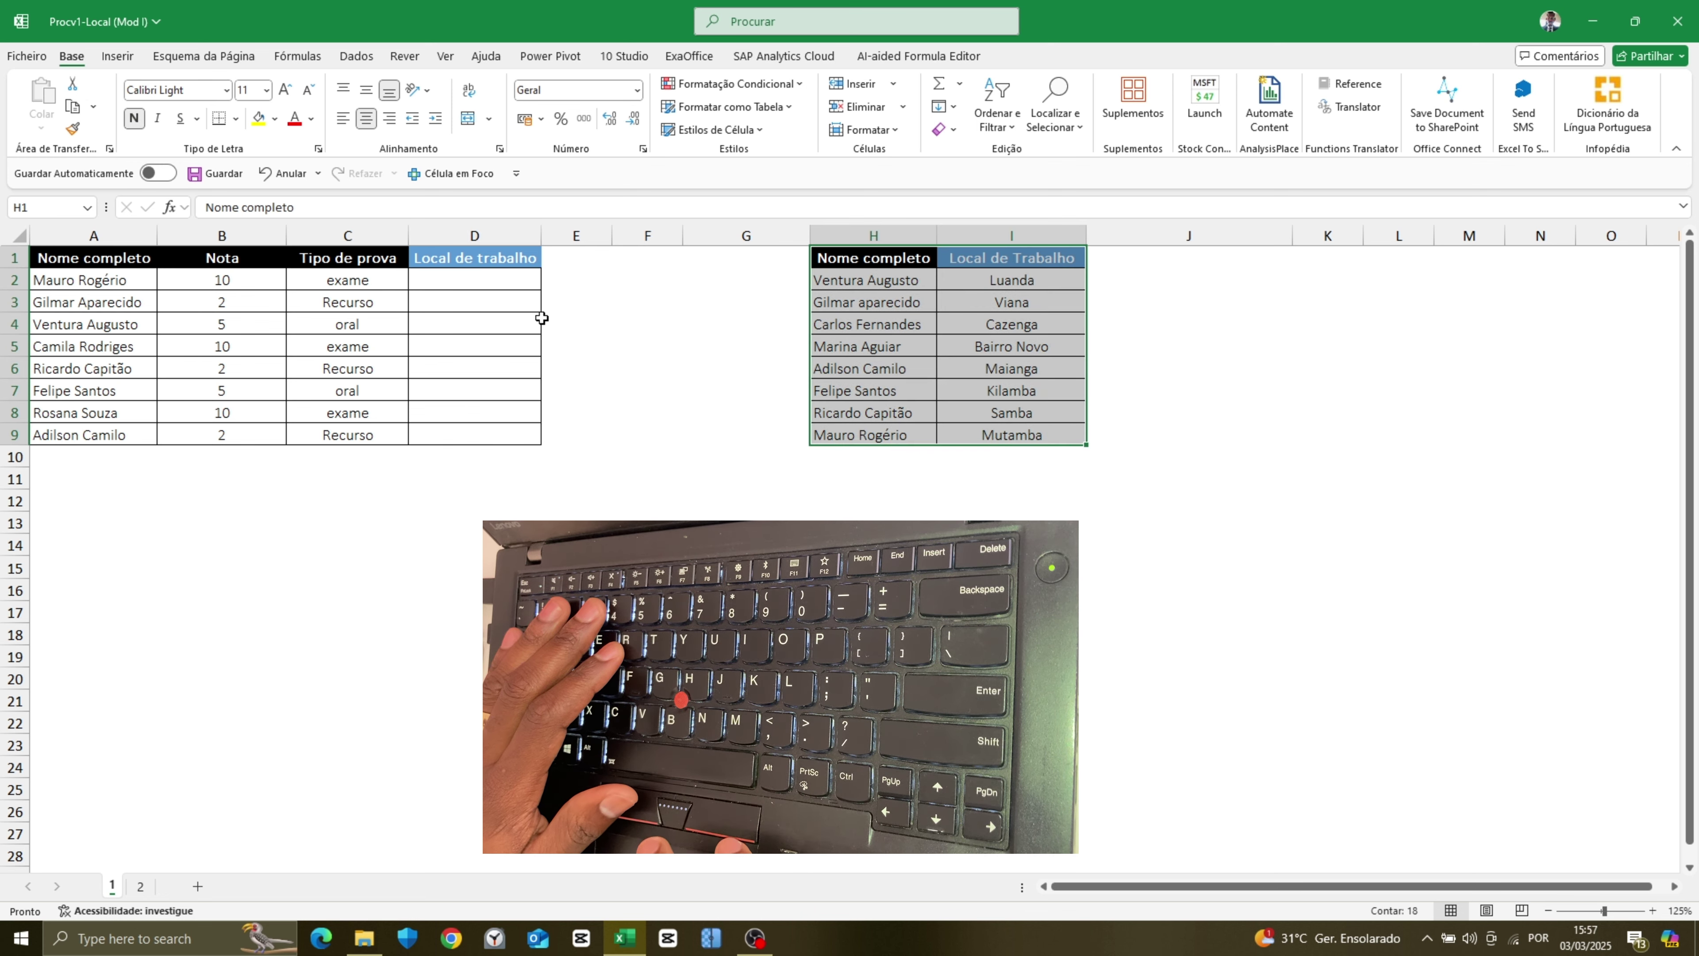
pyautogui.click(468, 281)
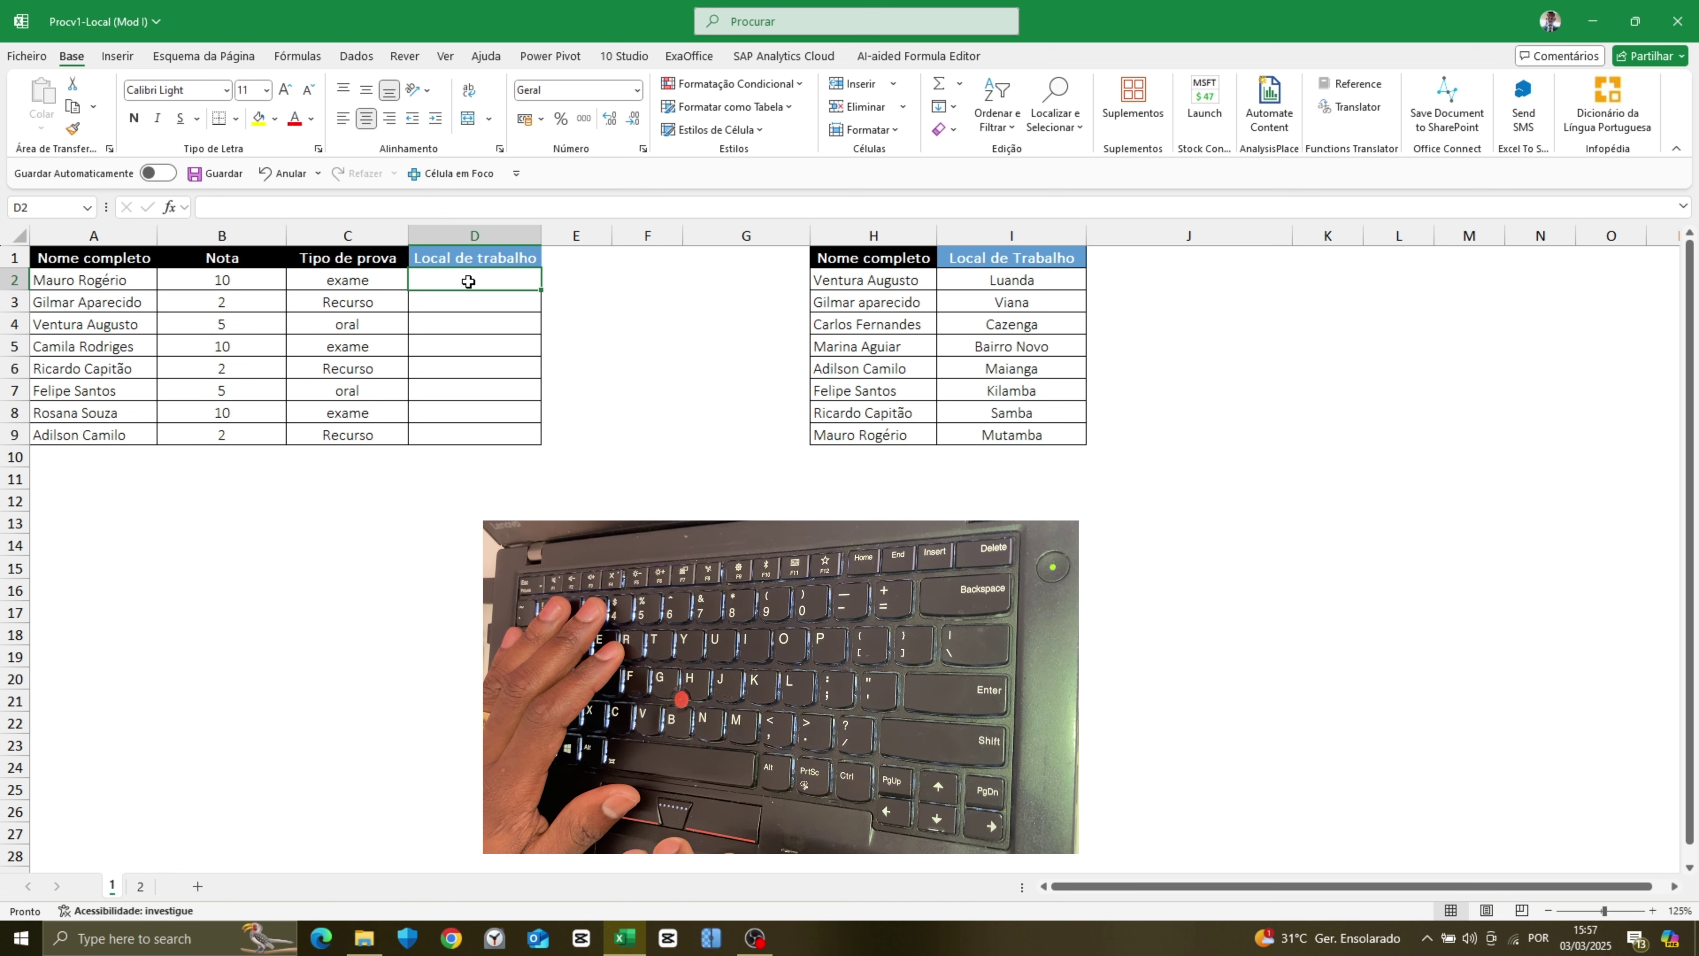
# - Copy the workplace matching the person in A2 from I9 into D2, and clear D2 again
pyautogui.click(125, 285)
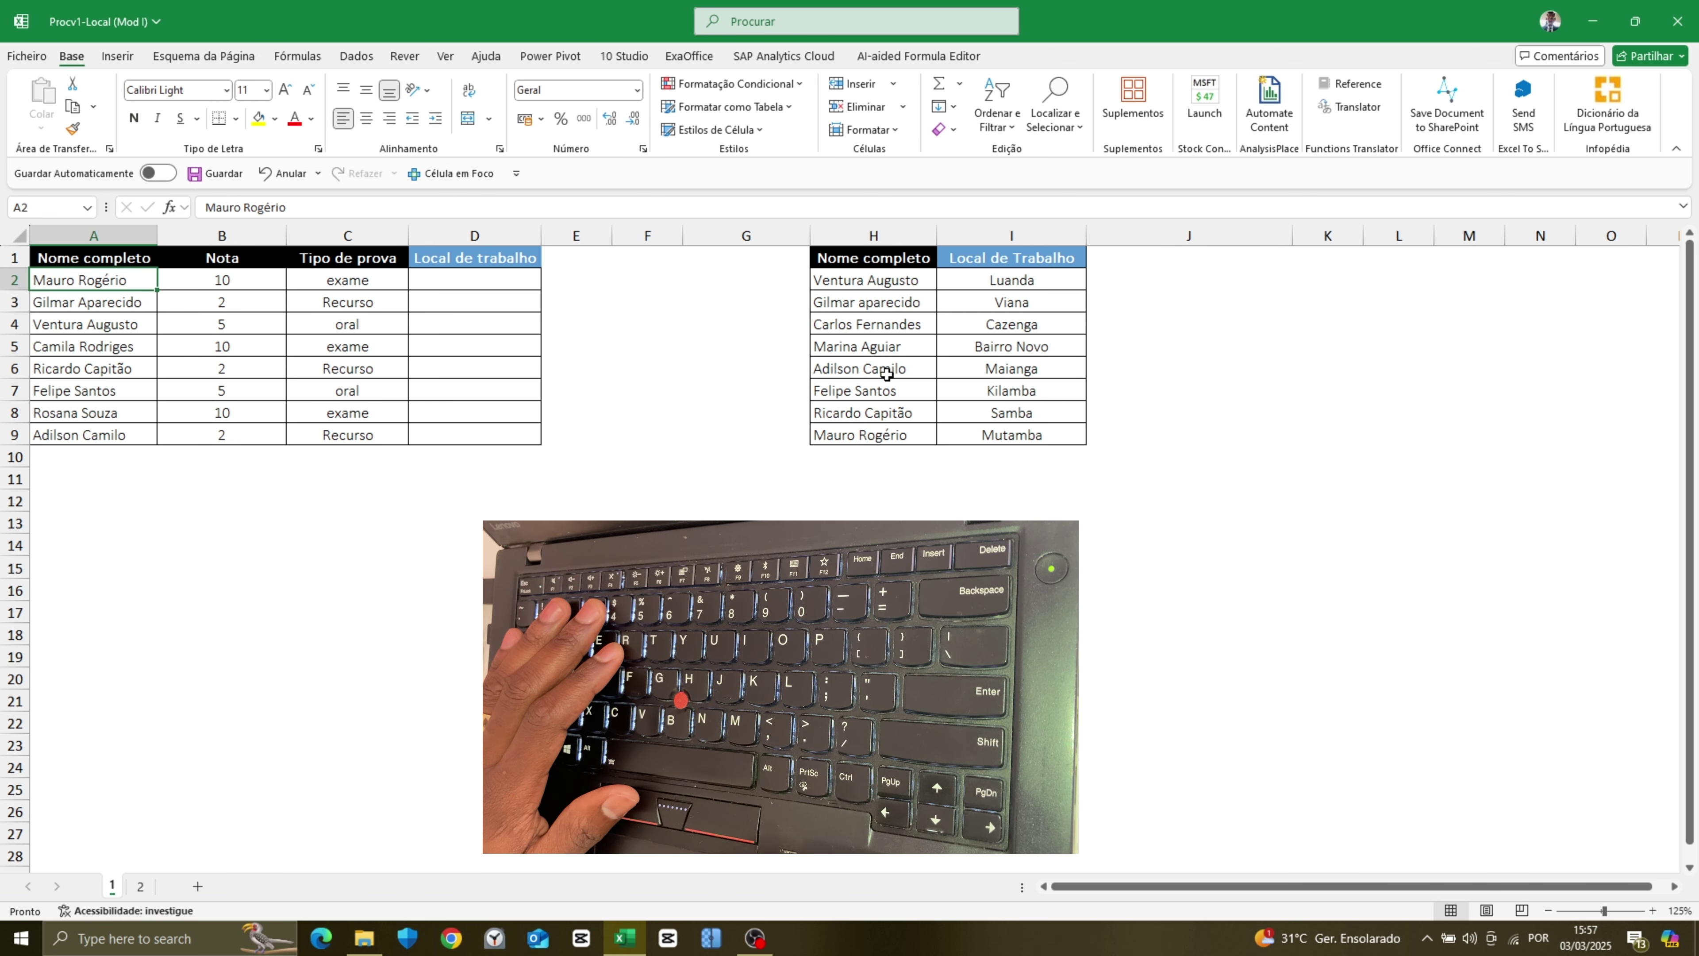
pyautogui.click(859, 432)
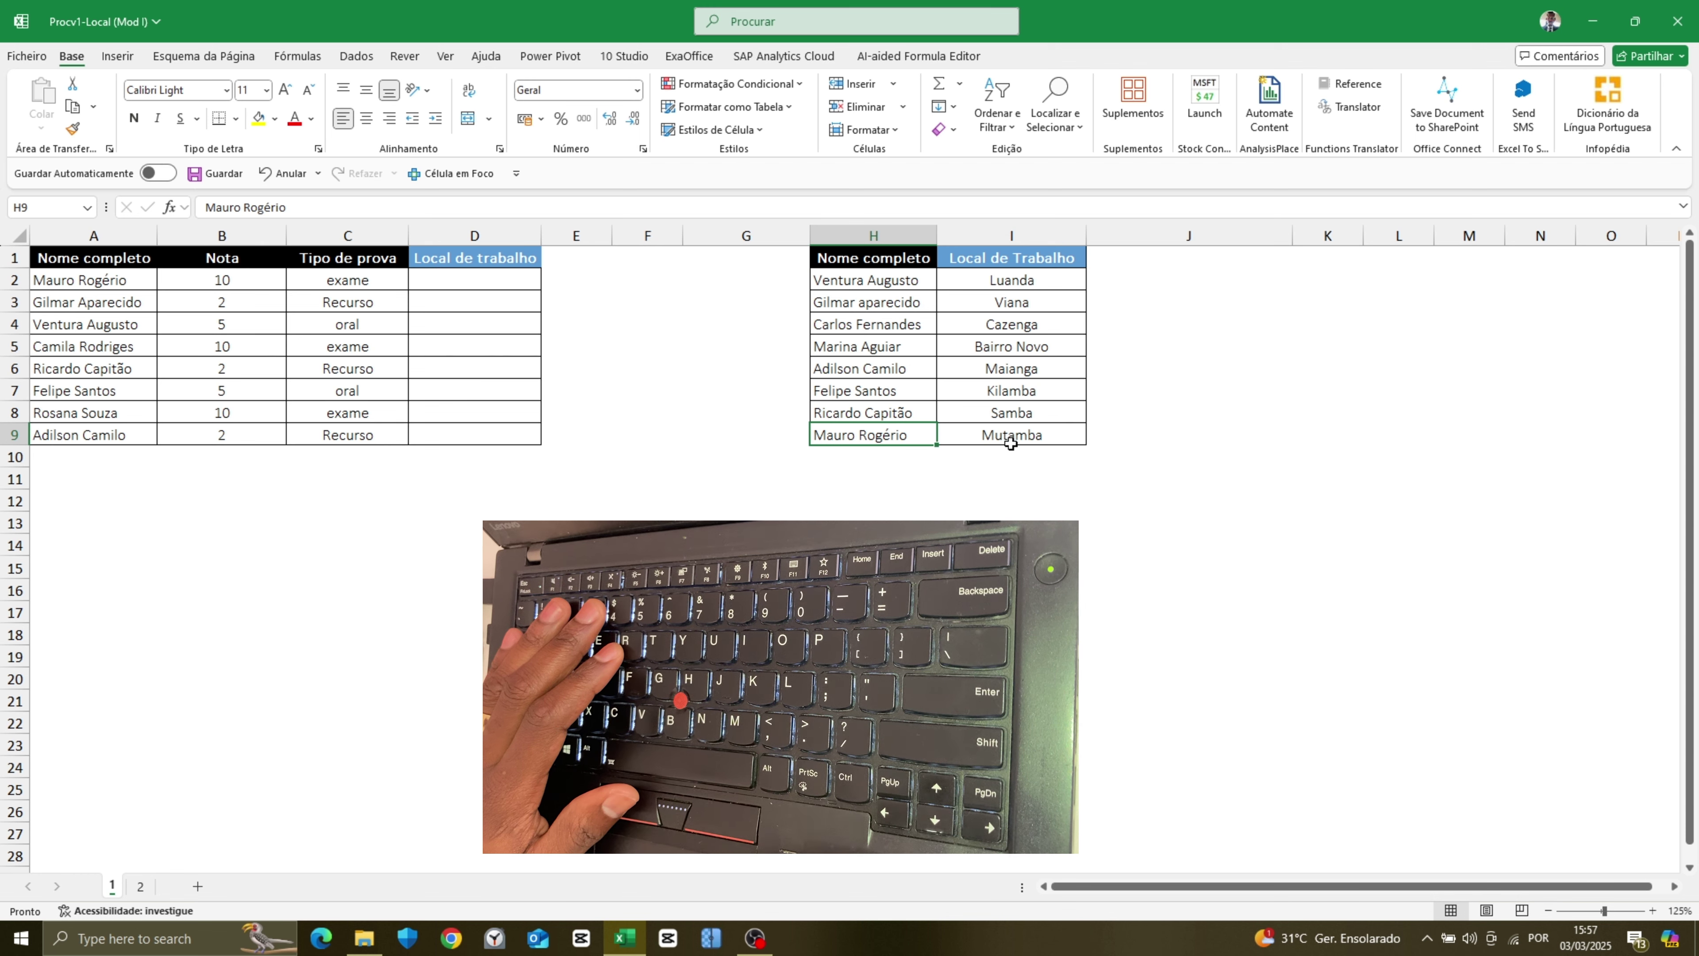
pyautogui.click(987, 437)
pyautogui.hotkey('ctrl', 'c')
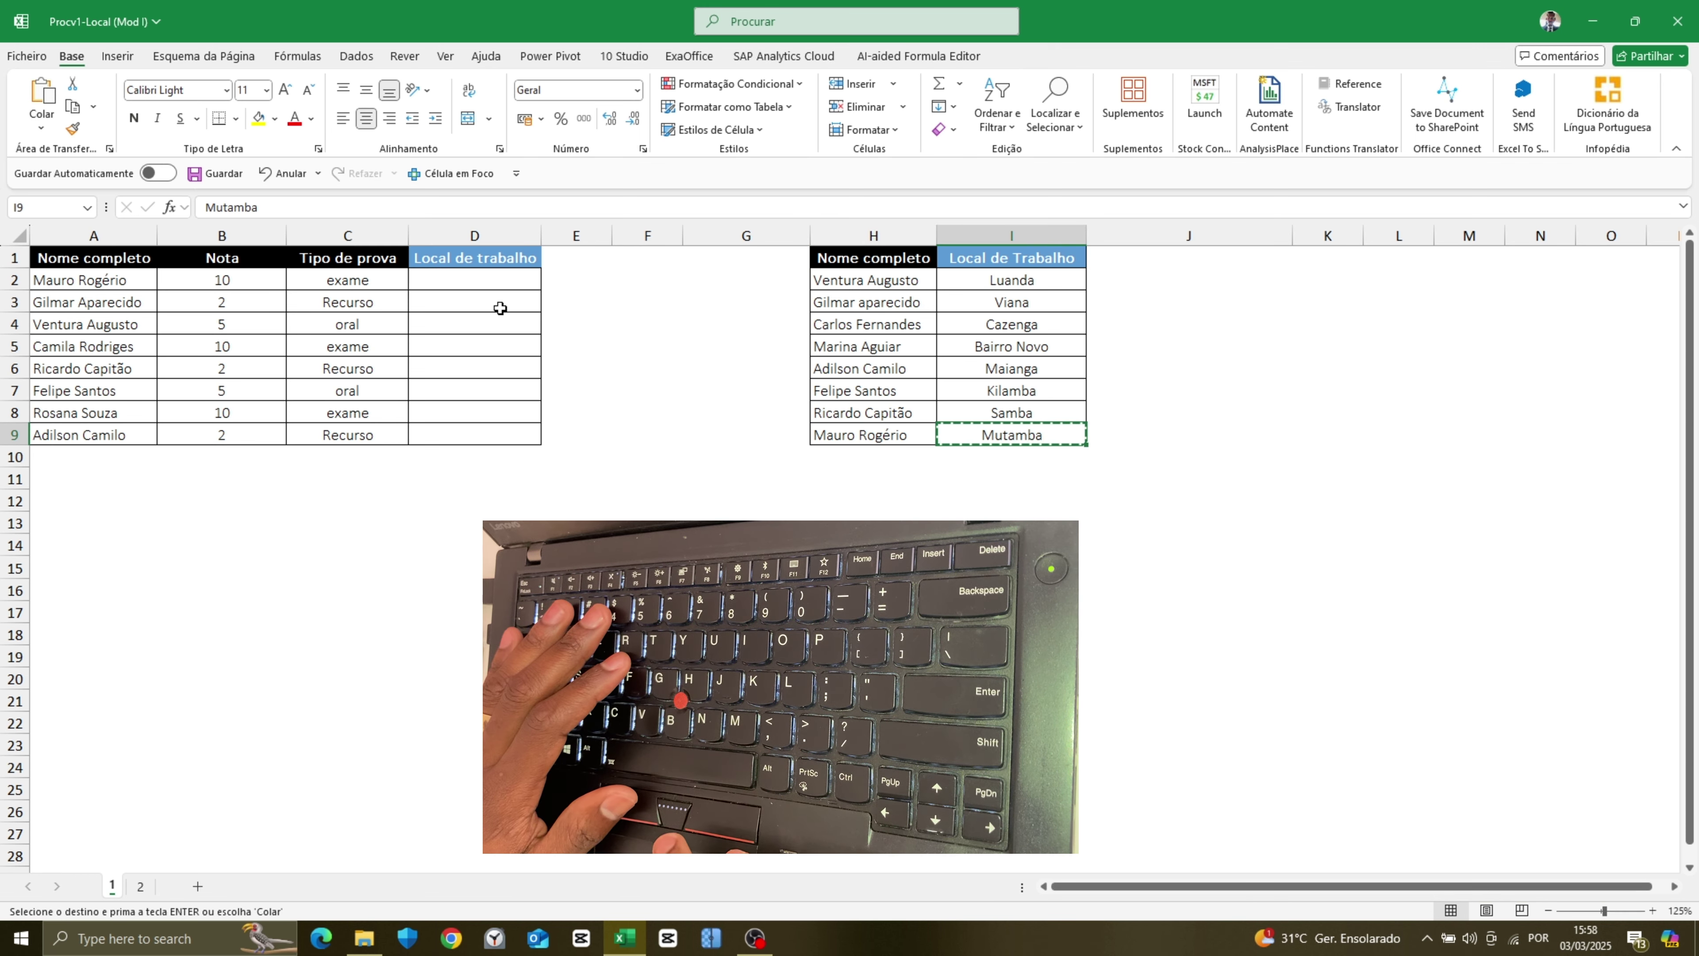
pyautogui.click(488, 279)
pyautogui.hotkey('ctrl', 'v')
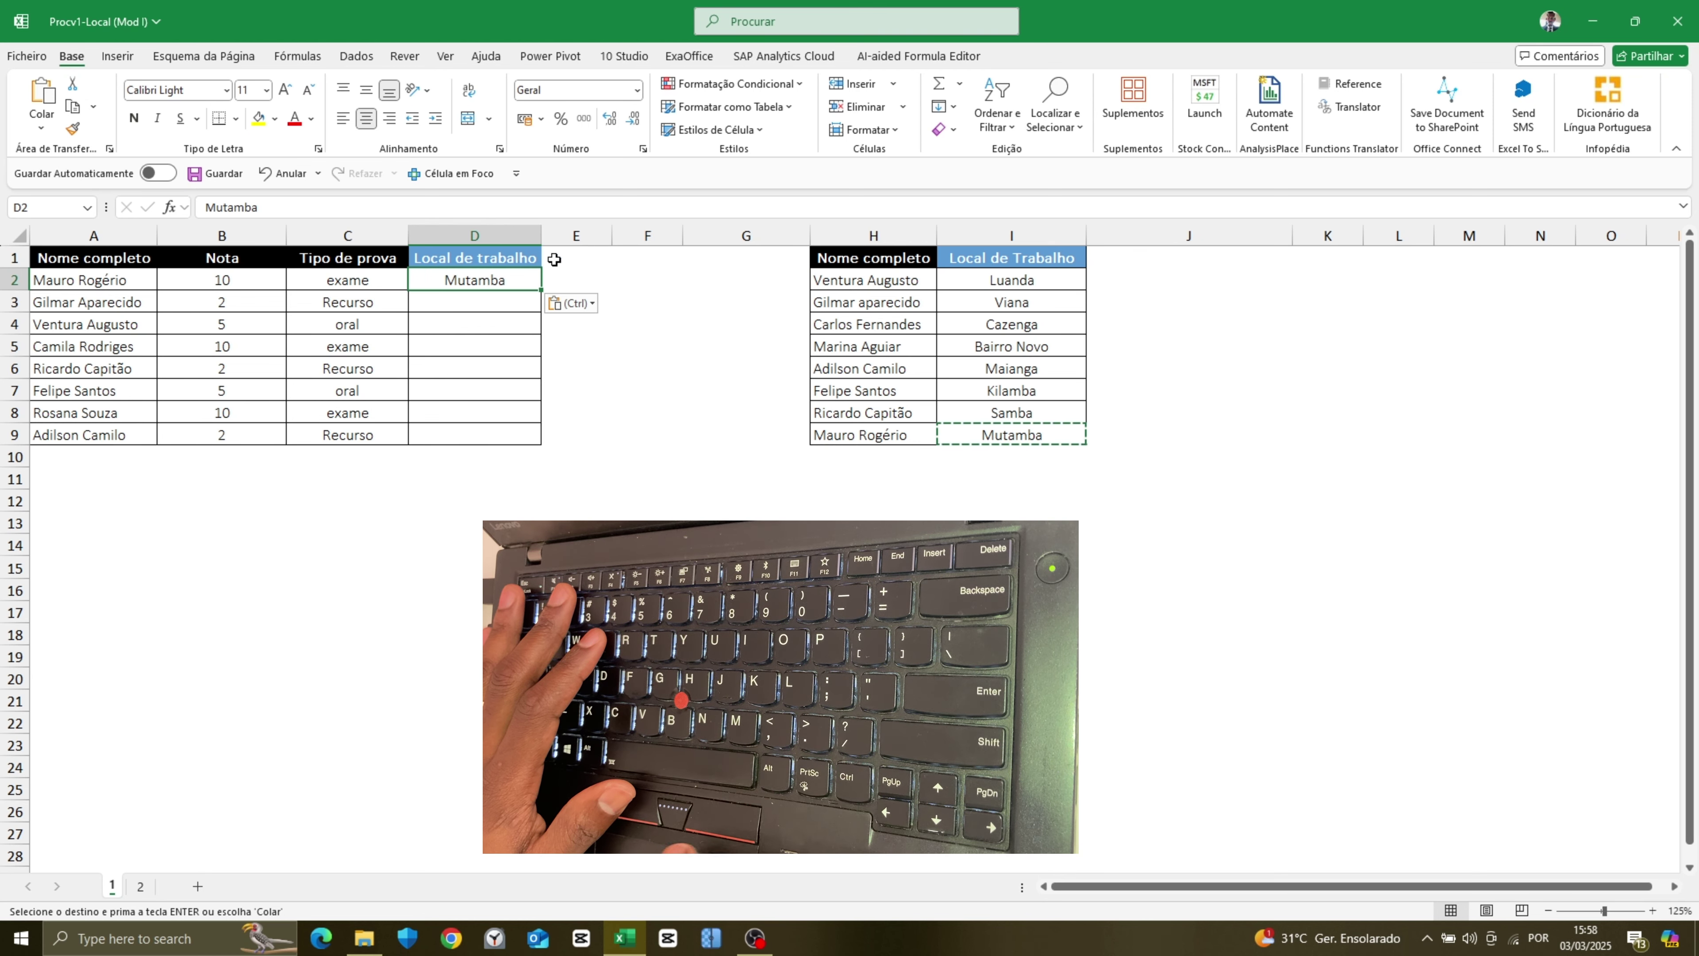
pyautogui.press('Escape')
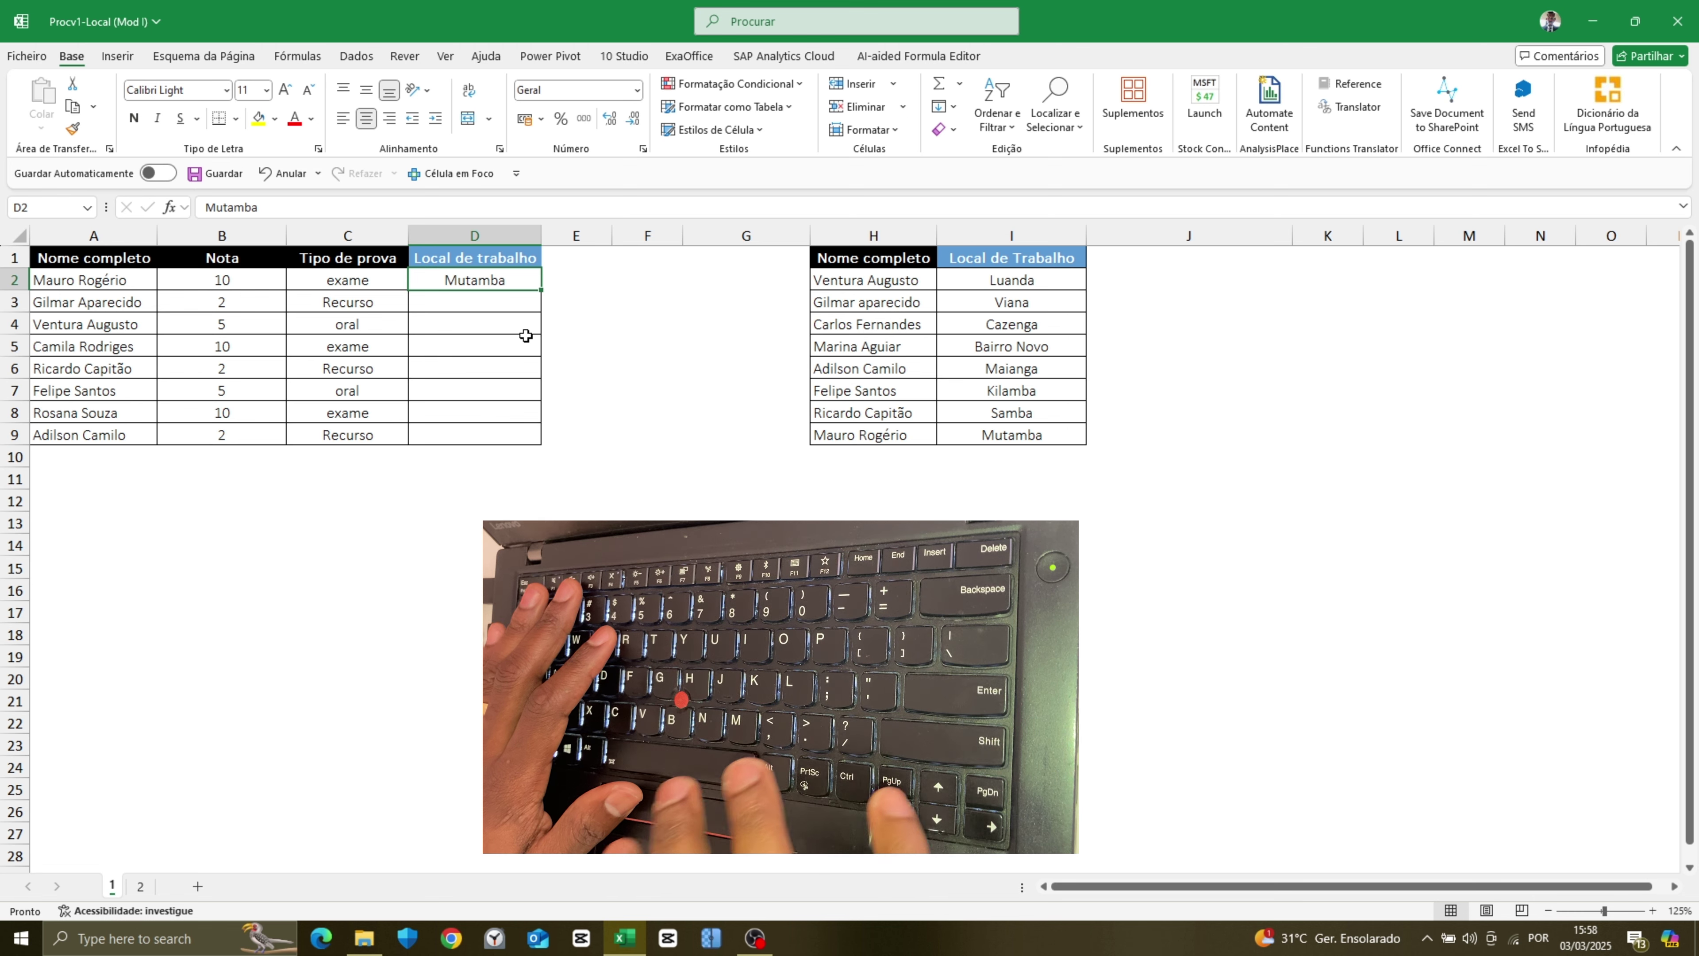
pyautogui.press('Delete')
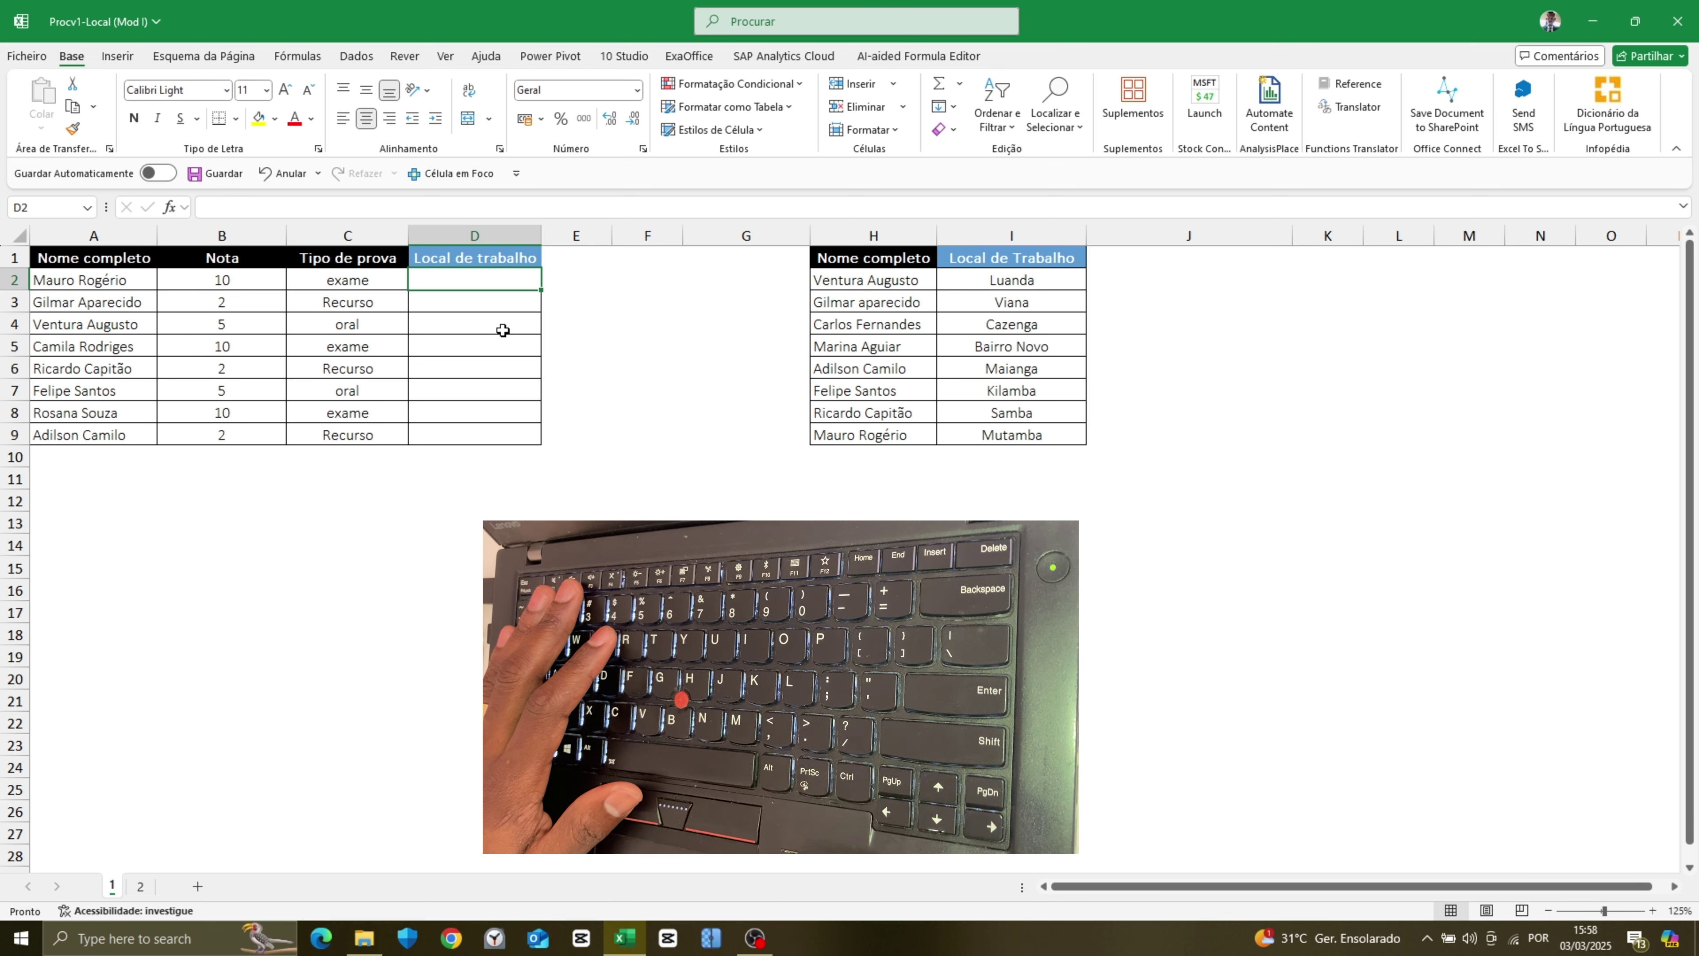
# - Start a formula in D2, trying the function names Procv and Vlookup and removing them to leave only the equals sign
pyautogui.write('=')
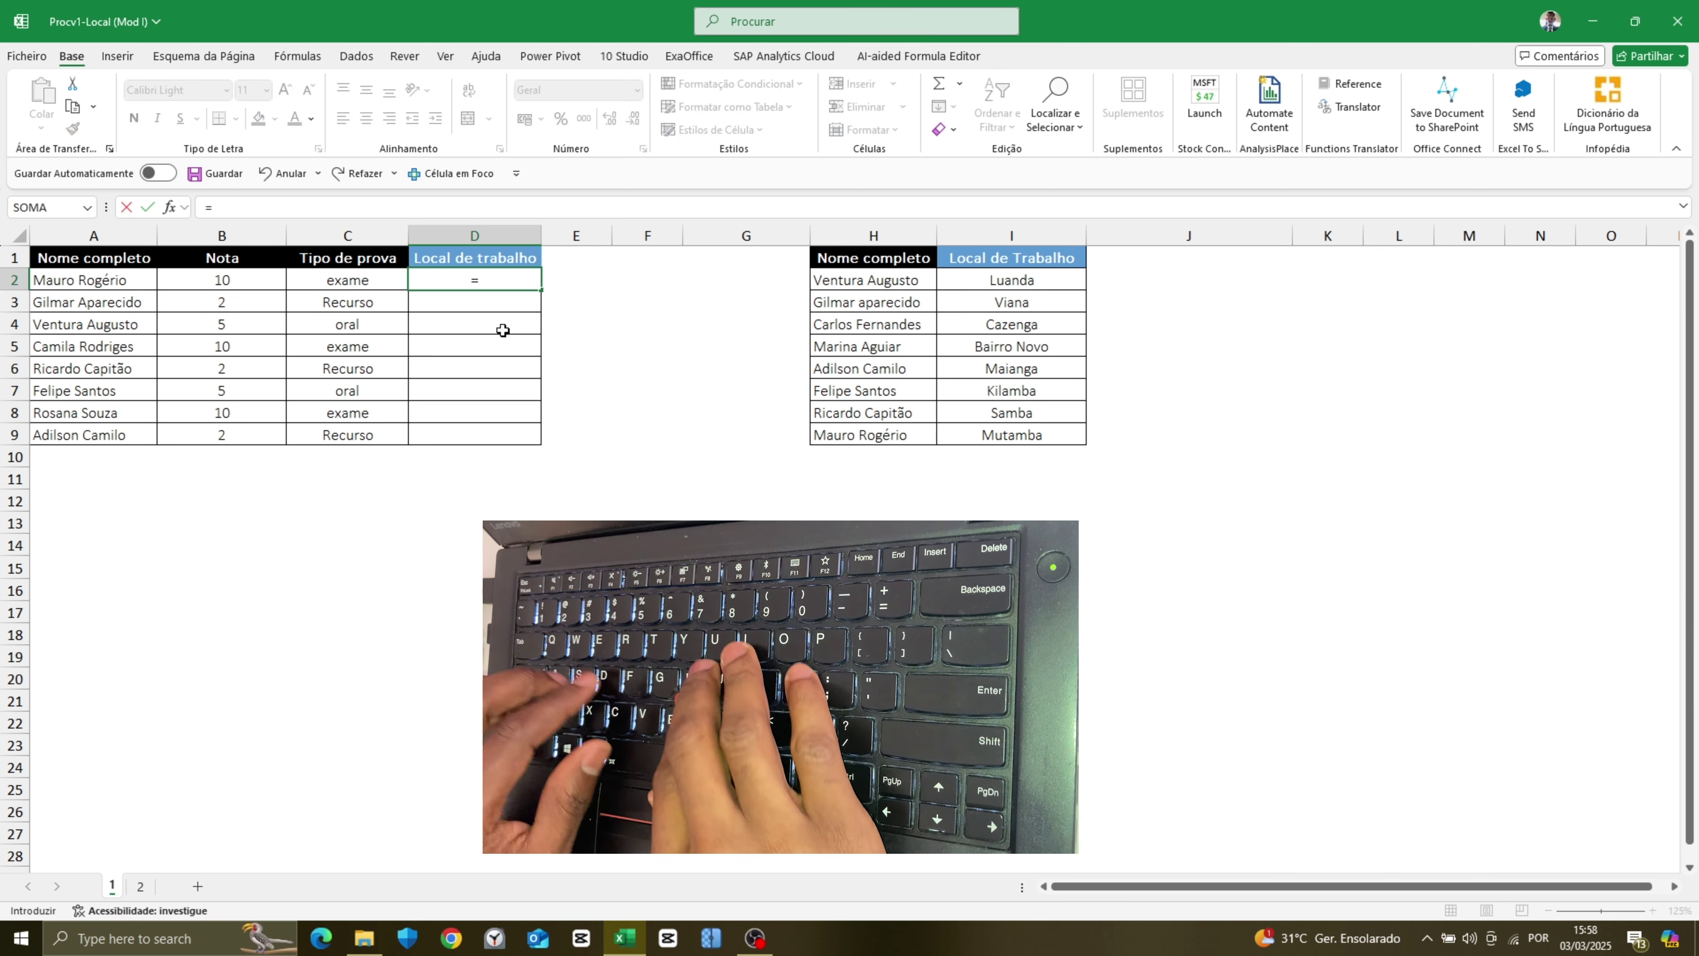
pyautogui.write('Procv')
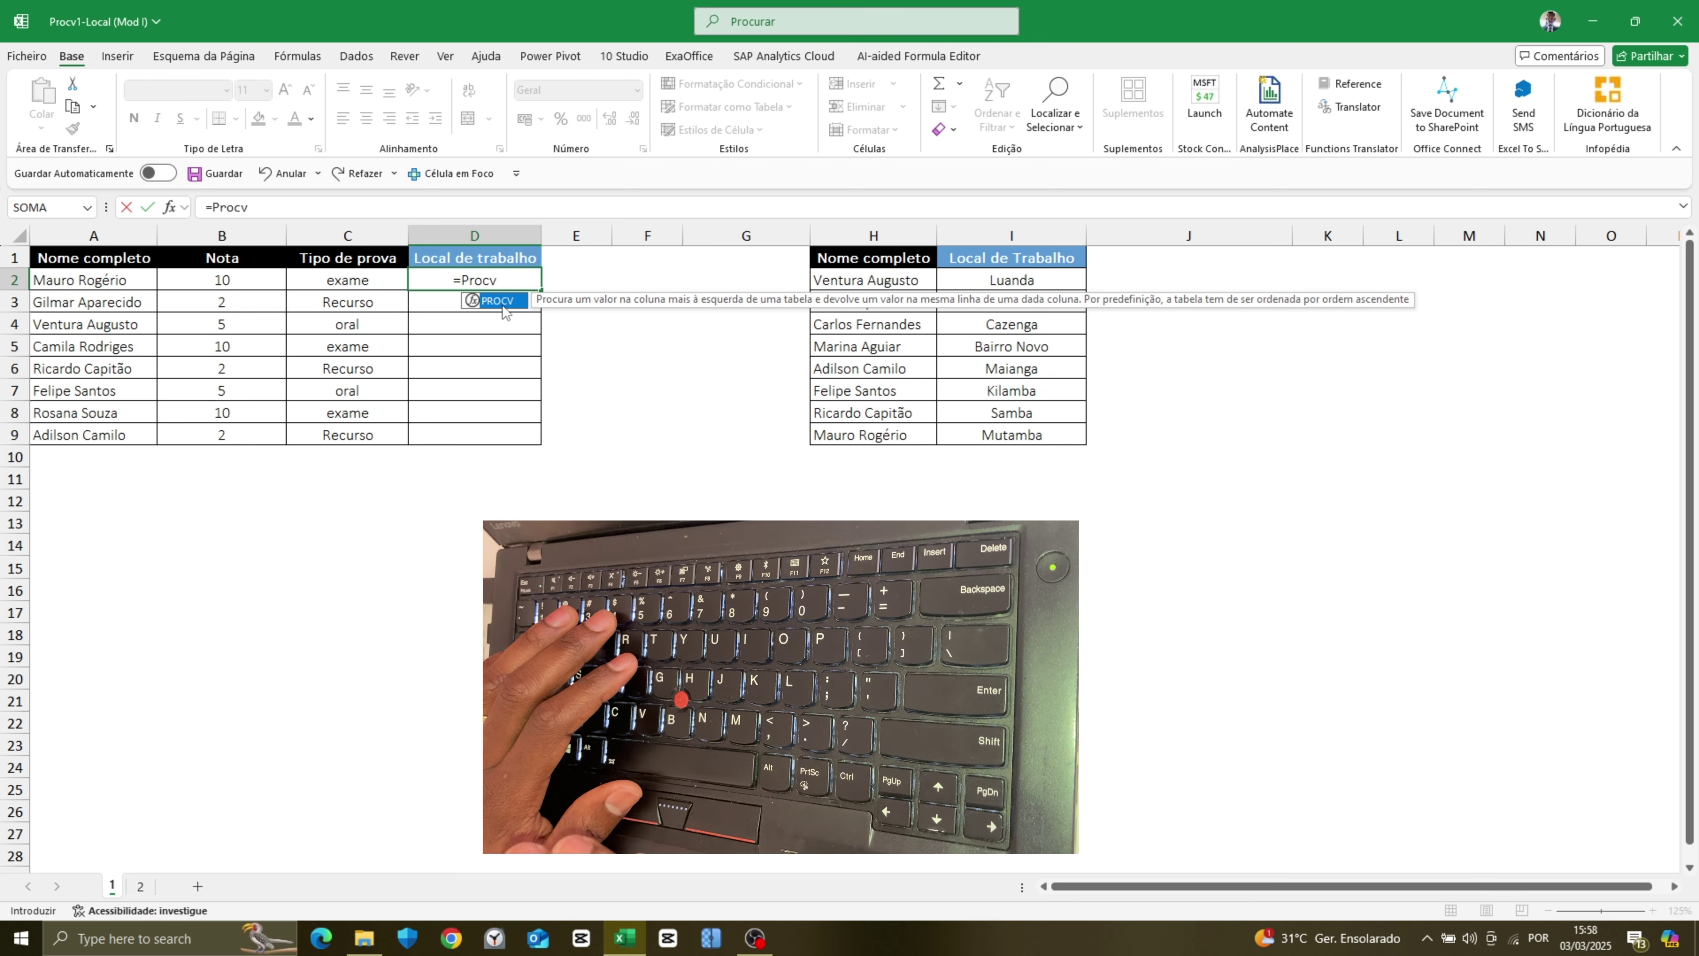
pyautogui.press('BackSpace')
pyautogui.press('BackSpace')
pyautogui.press('BackSpace')
pyautogui.press('BackSpace')
pyautogui.press('BackSpace')
pyautogui.write('V')
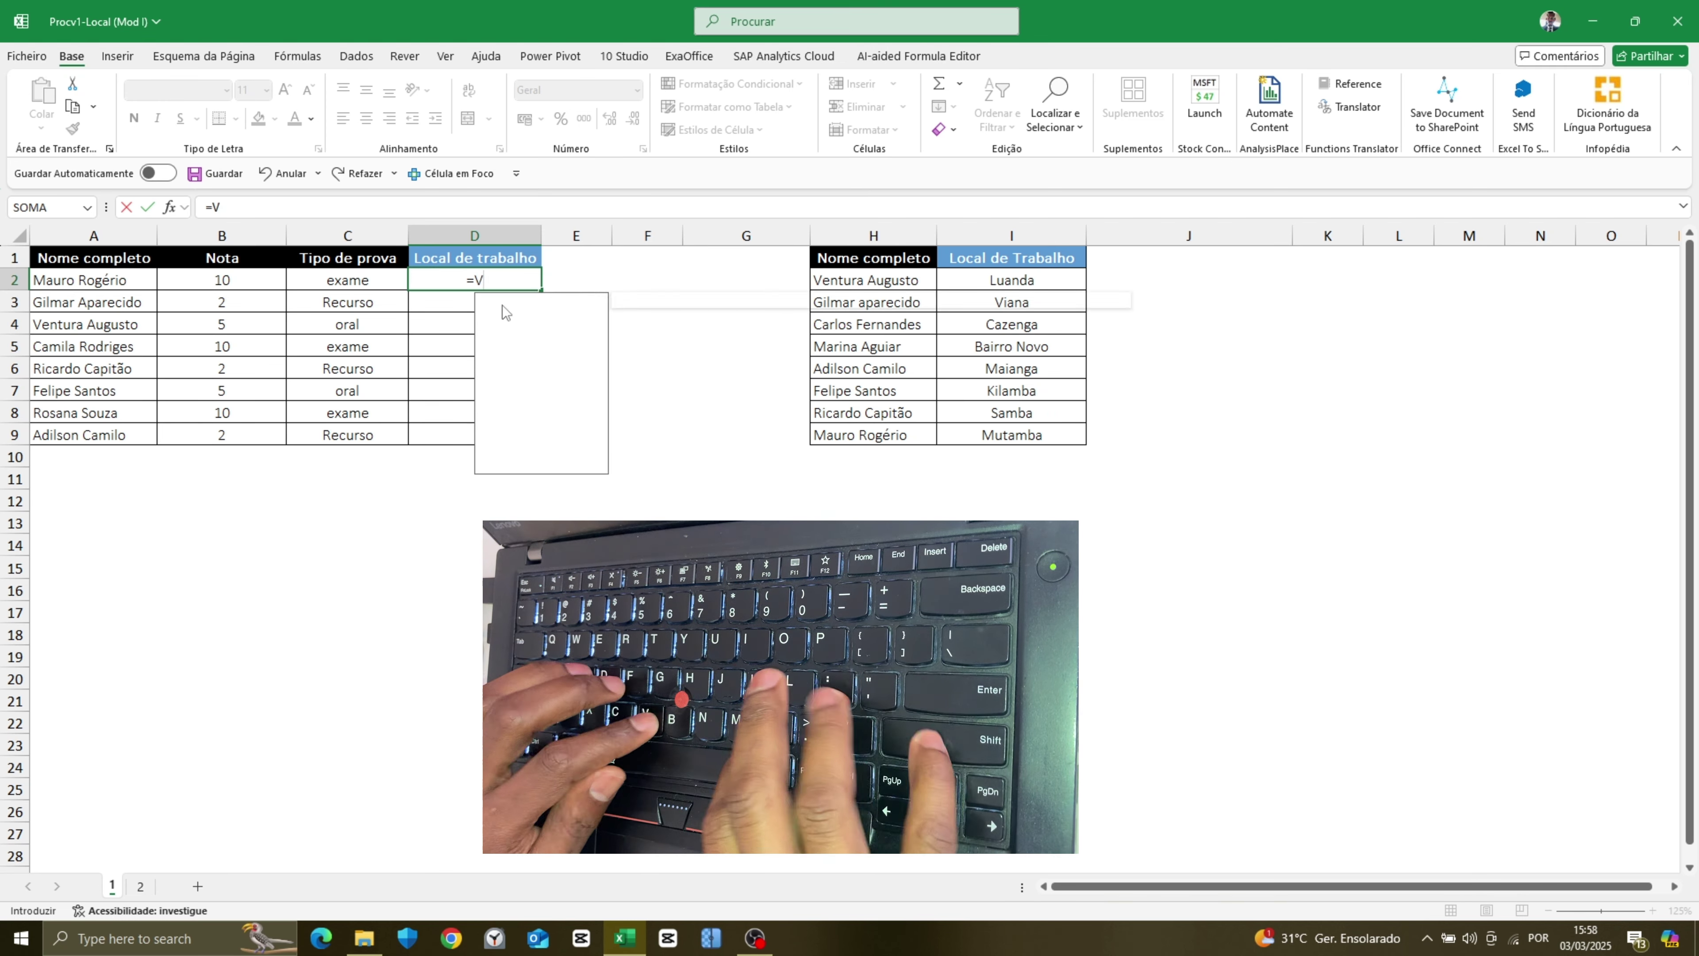
pyautogui.write('lookup')
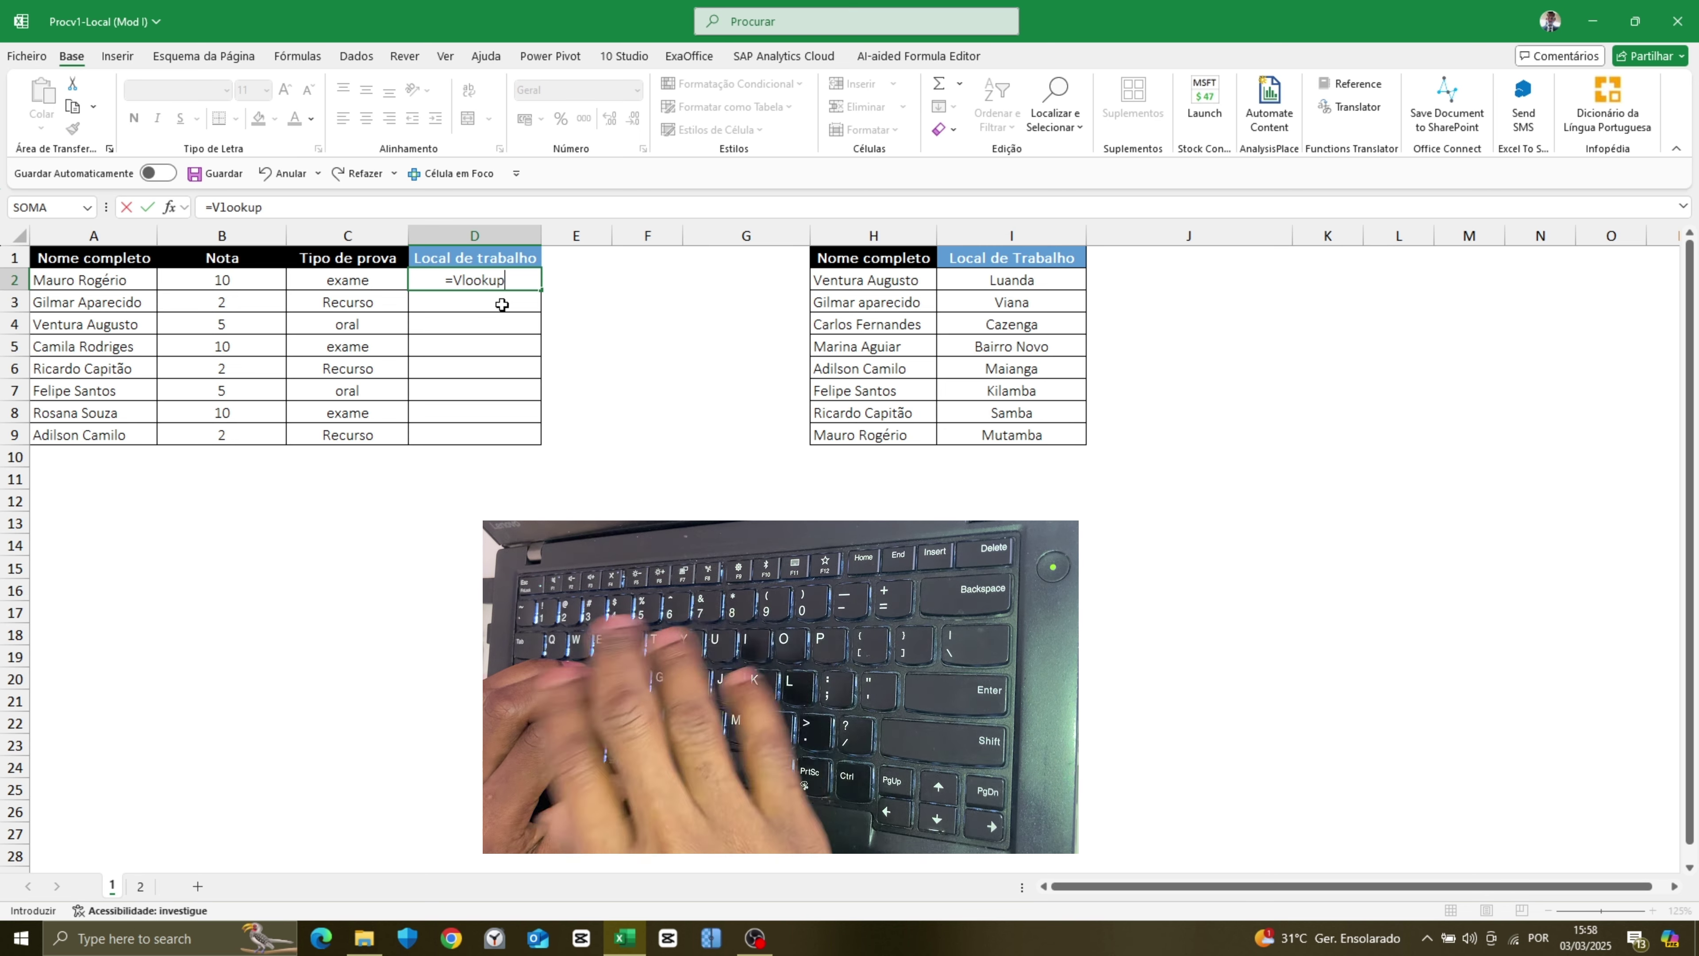
pyautogui.press('BackSpace')
pyautogui.press('BackSpace')
pyautogui.press('BackSpace')
pyautogui.press('BackSpace')
pyautogui.press('BackSpace')
pyautogui.press('BackSpace')
pyautogui.press('BackSpace')
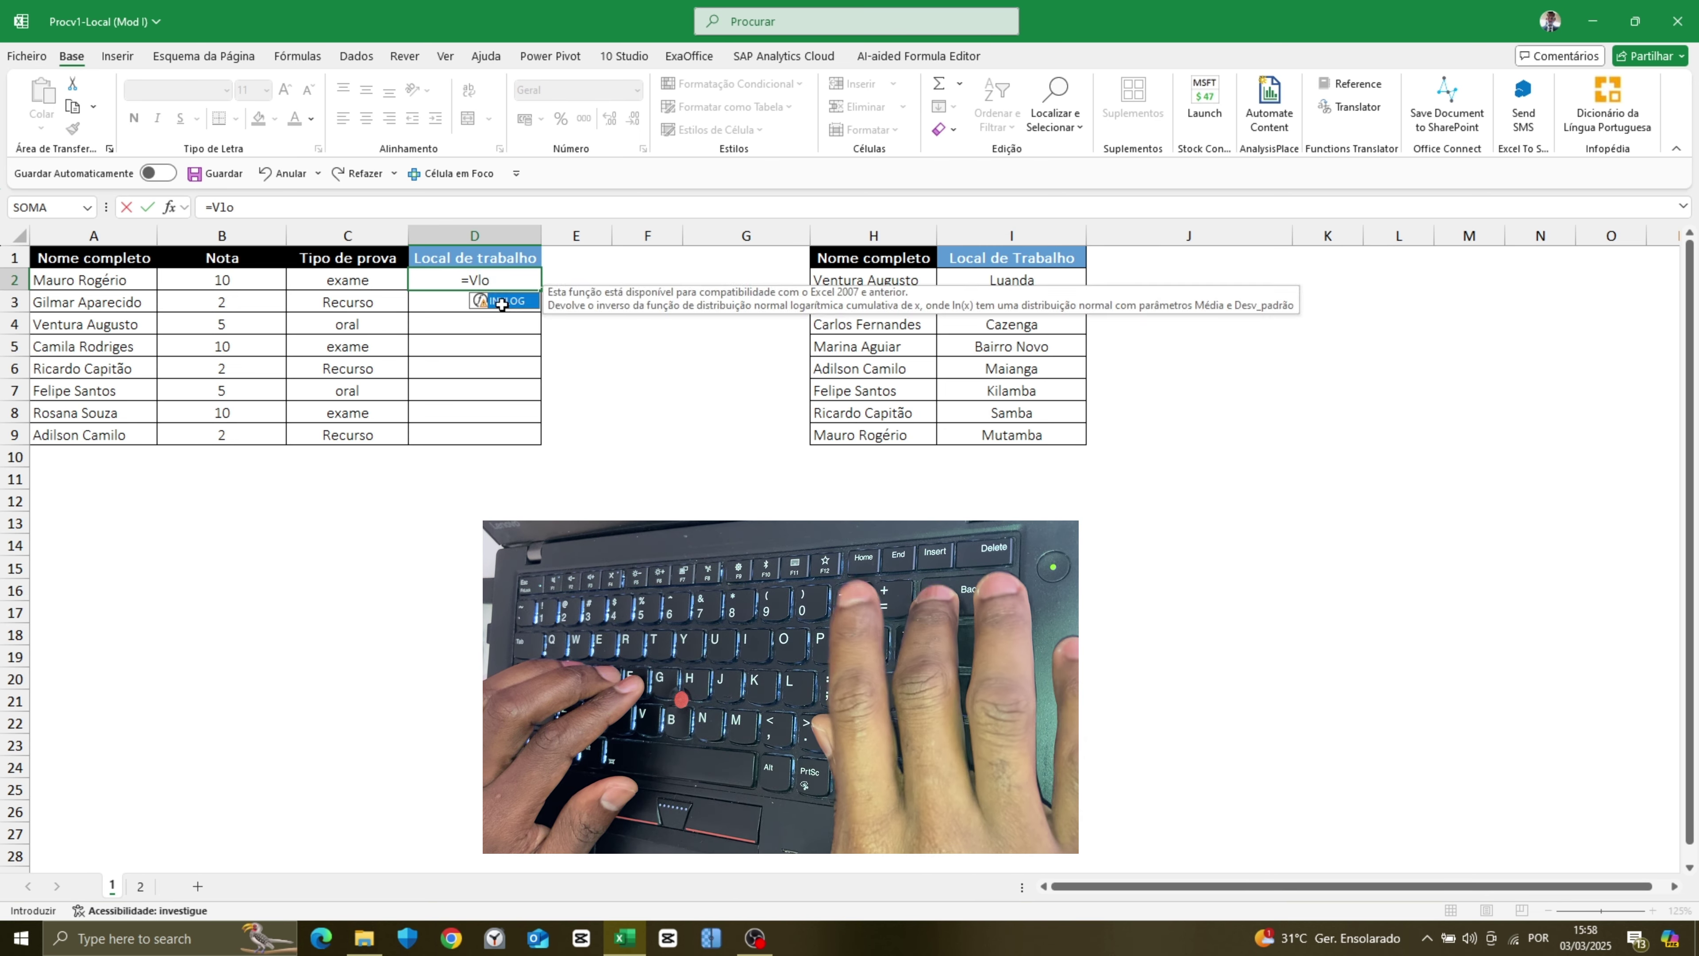
# - Insert the PROCV function in D2 with A2 as its lookup value
pyautogui.write('Procv')
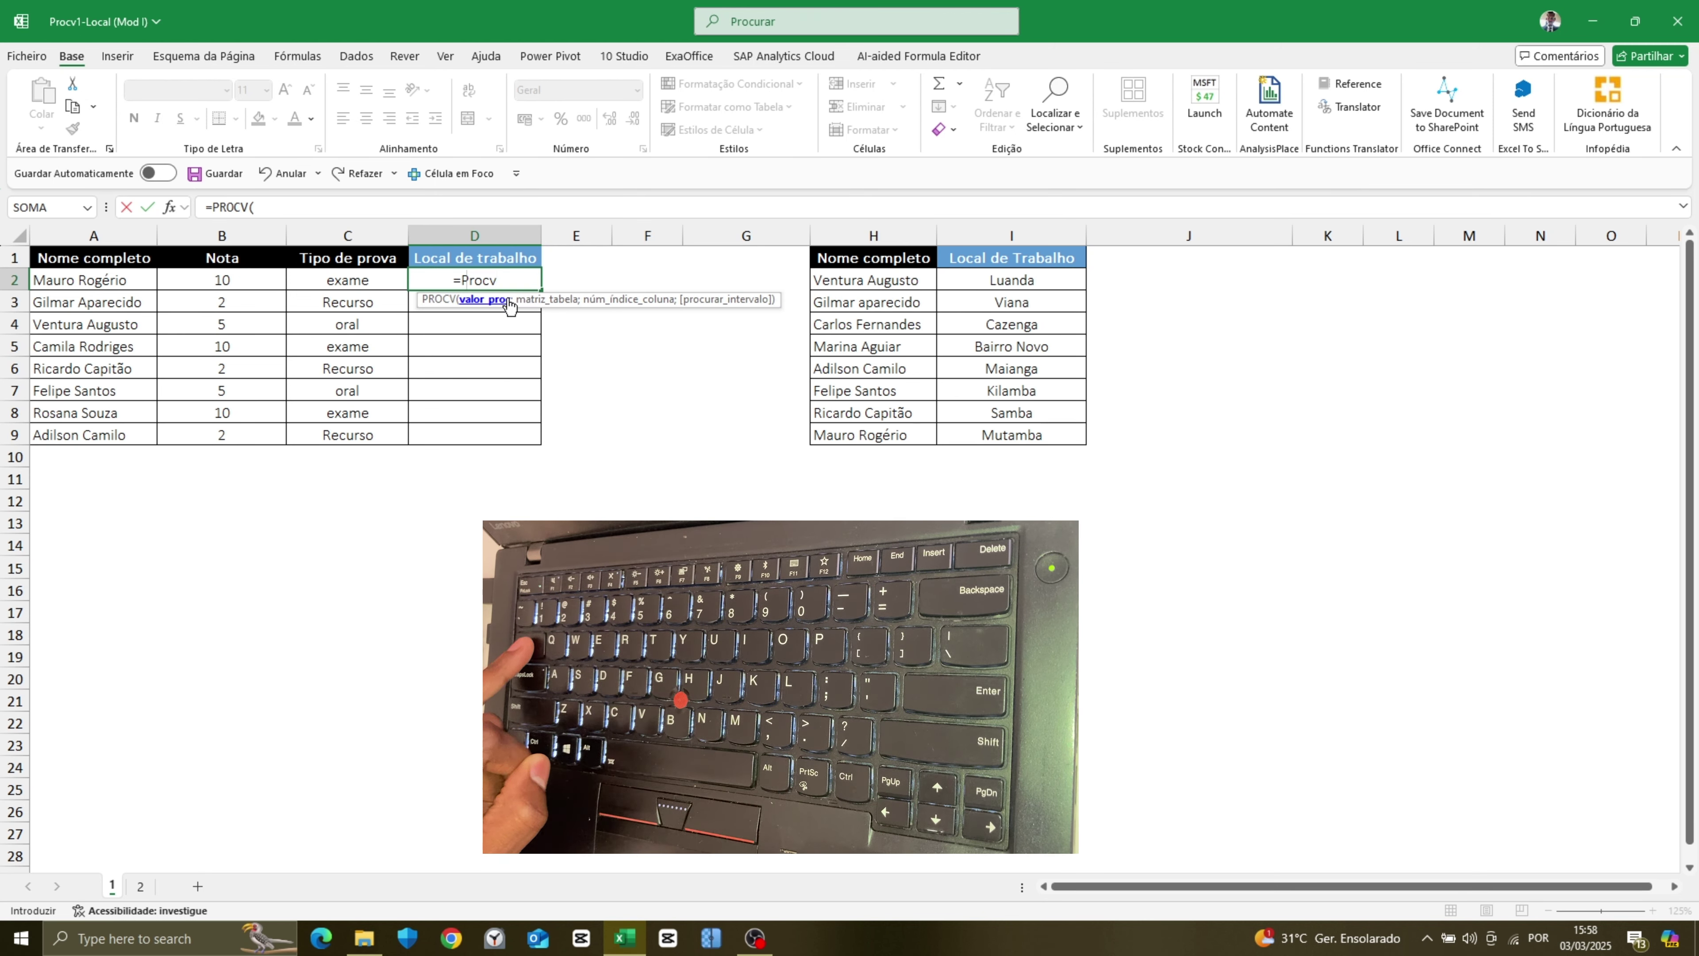
pyautogui.press('Tab')
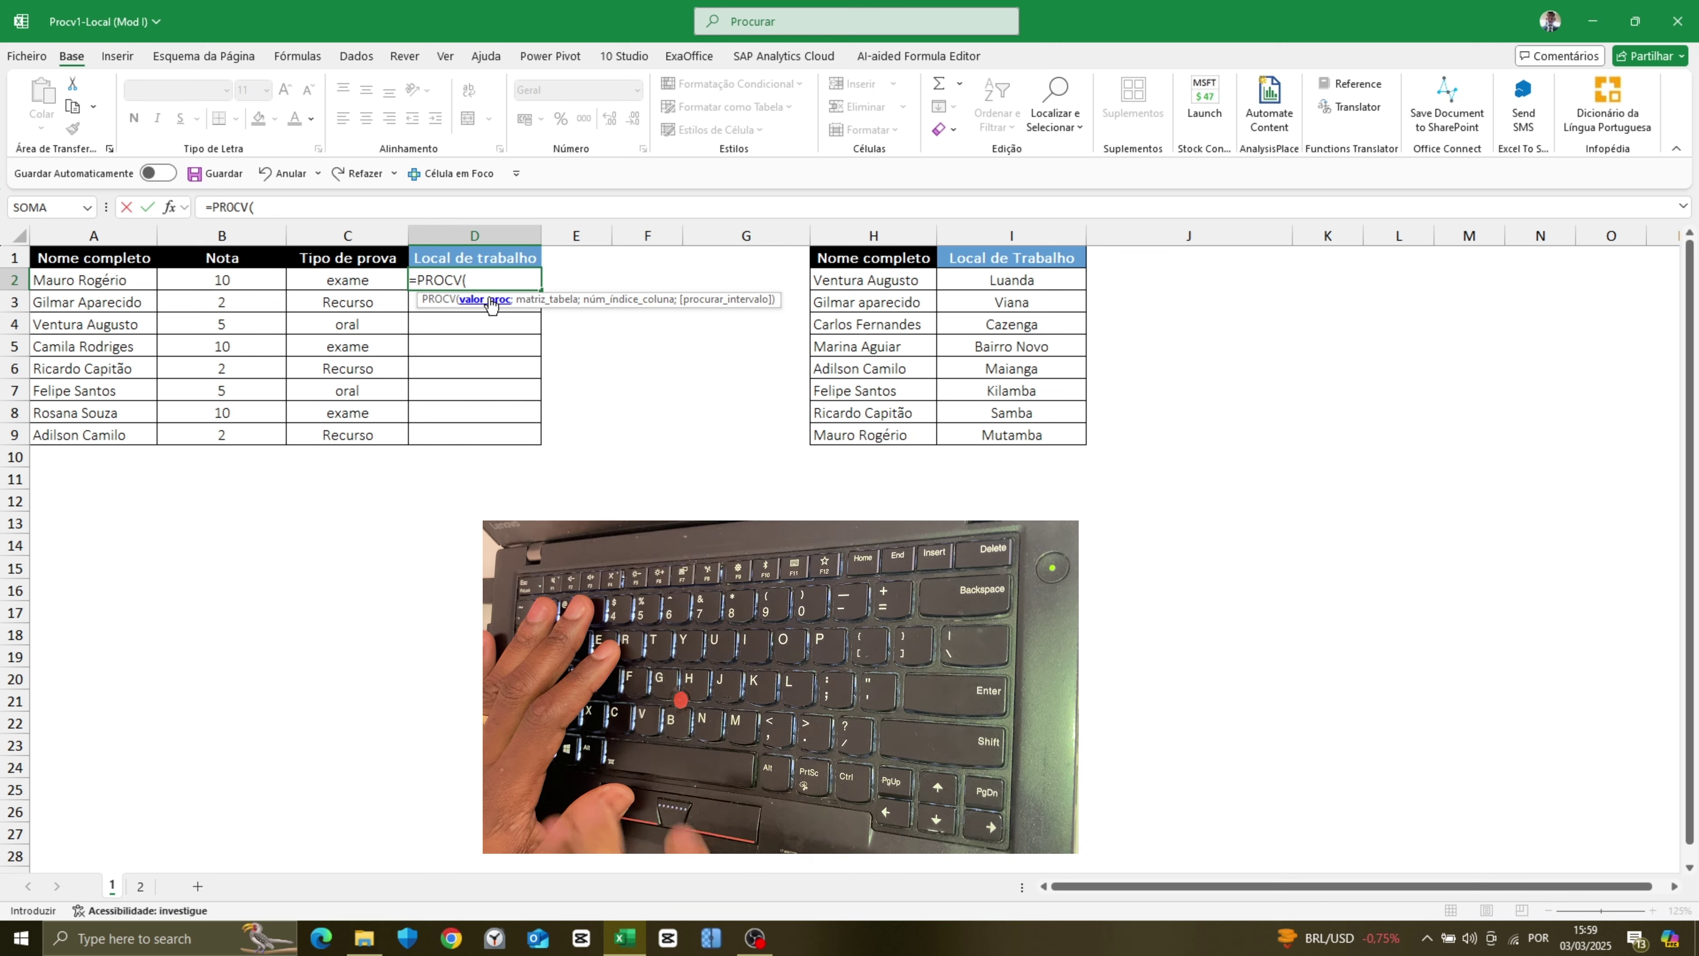
pyautogui.click(110, 277)
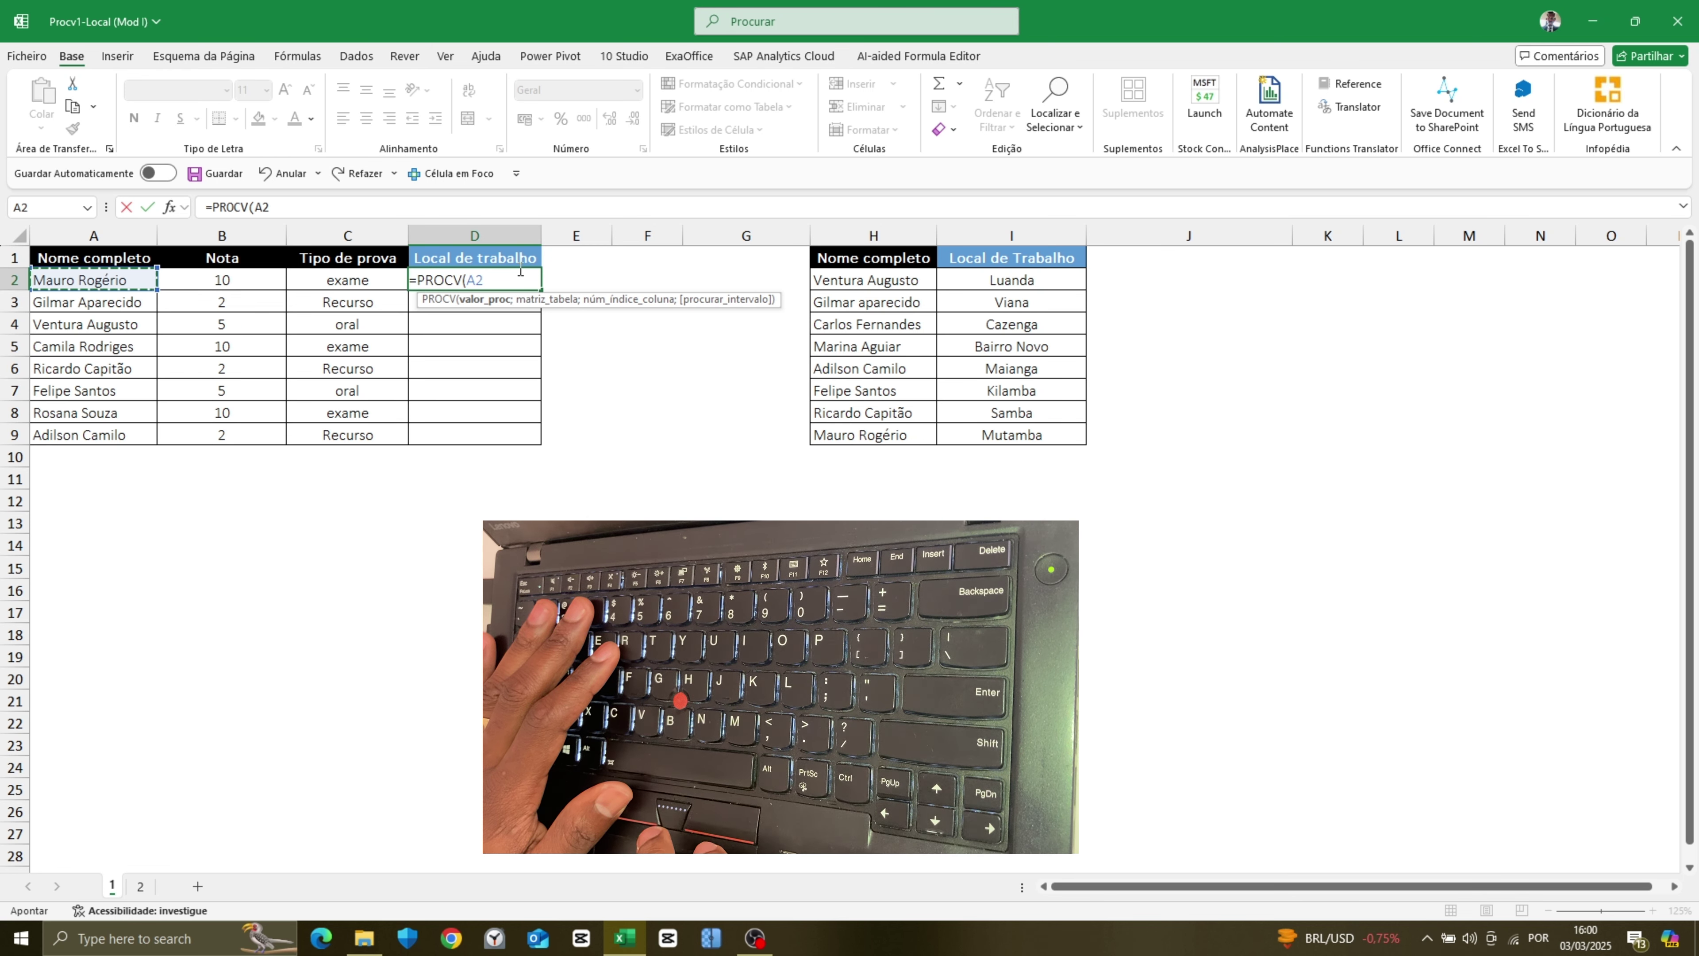
pyautogui.write(';')
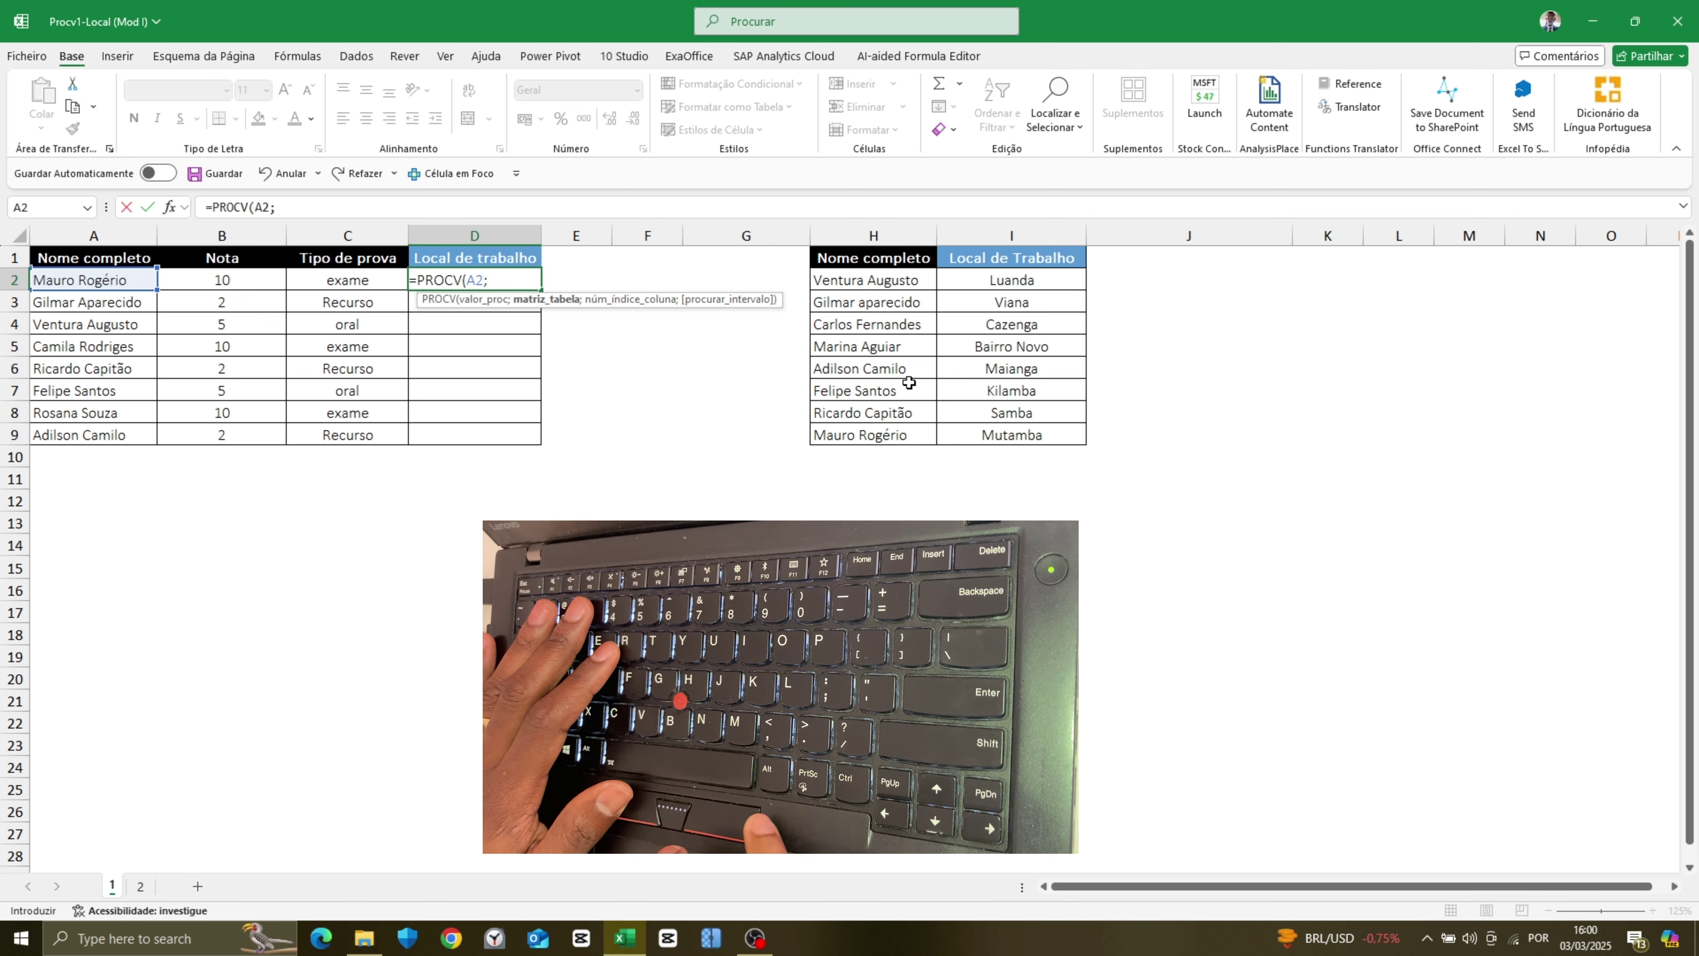
# - Set the PROCV table array to the whole lookup table, H1:I9 including headers
pyautogui.moveTo(871, 263); pyautogui.dragTo(853, 431)
pyautogui.click(870, 259)
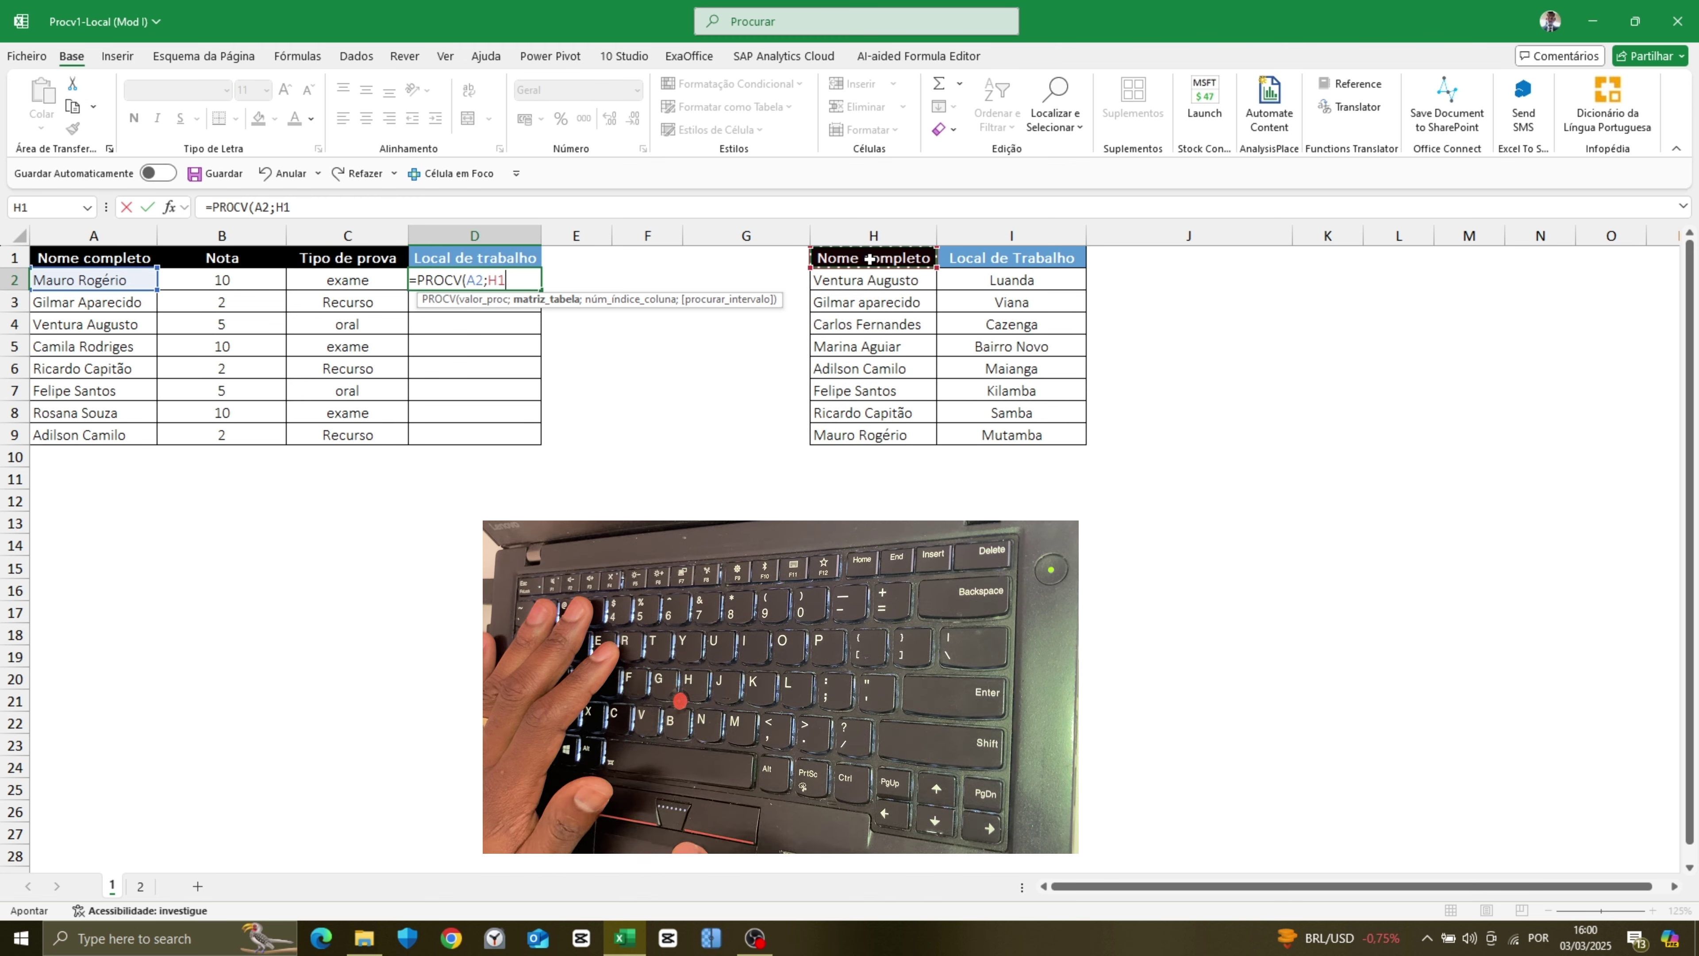
pyautogui.hotkey('ctrl', 'shift', 'Down')
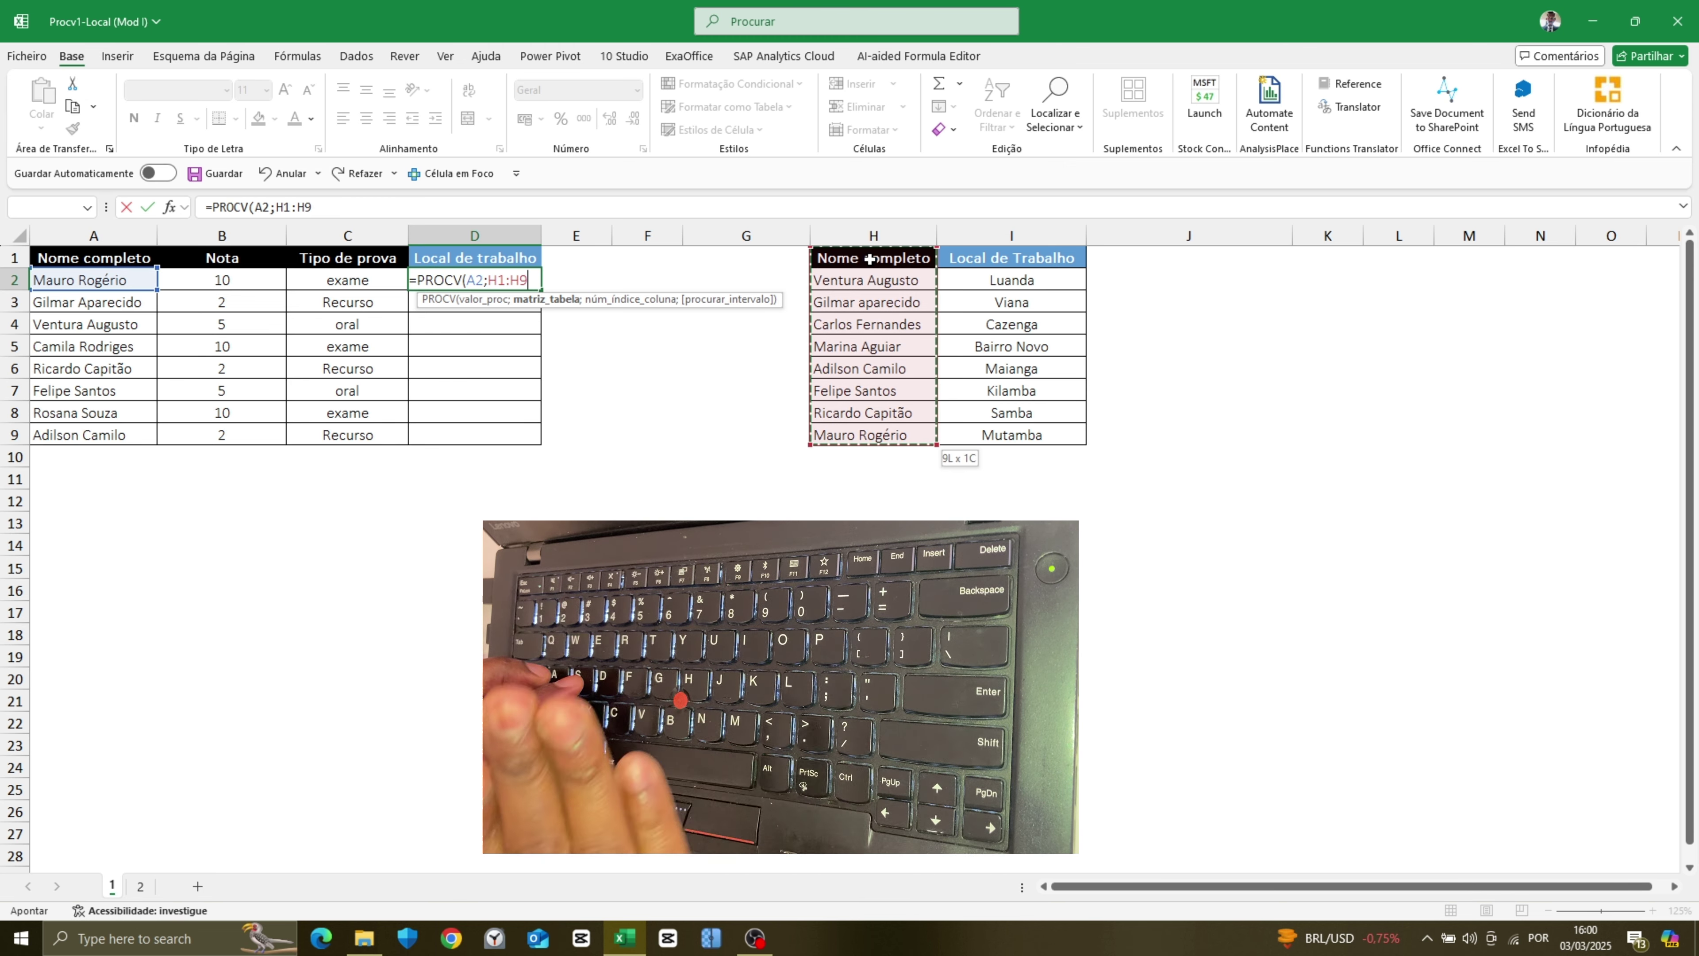
pyautogui.hotkey('ctrl', 'shift', 'Right')
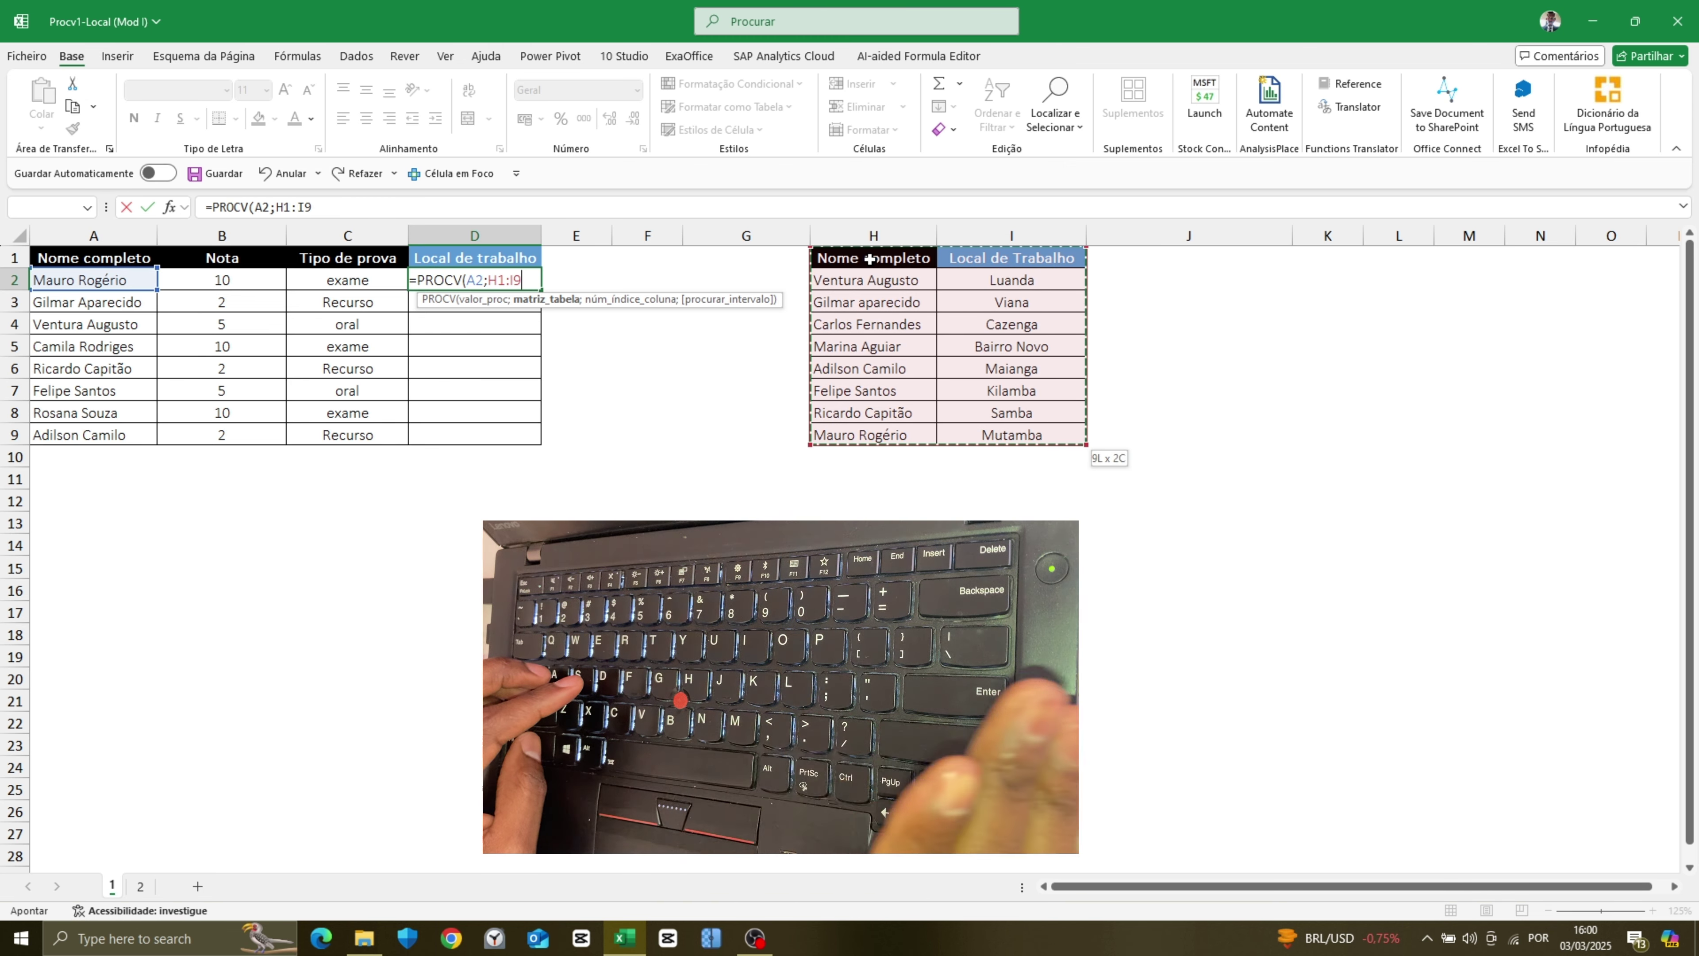
pyautogui.click(892, 259)
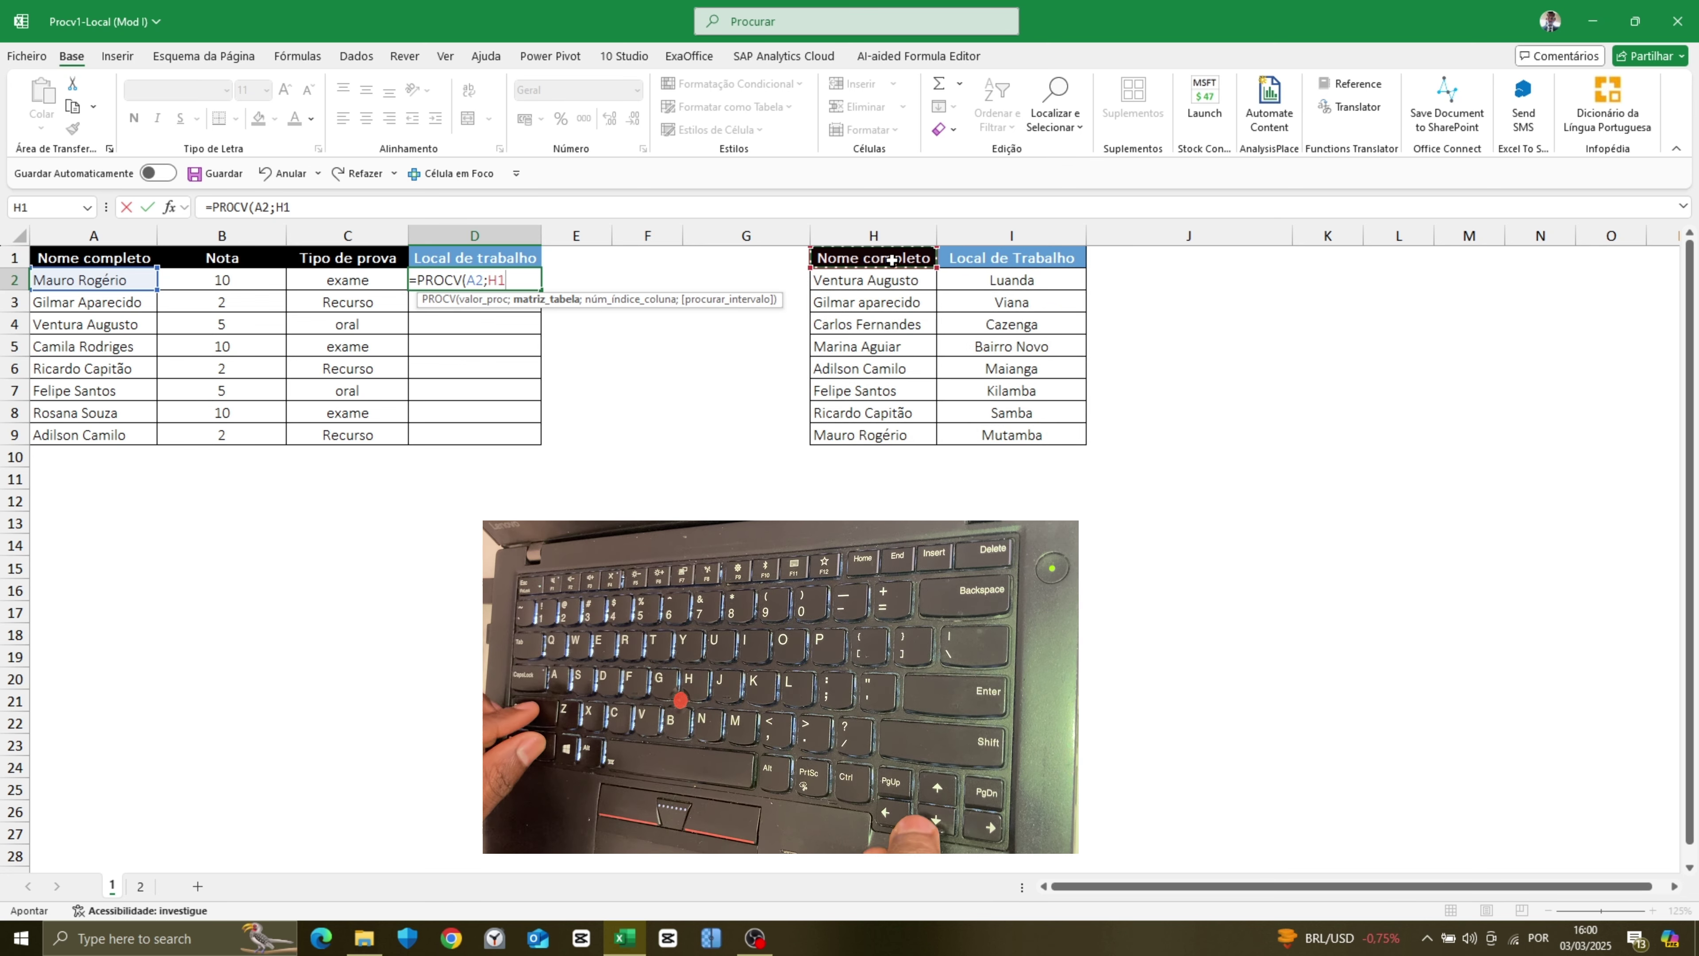
pyautogui.hotkey('ctrl', 'shift', 'Down')
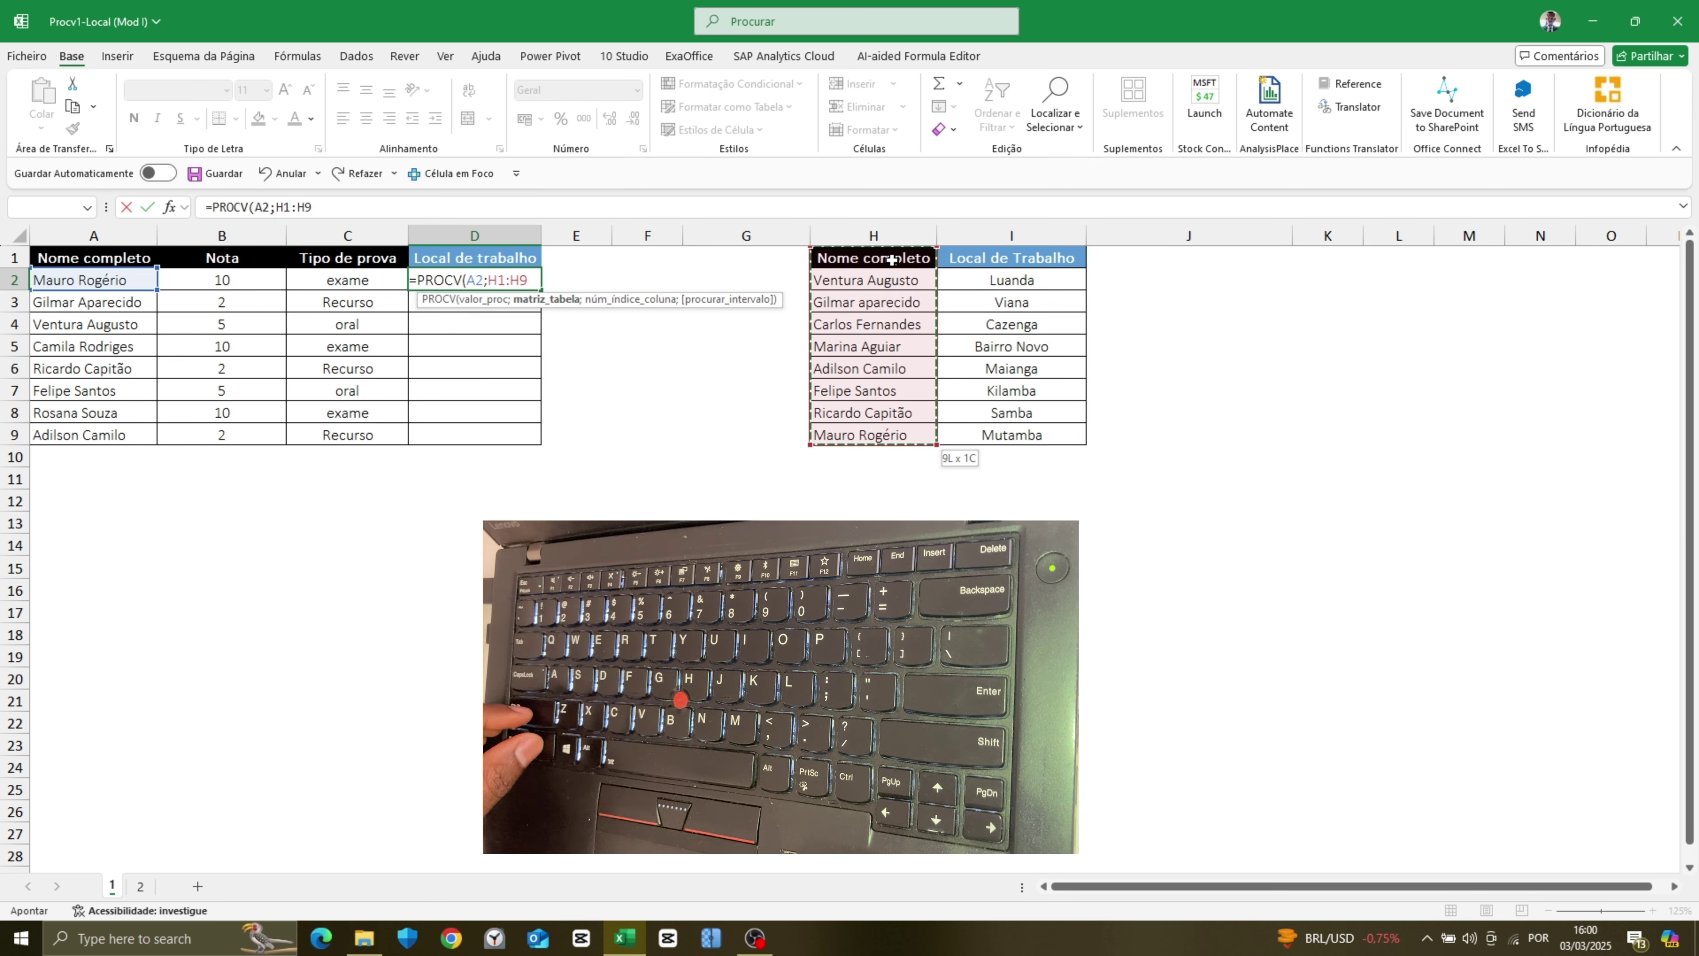
pyautogui.hotkey('shift', 'Right')
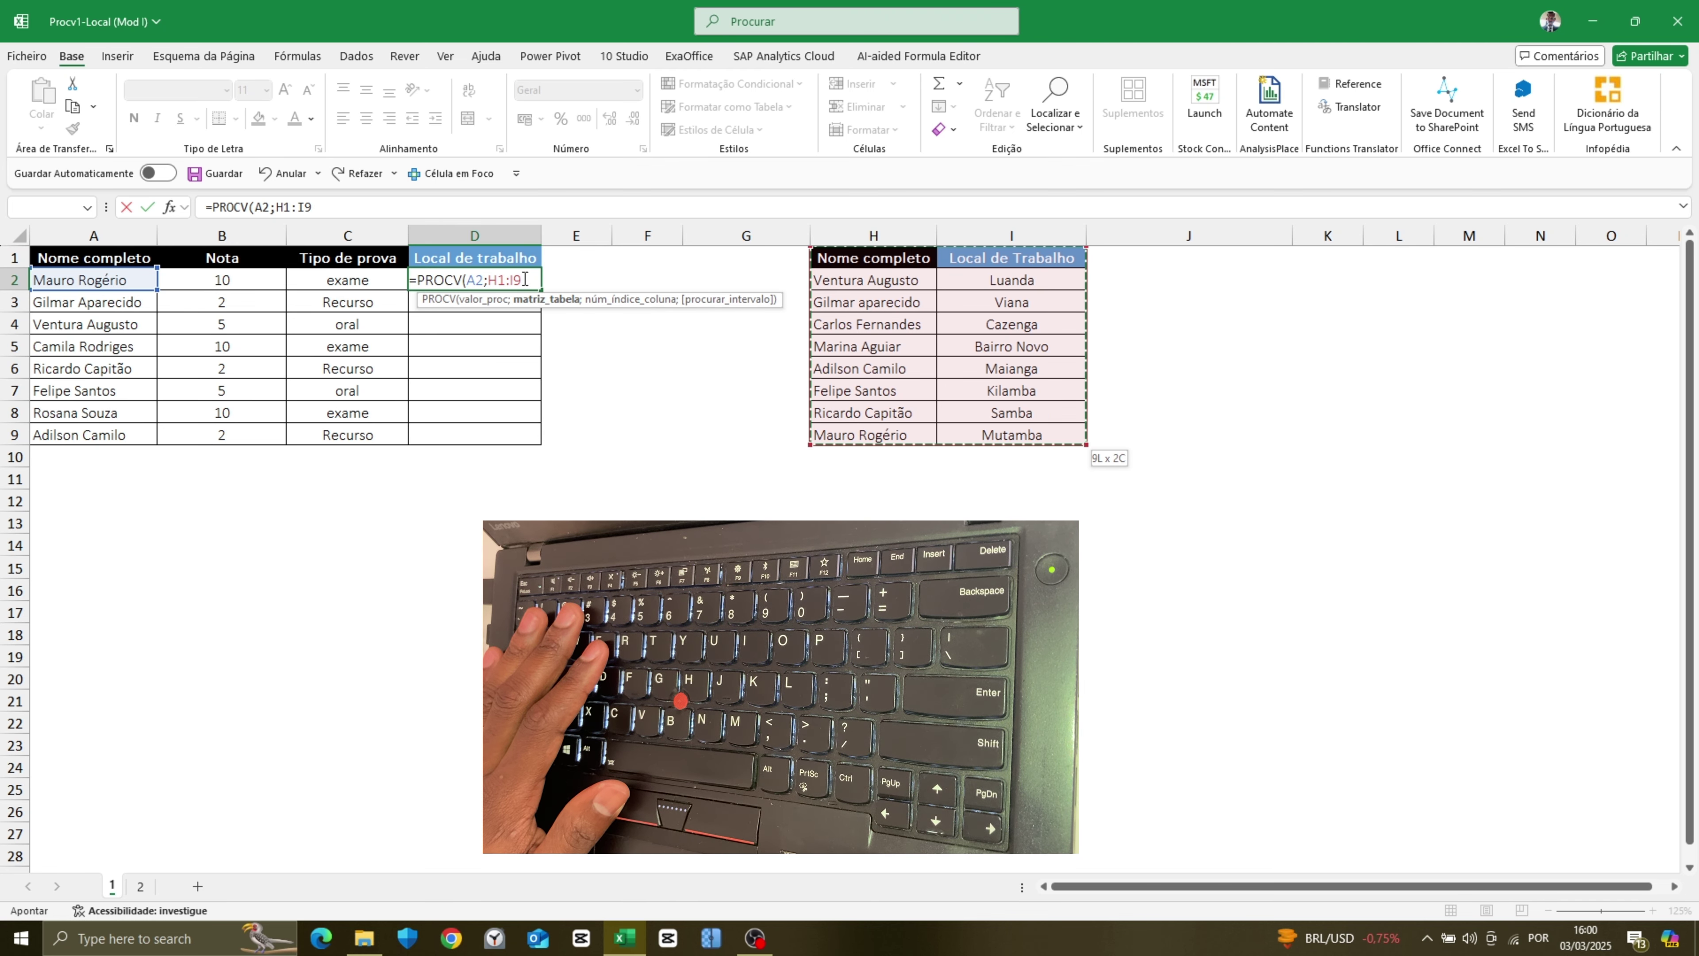
# - Set the PROCV column index to 2 and continue to the match-type argument
pyautogui.write(';')
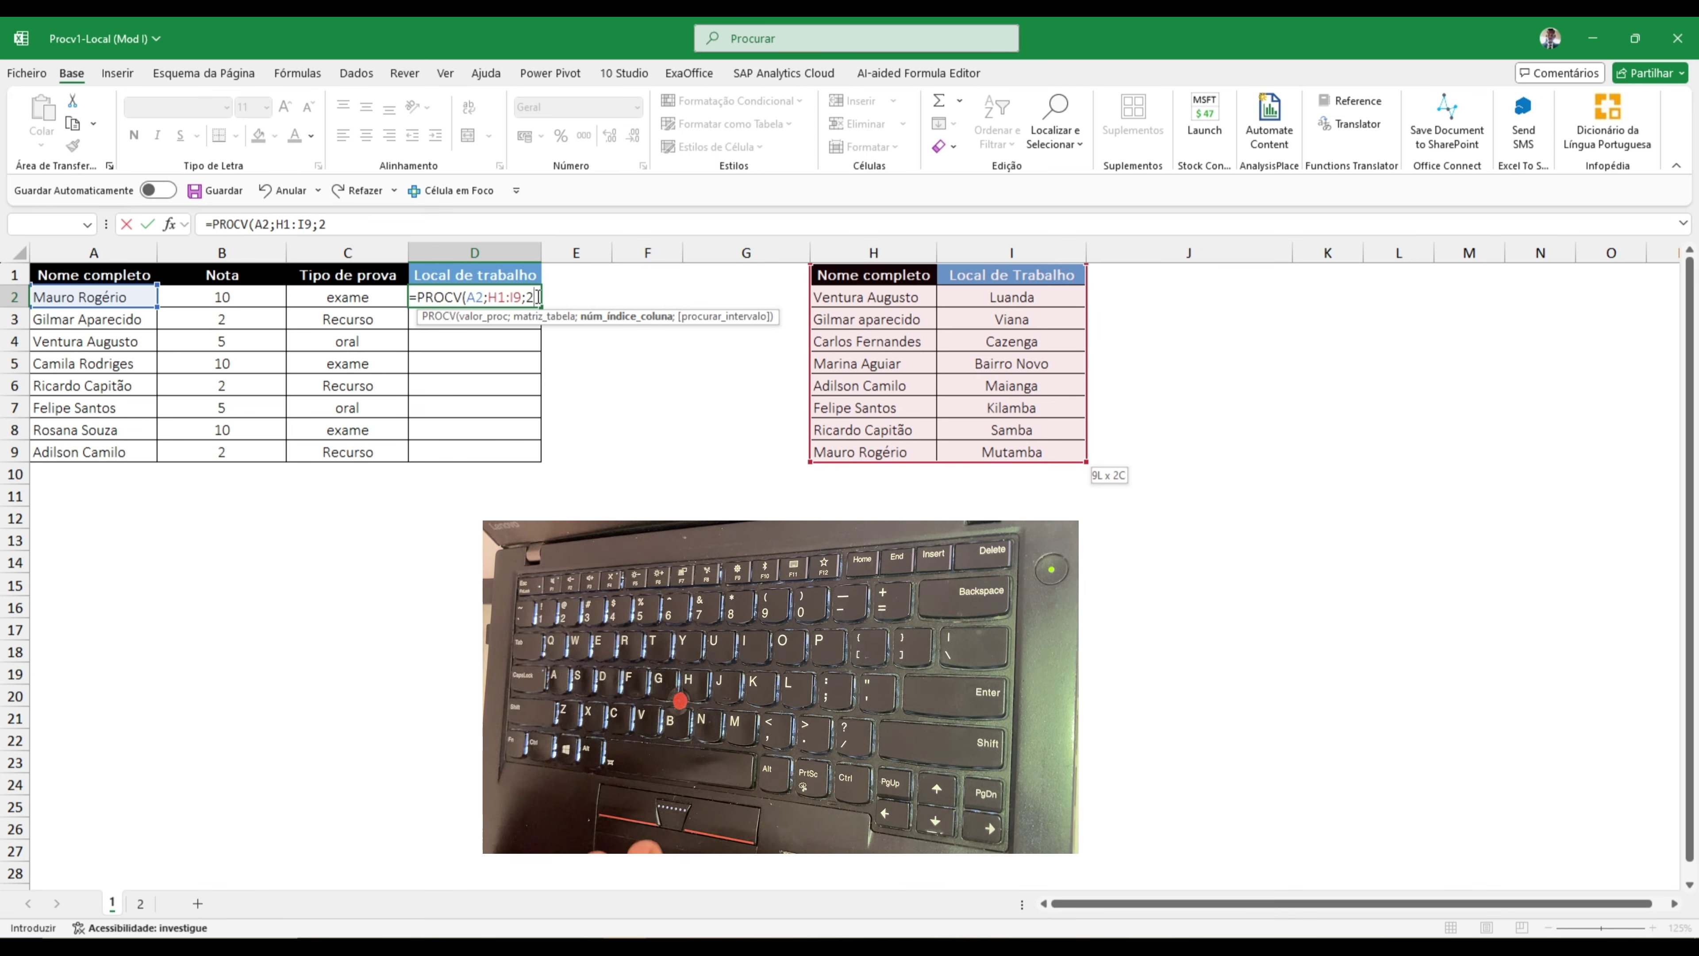
pyautogui.write('2')
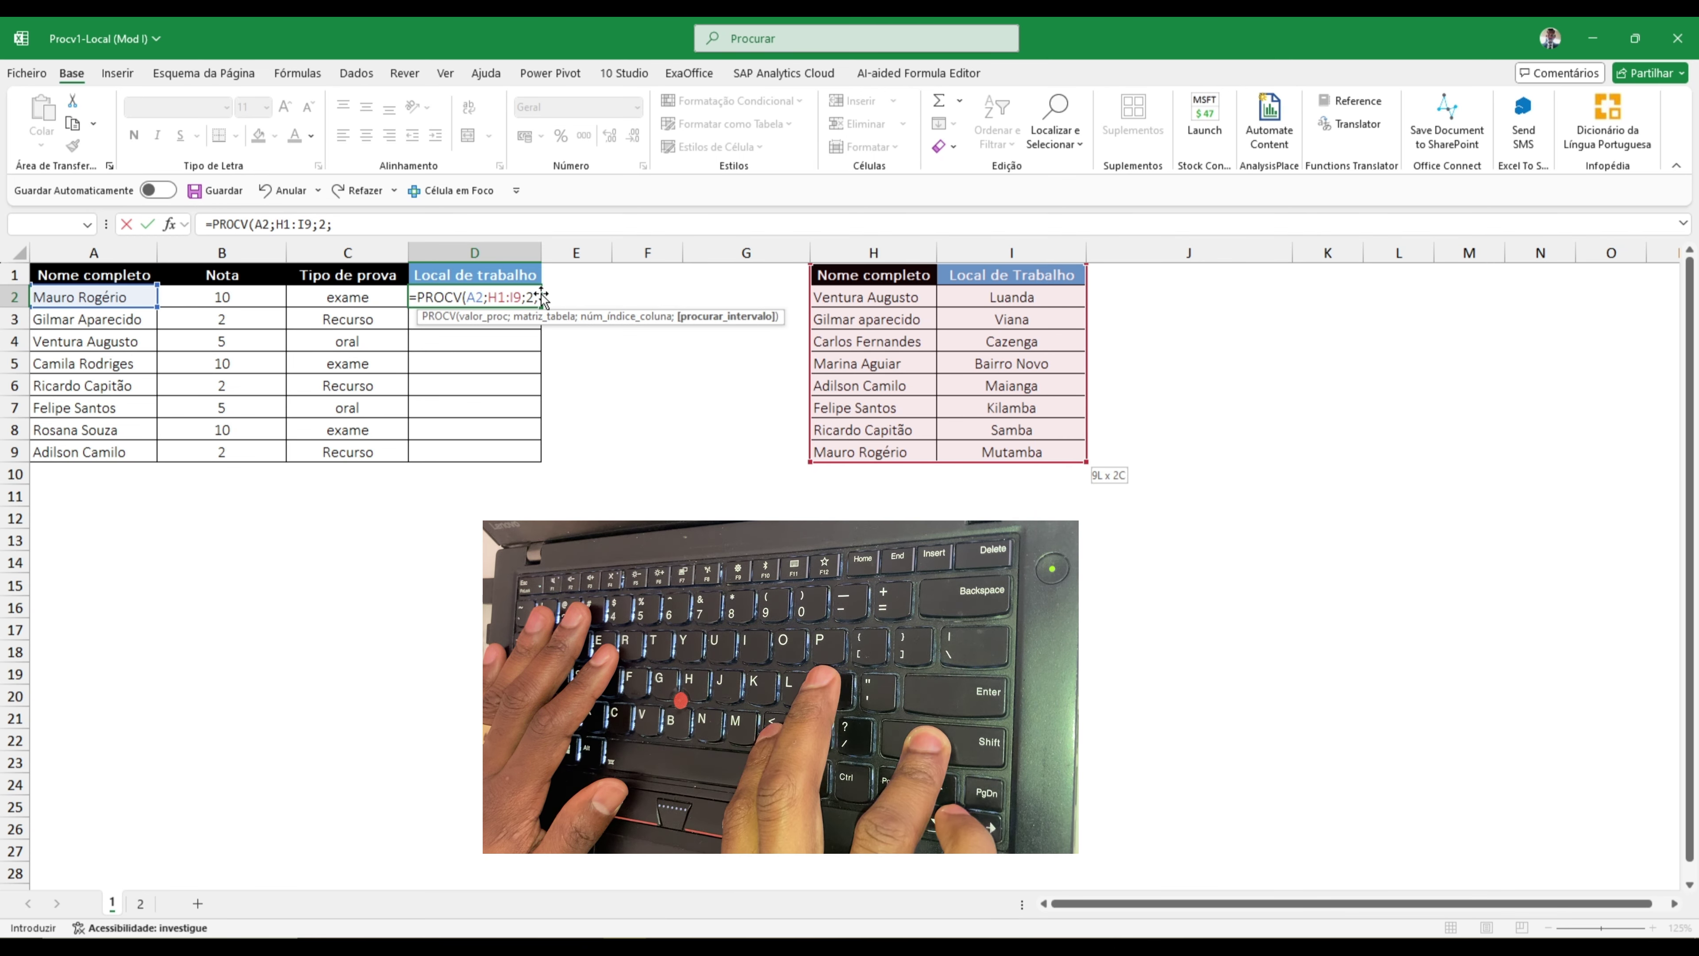
pyautogui.write(';')
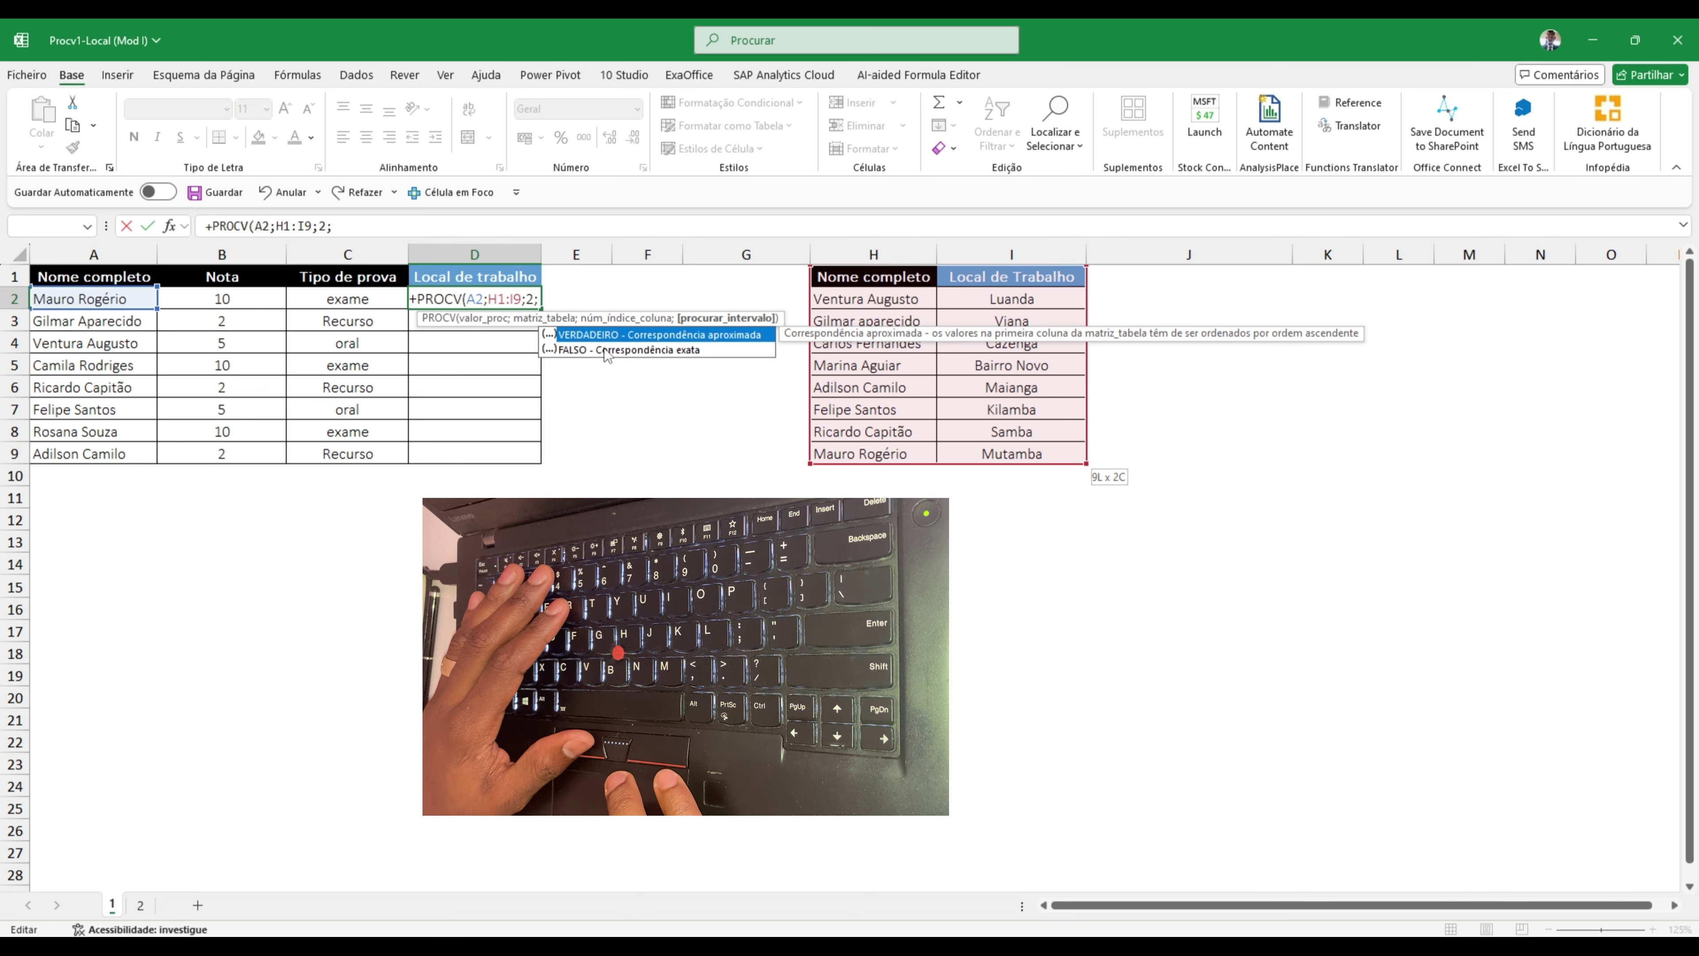
pyautogui.click(537, 298)
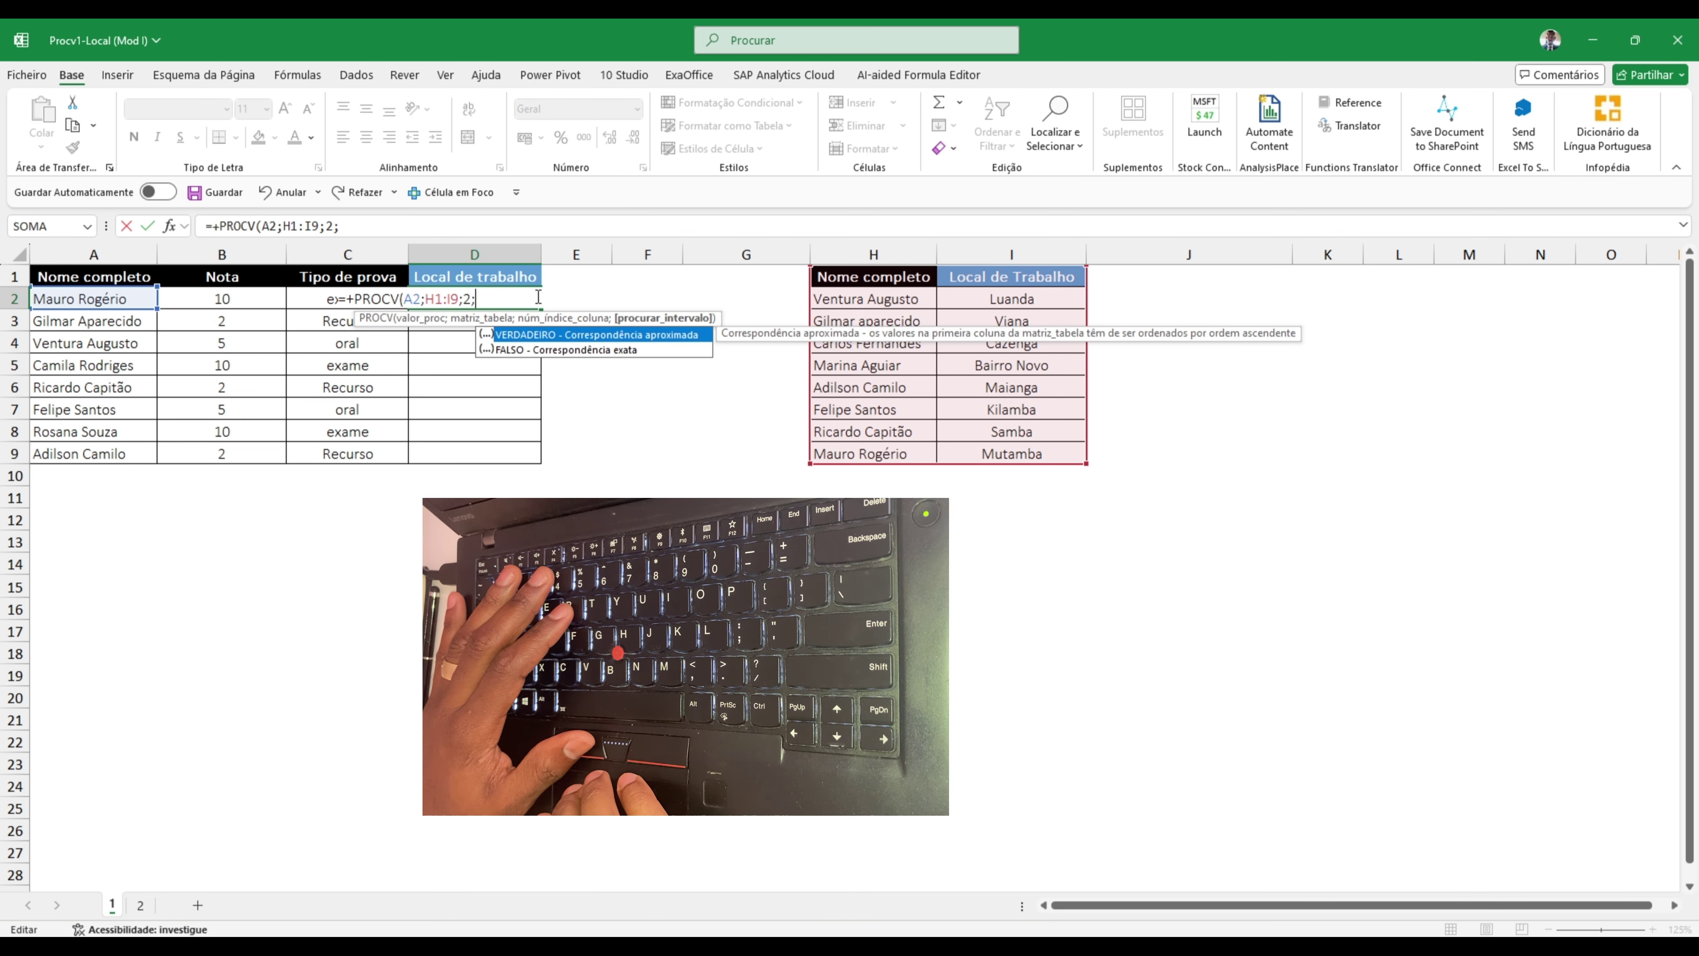
# - Try FALSO (exact match) as the last PROCV argument and remove it again
pyautogui.doubleClick(586, 349)
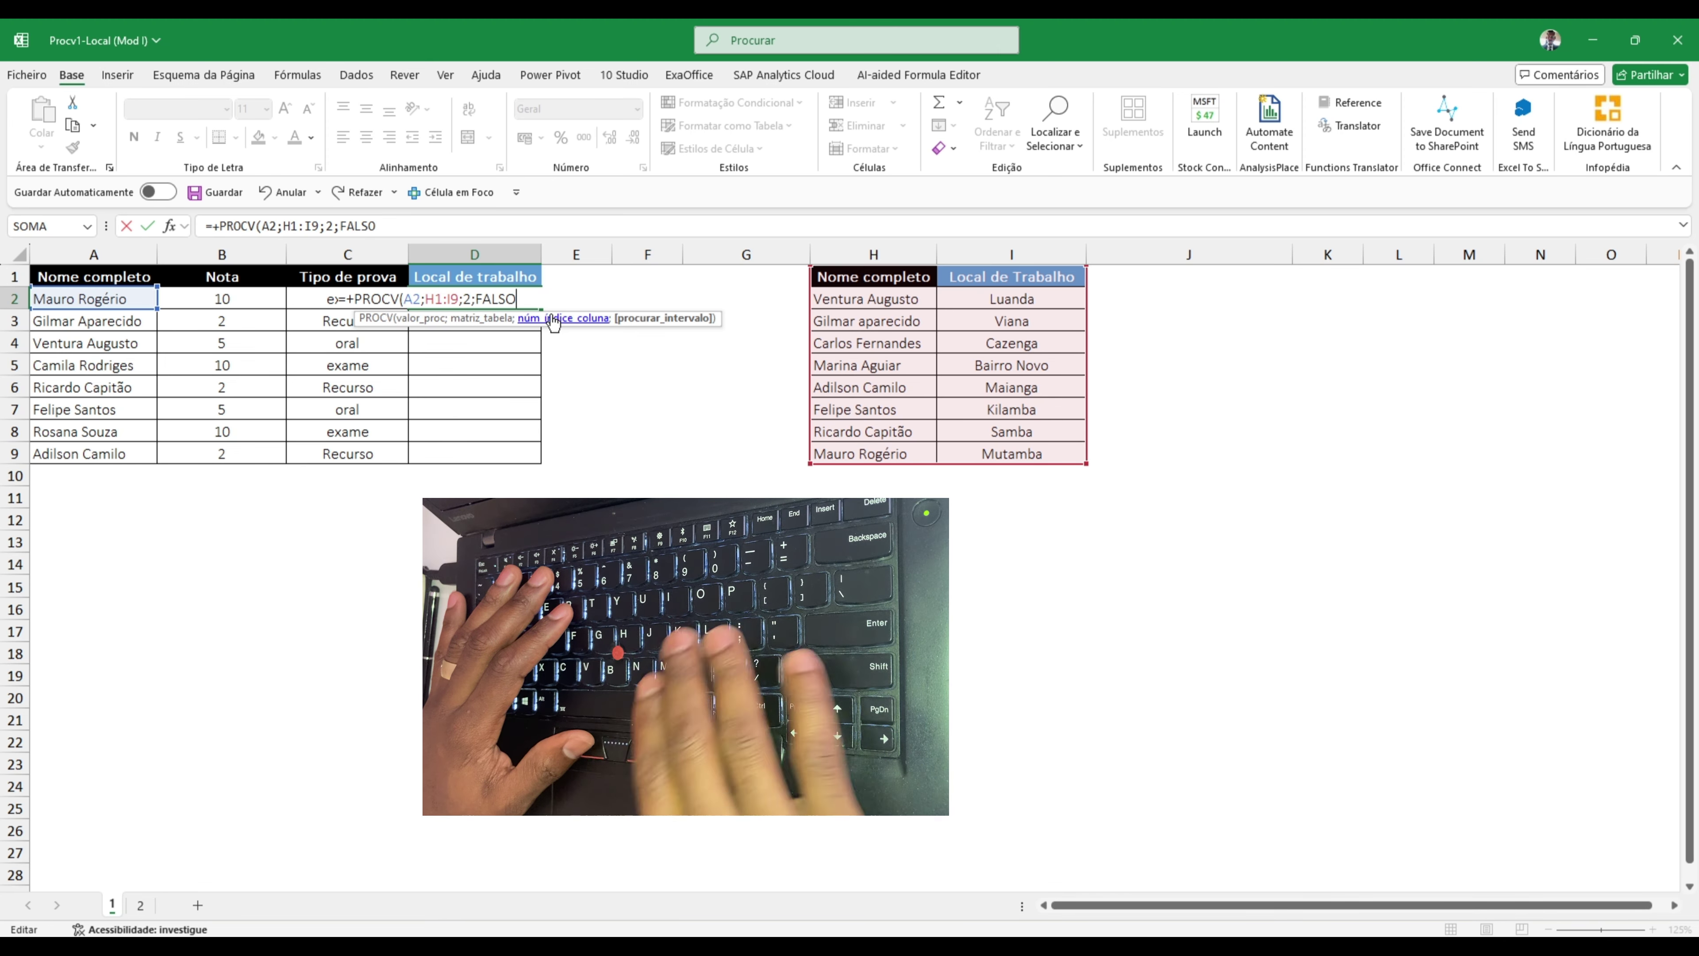
pyautogui.press('BackSpace')
pyautogui.press('BackSpace')
pyautogui.press('BackSpace')
pyautogui.press('BackSpace')
pyautogui.press('BackSpace')
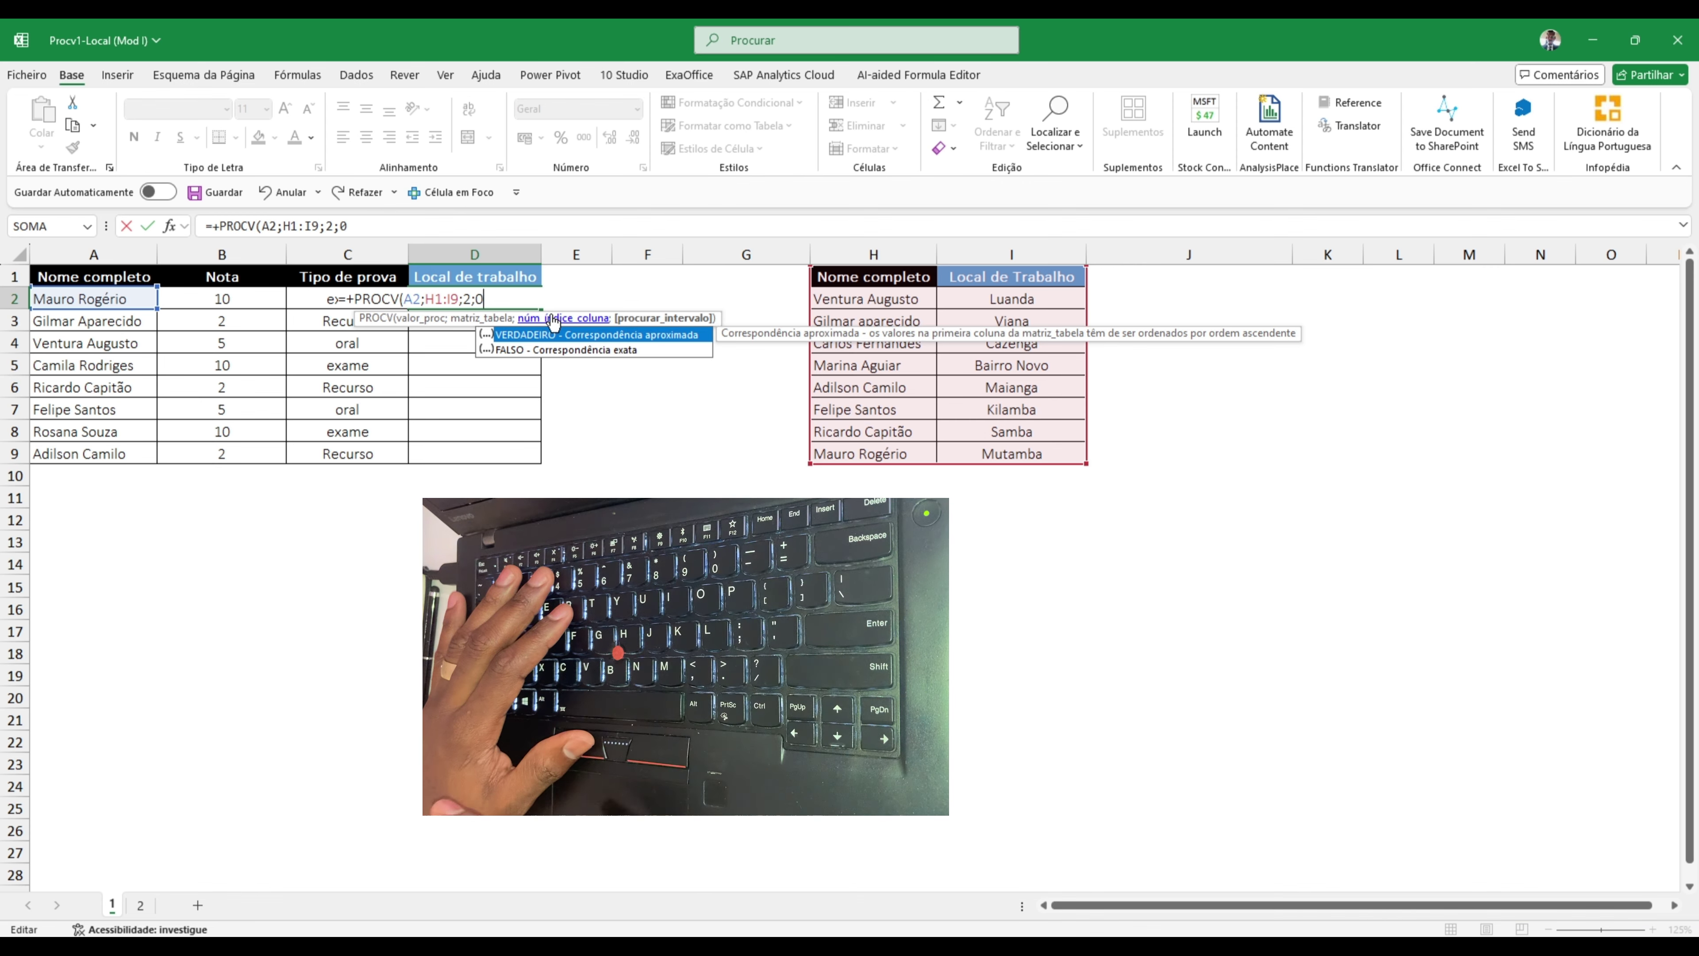
# - Use 0 for exact match as the last argument and complete the PROCV formula in D2
pyautogui.write('0')
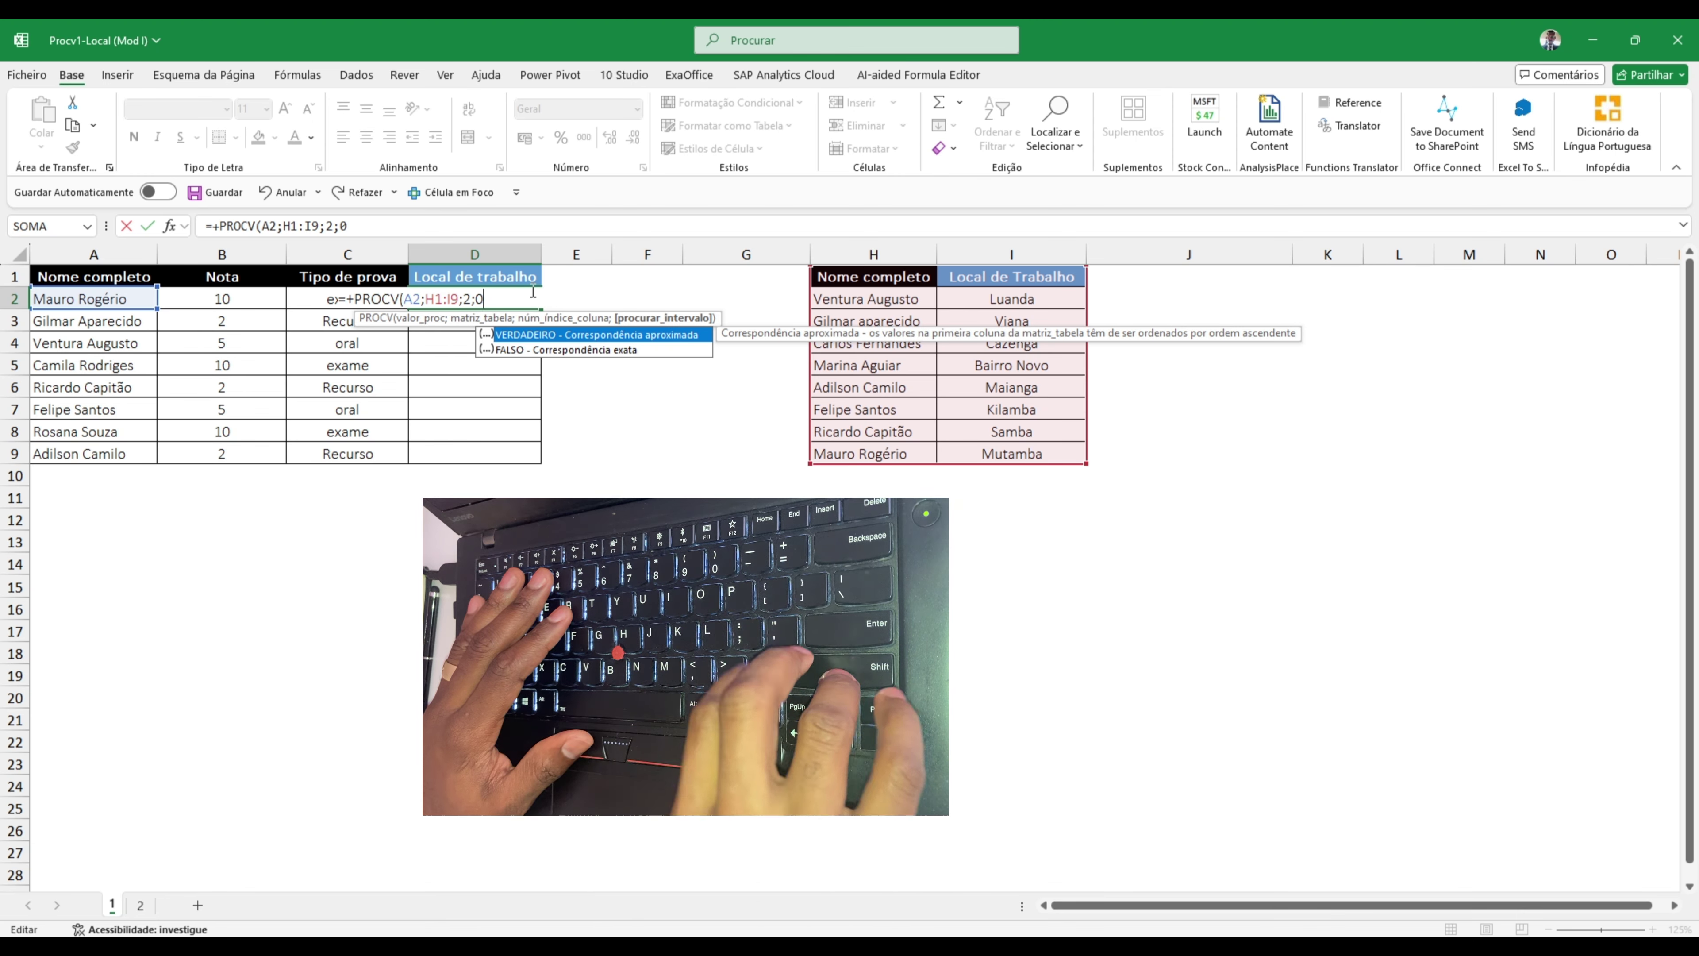
pyautogui.write(')')
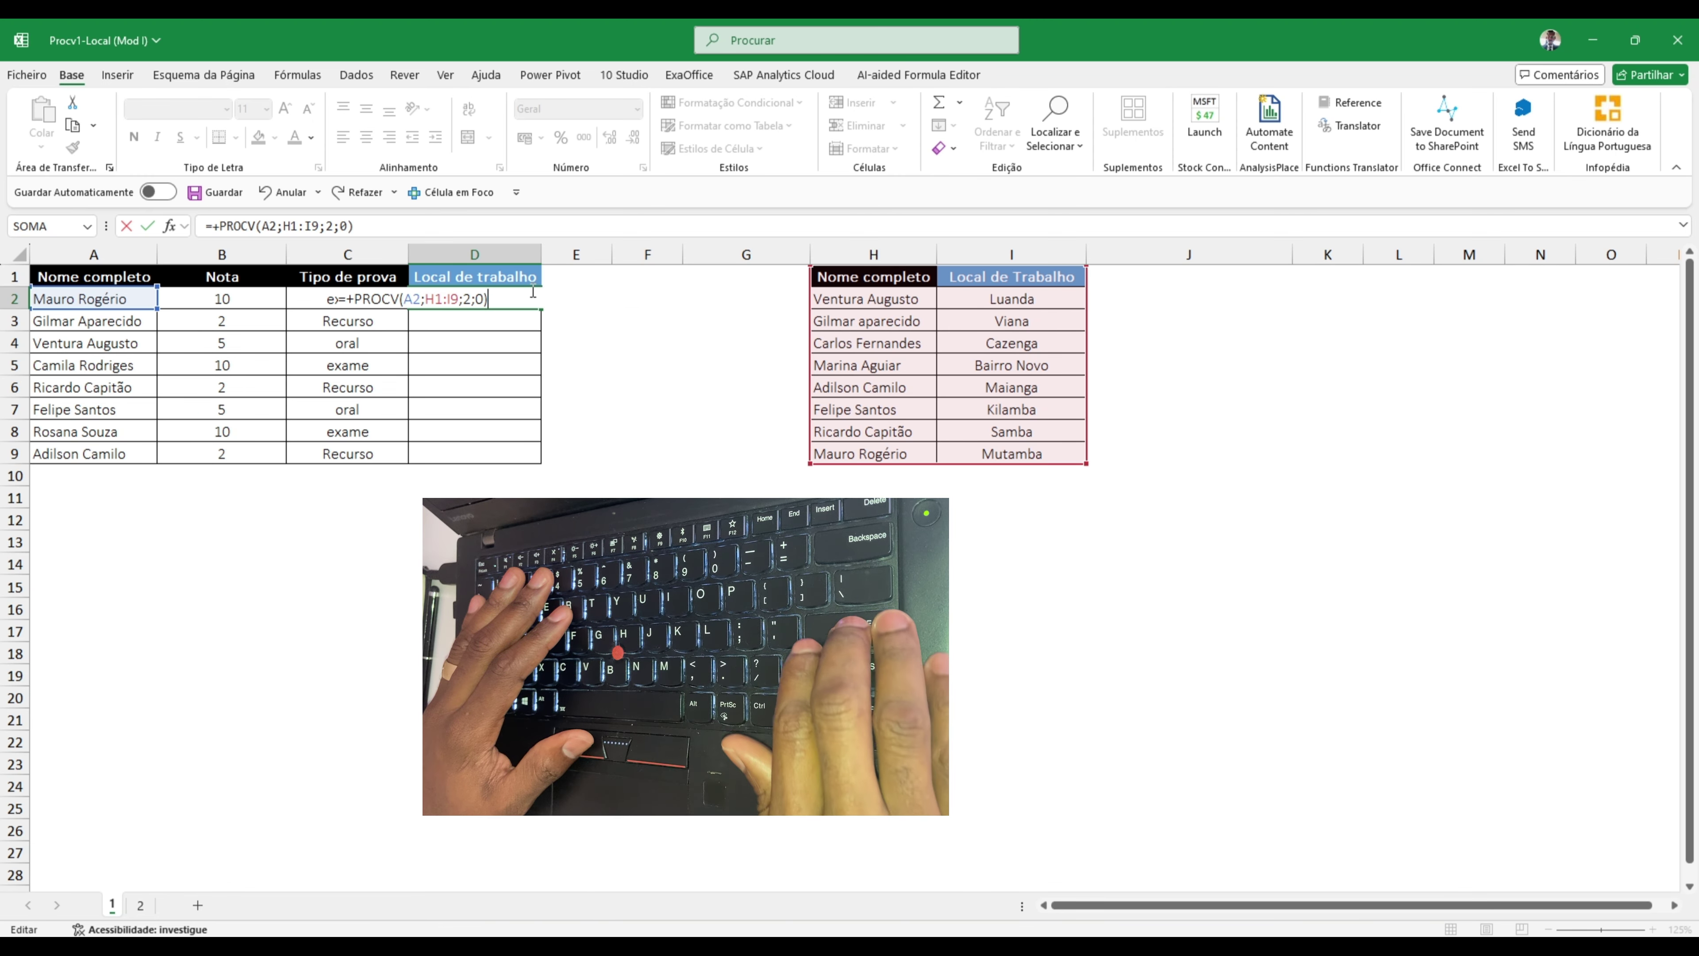
pyautogui.press('Return')
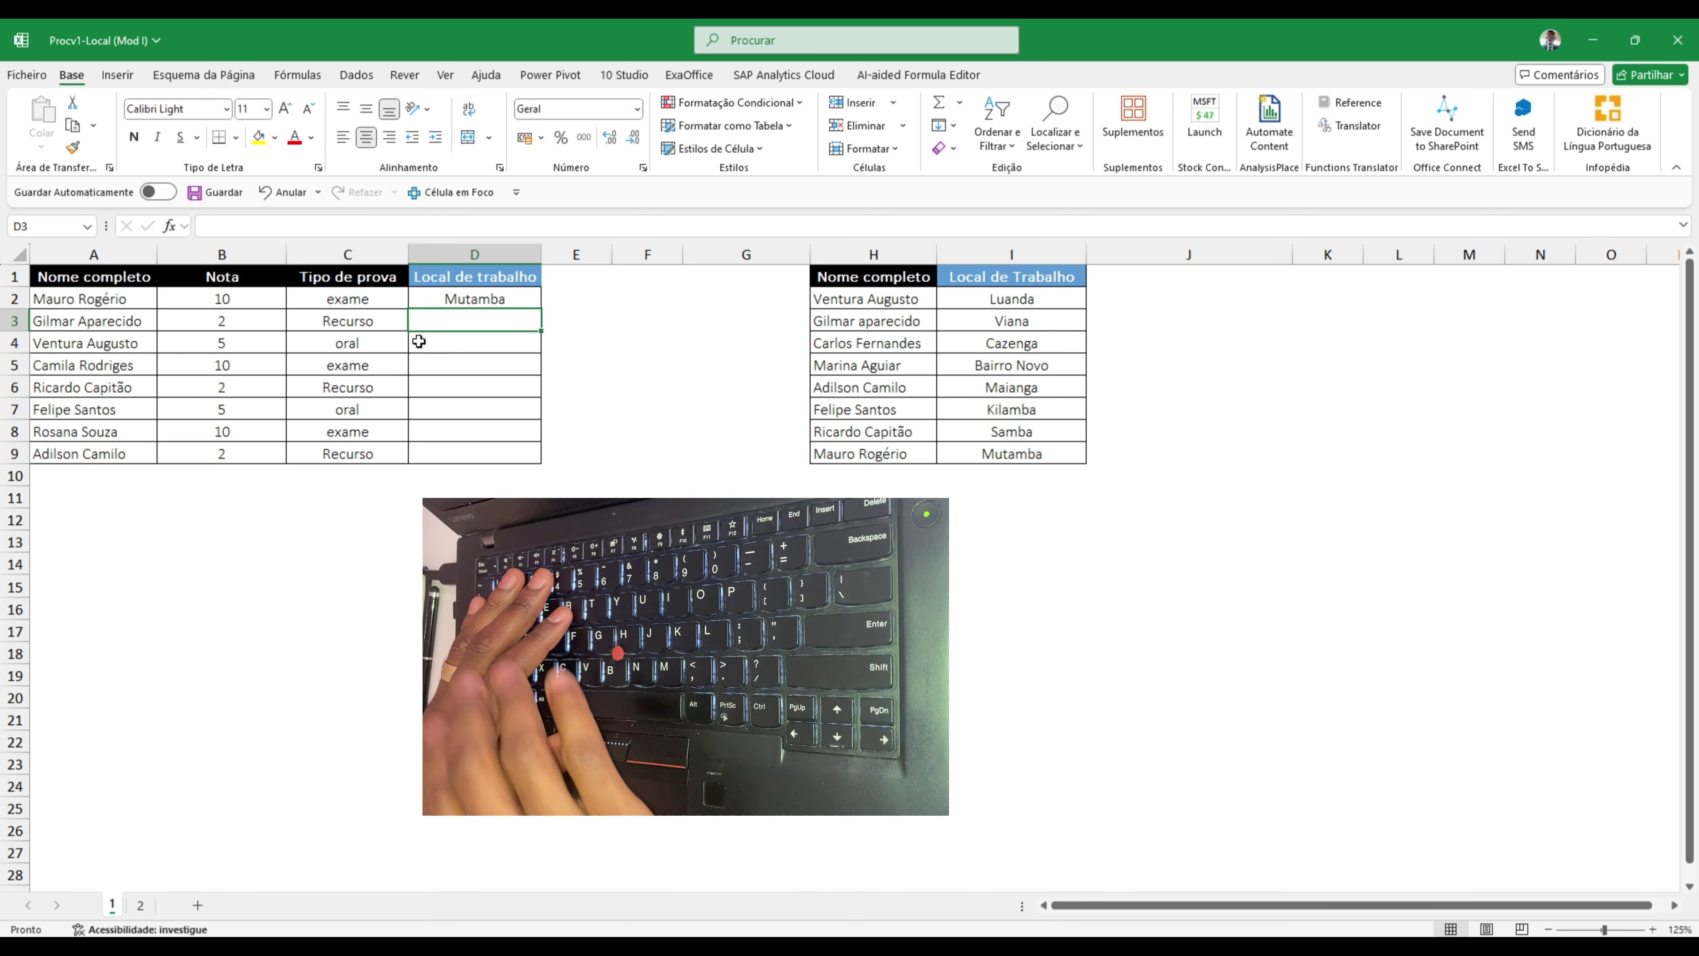
# - Start a PROCV formula in D3 with A3 as the lookup value and H1:I9 as the table array
pyautogui.write('+')
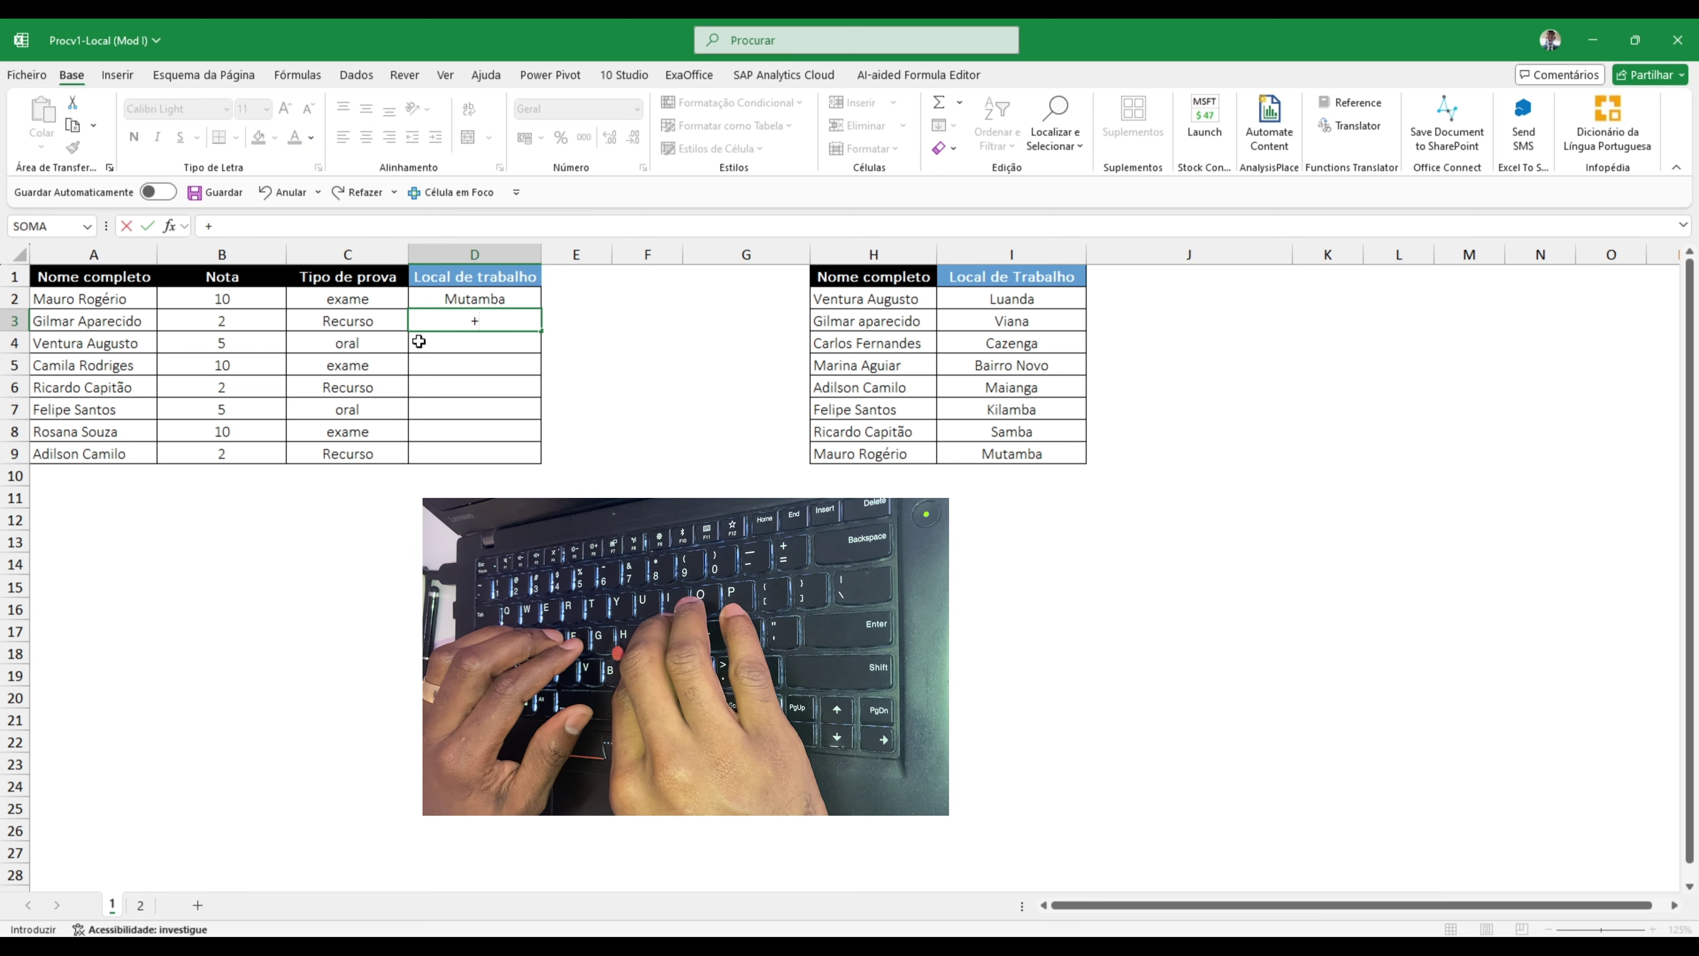
pyautogui.write('procv(')
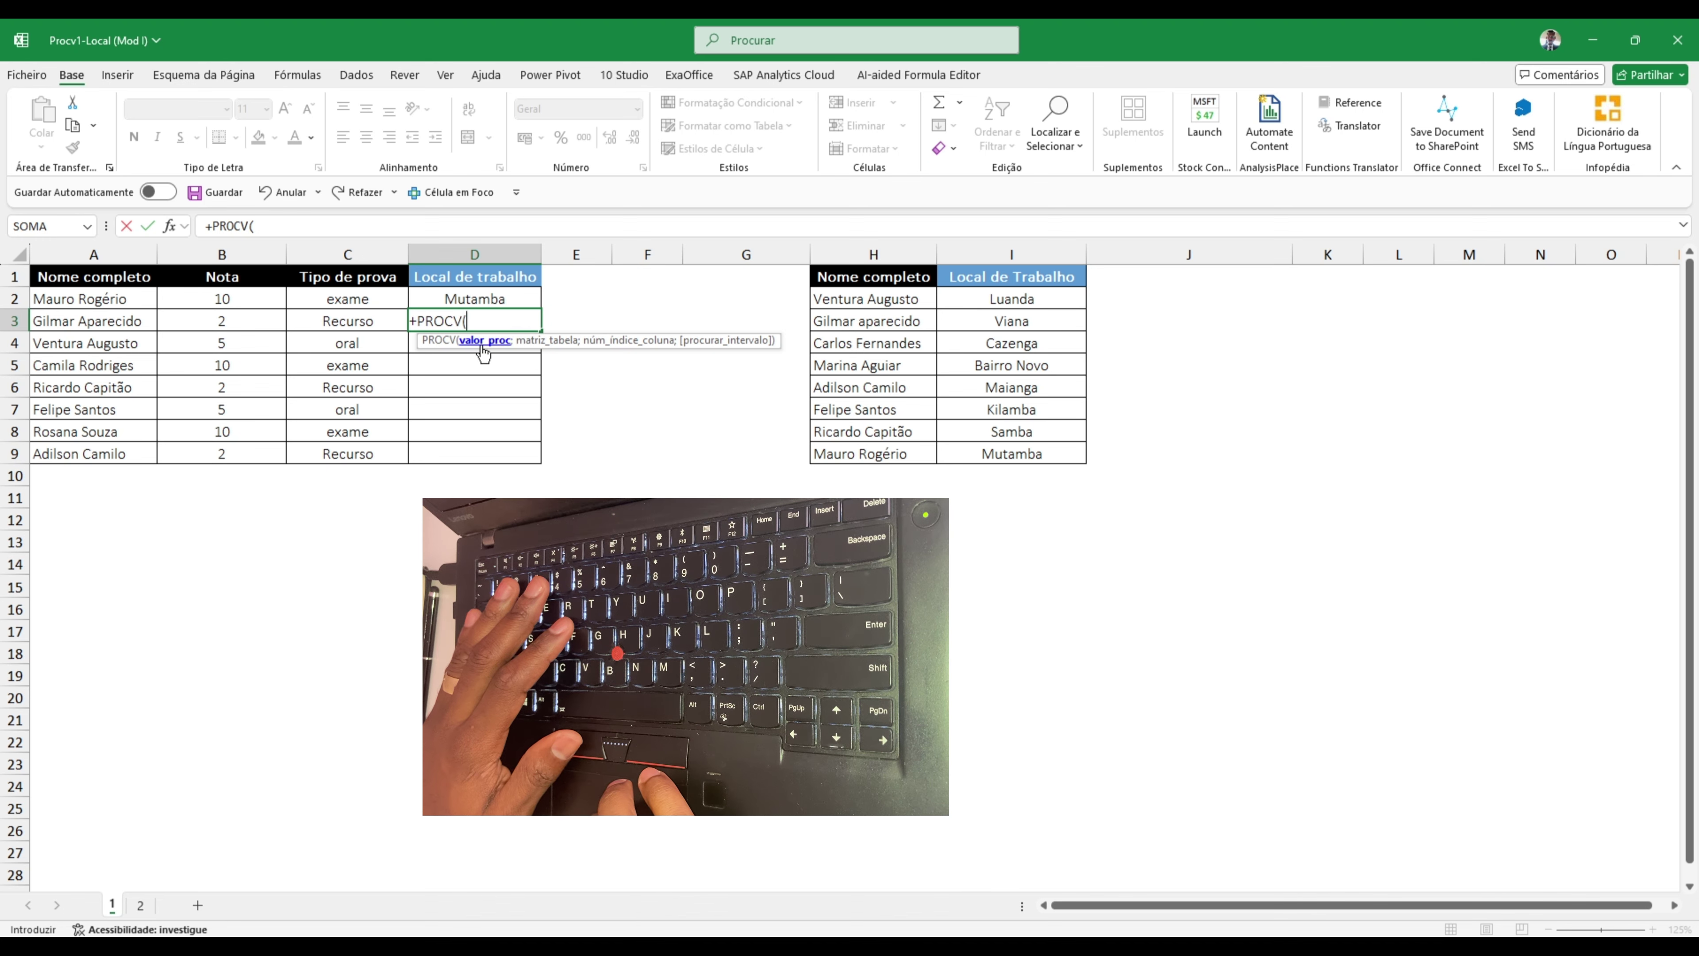
pyautogui.click(147, 322)
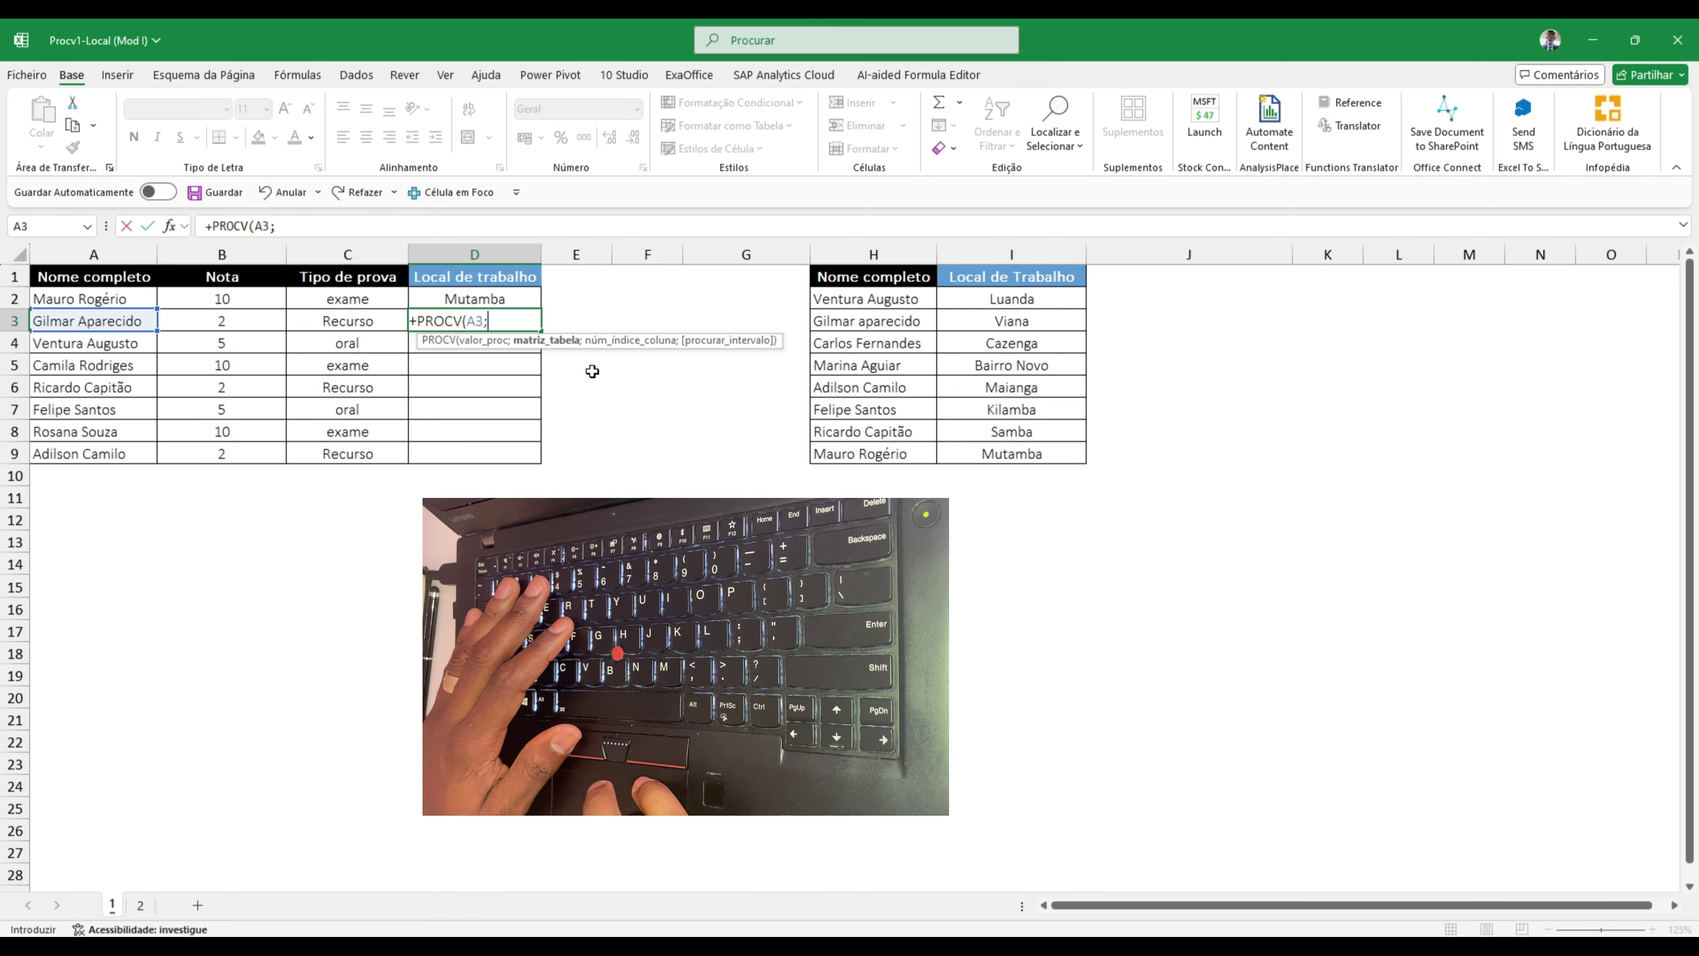
pyautogui.write(';')
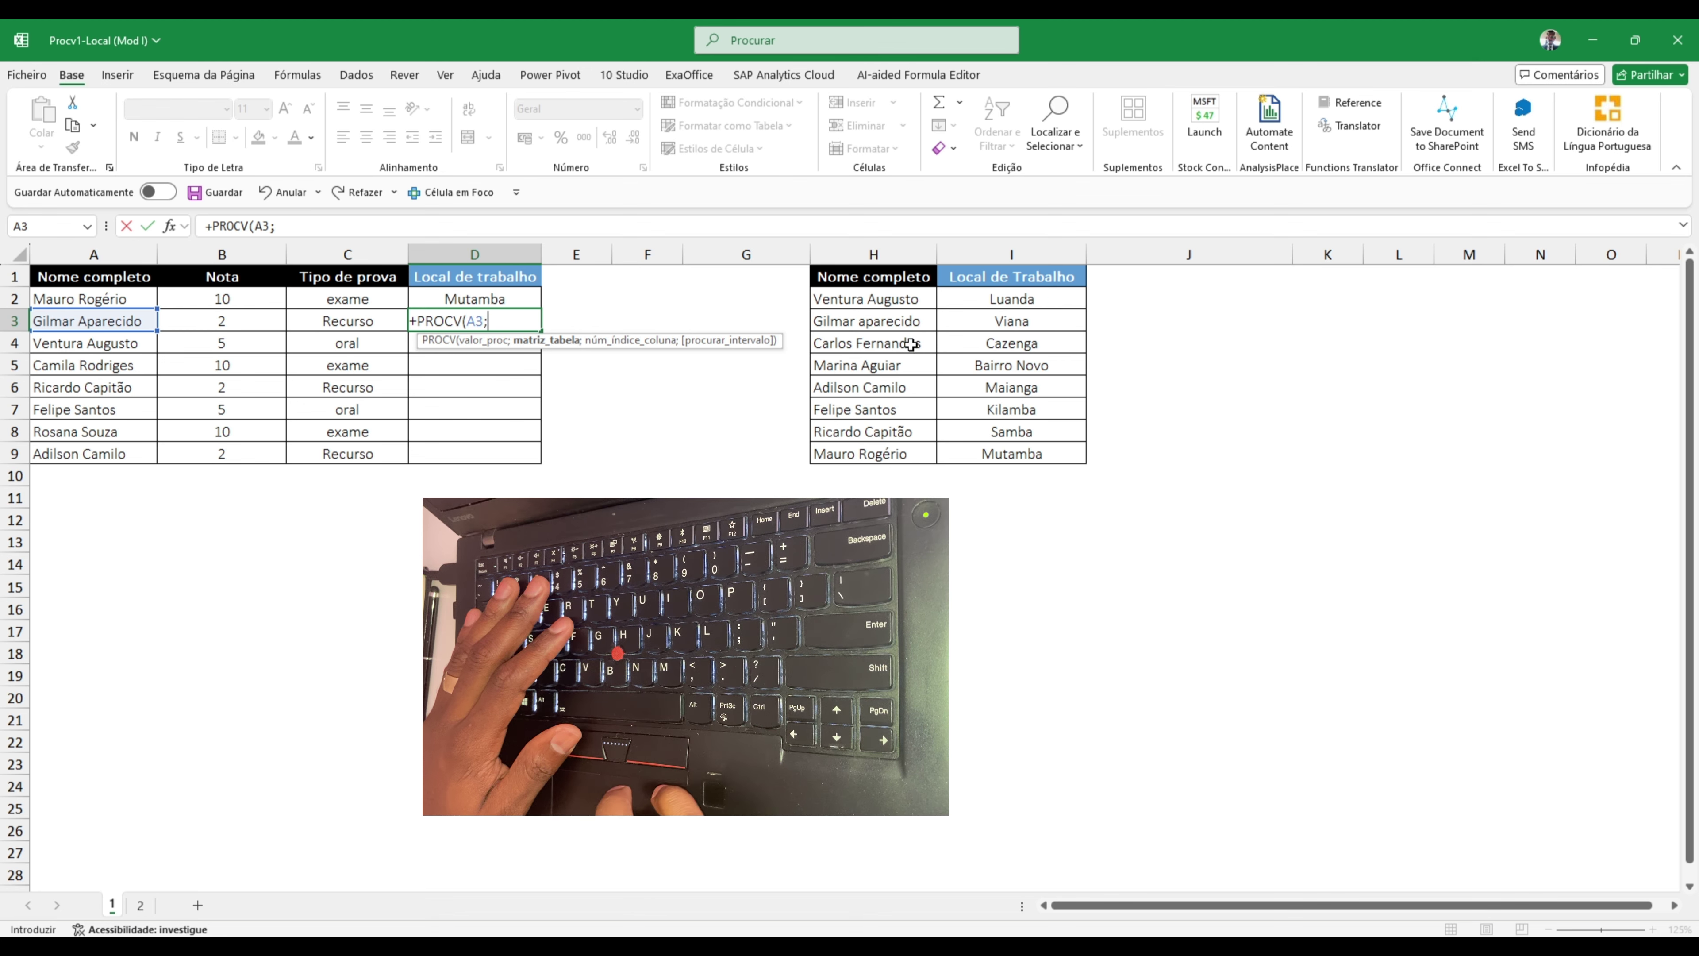
pyautogui.click(882, 282)
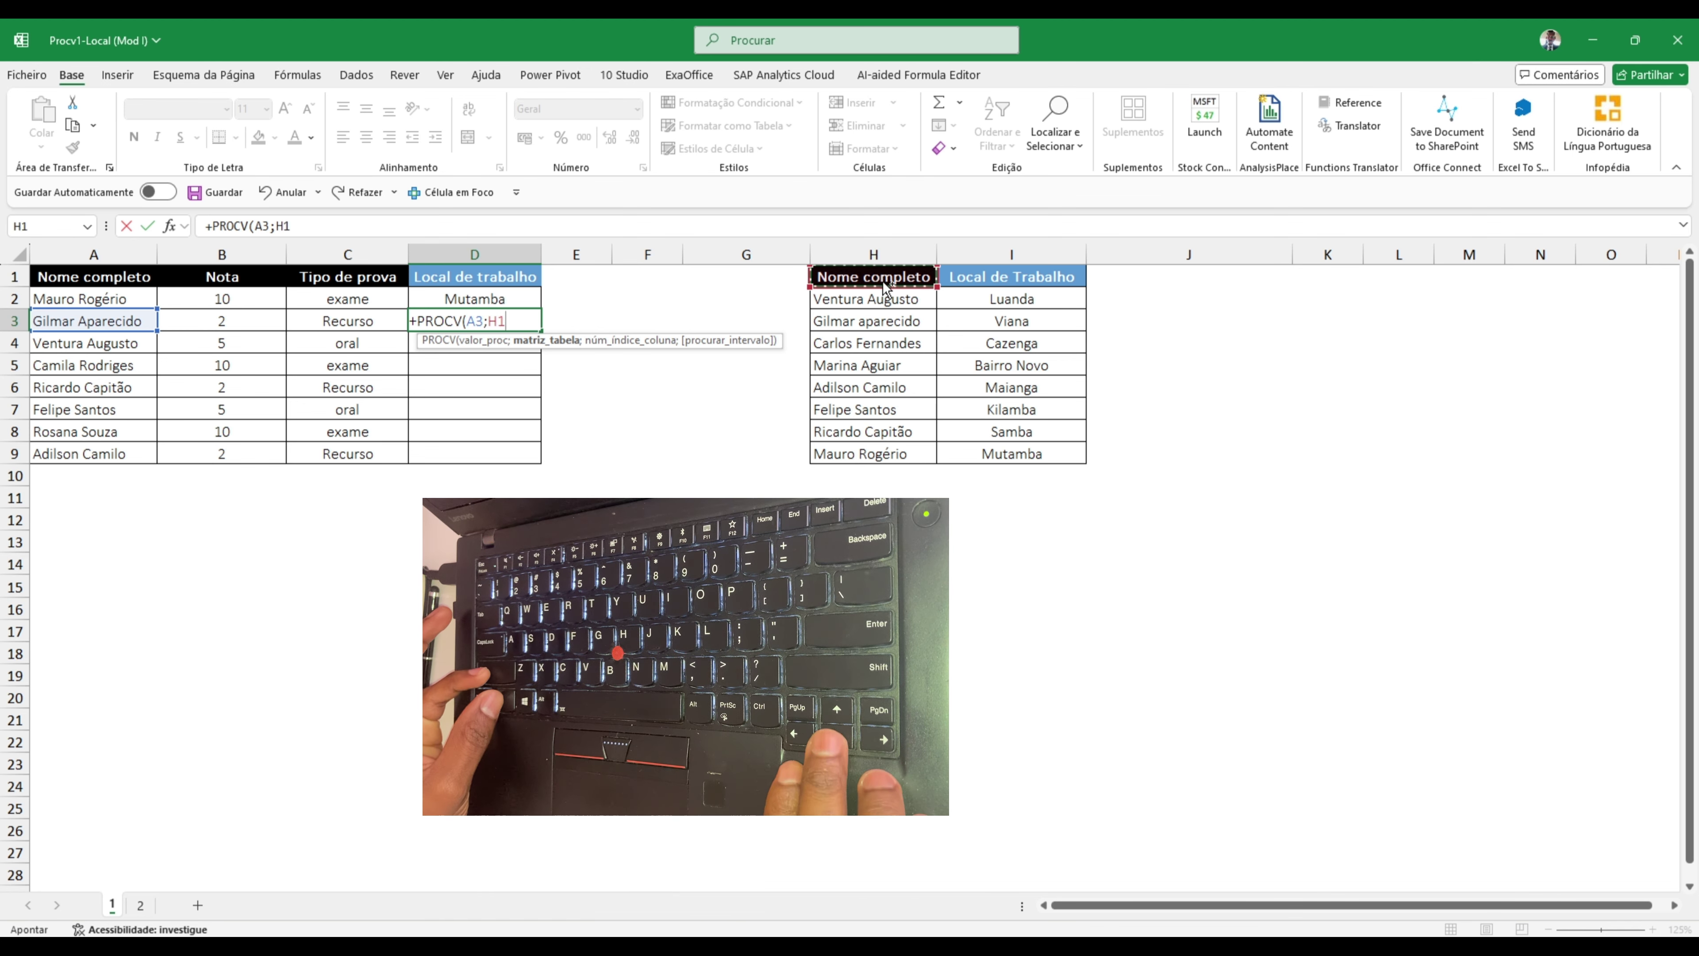
pyautogui.hotkey('ctrl', 'shift', 'Down')
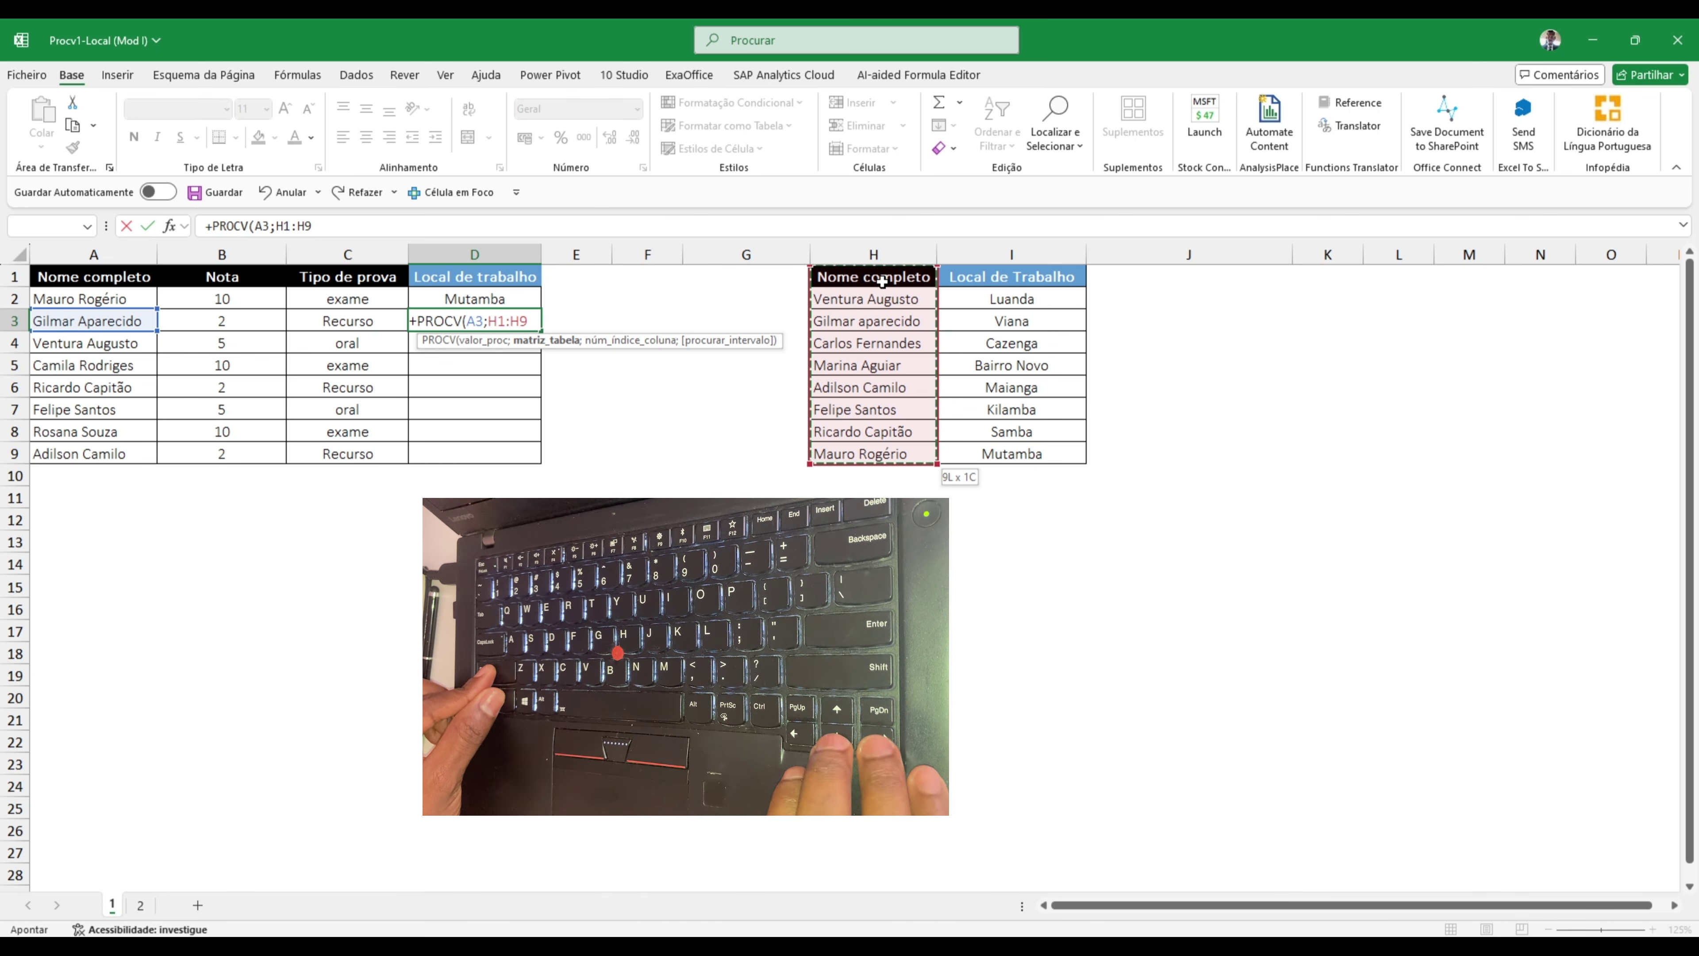
pyautogui.hotkey('ctrl', 'shift', 'Right')
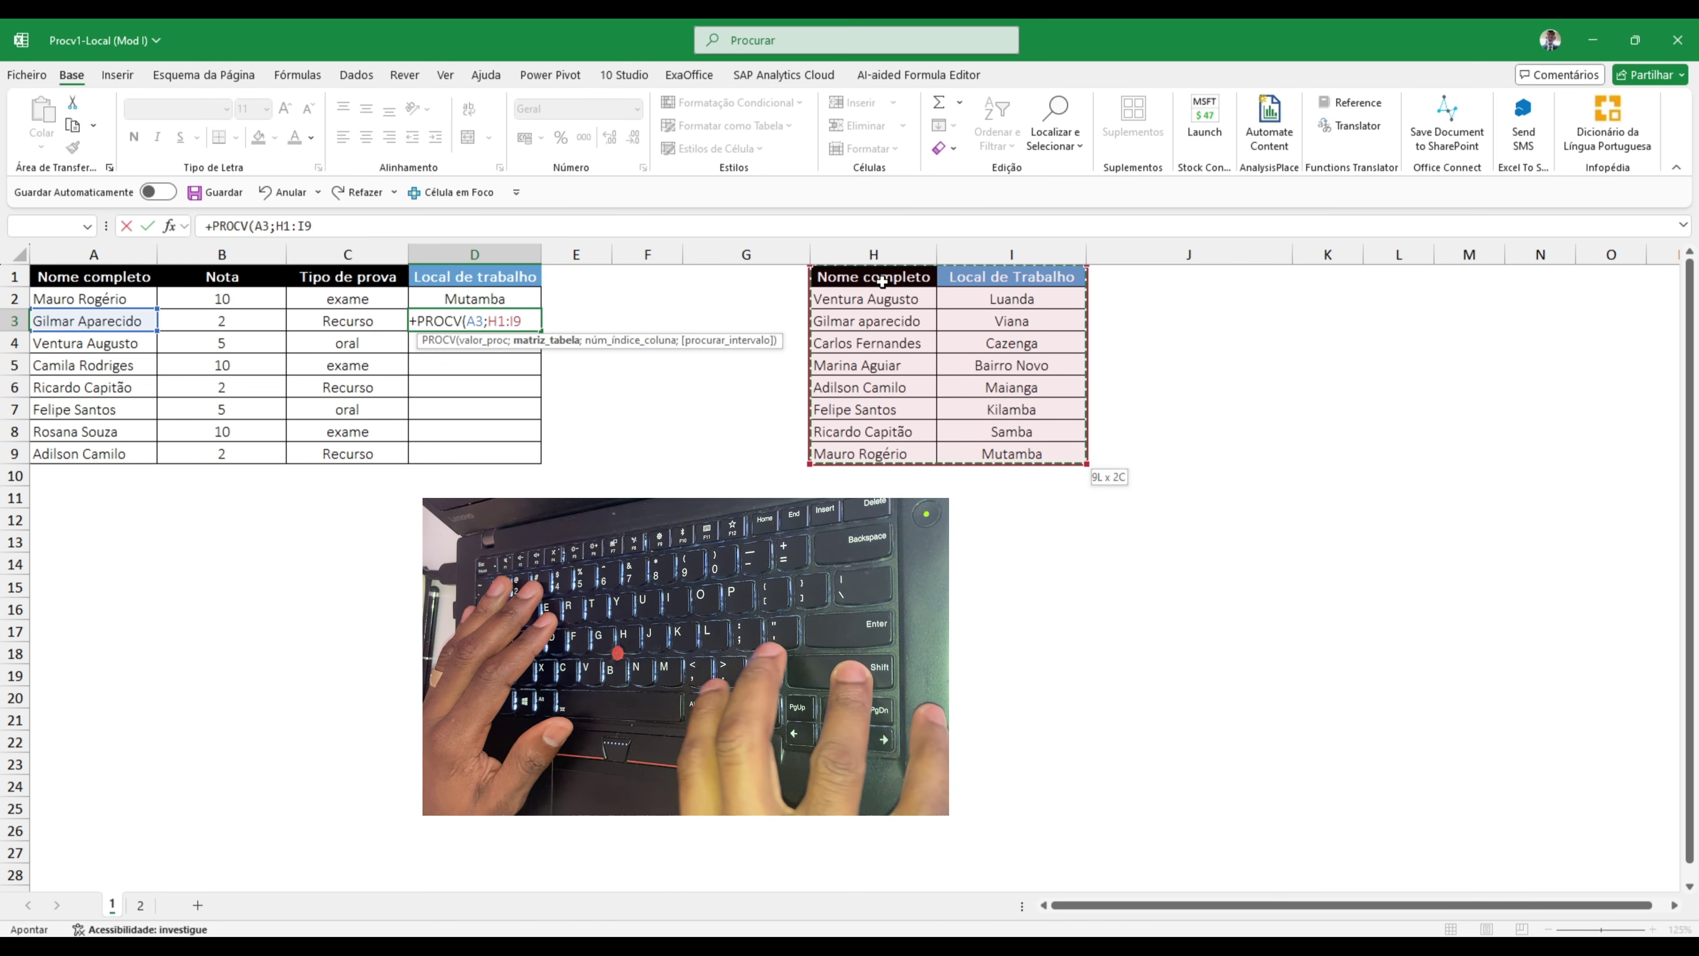
pyautogui.write(';')
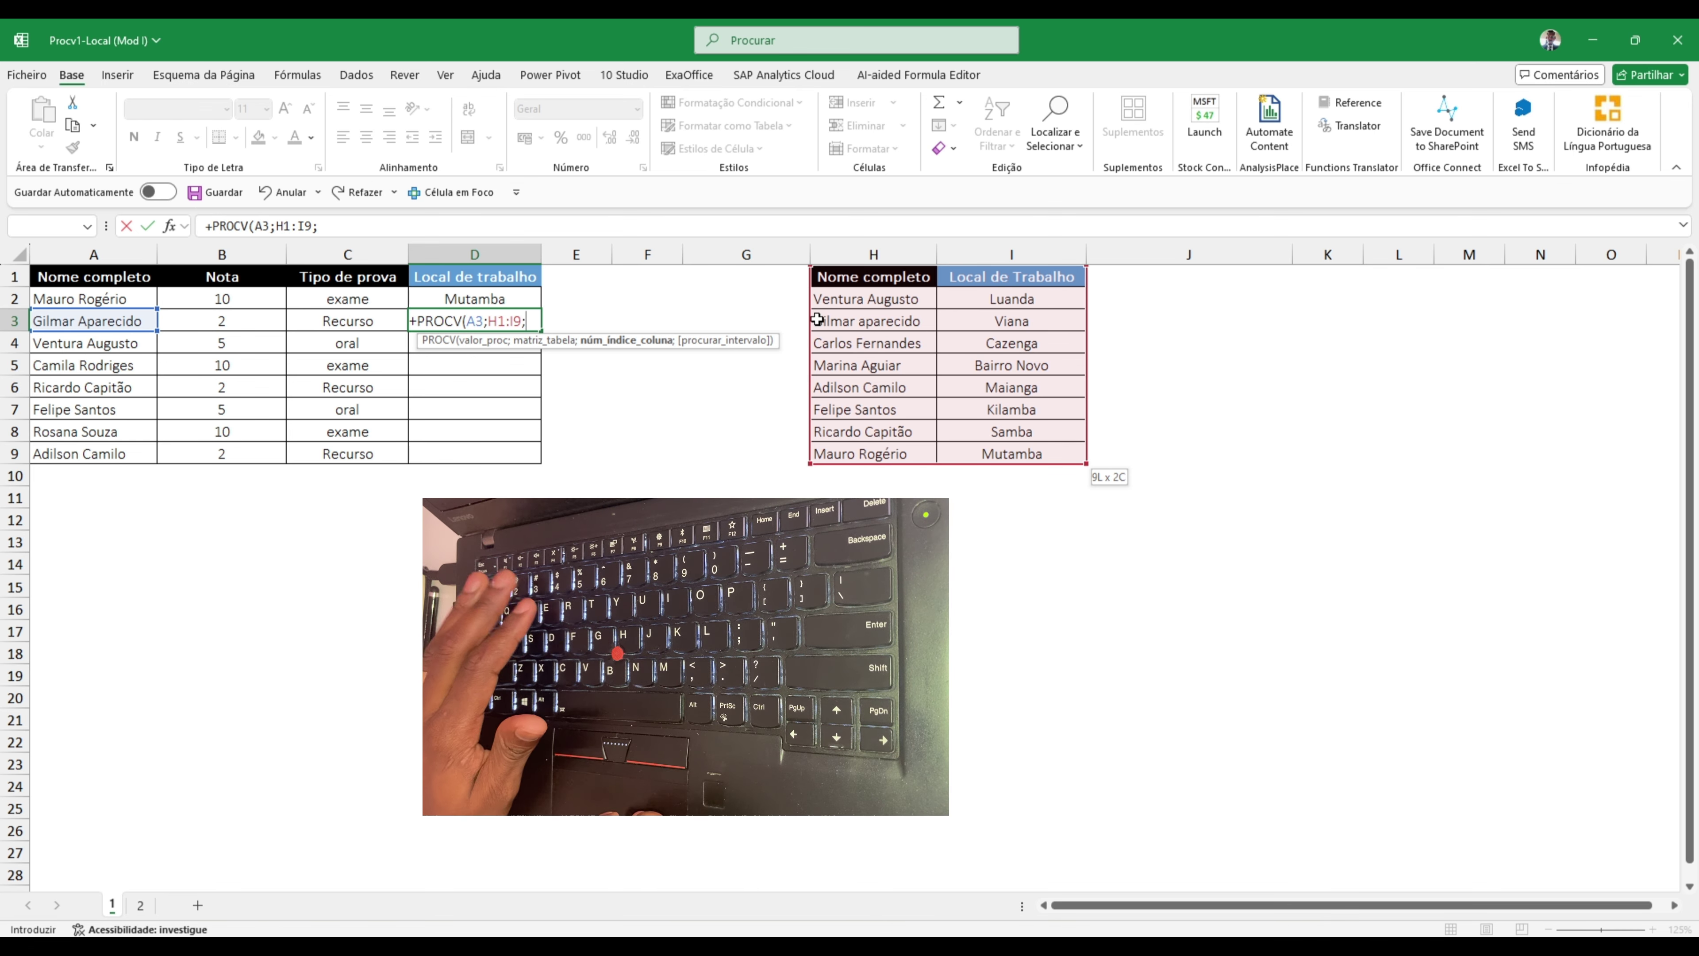
# - Complete the PROCV formula in D3 with column index 2 and 0 for exact match, and recheck its arguments
pyautogui.write('2;0')
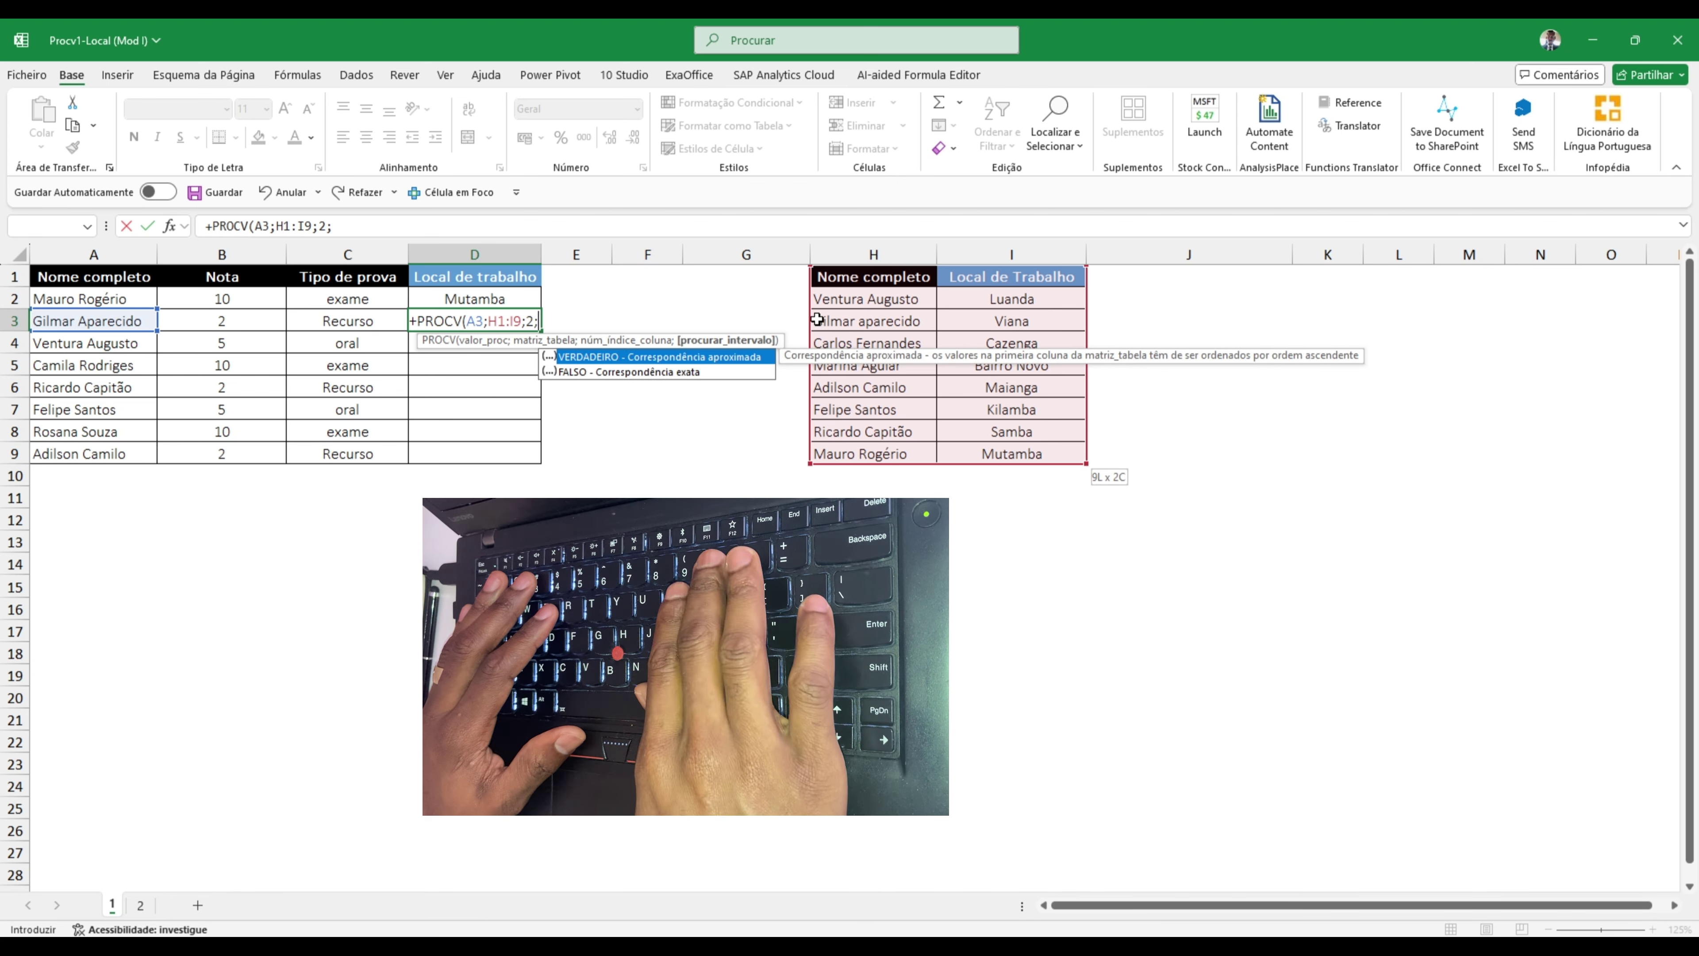
pyautogui.write(')')
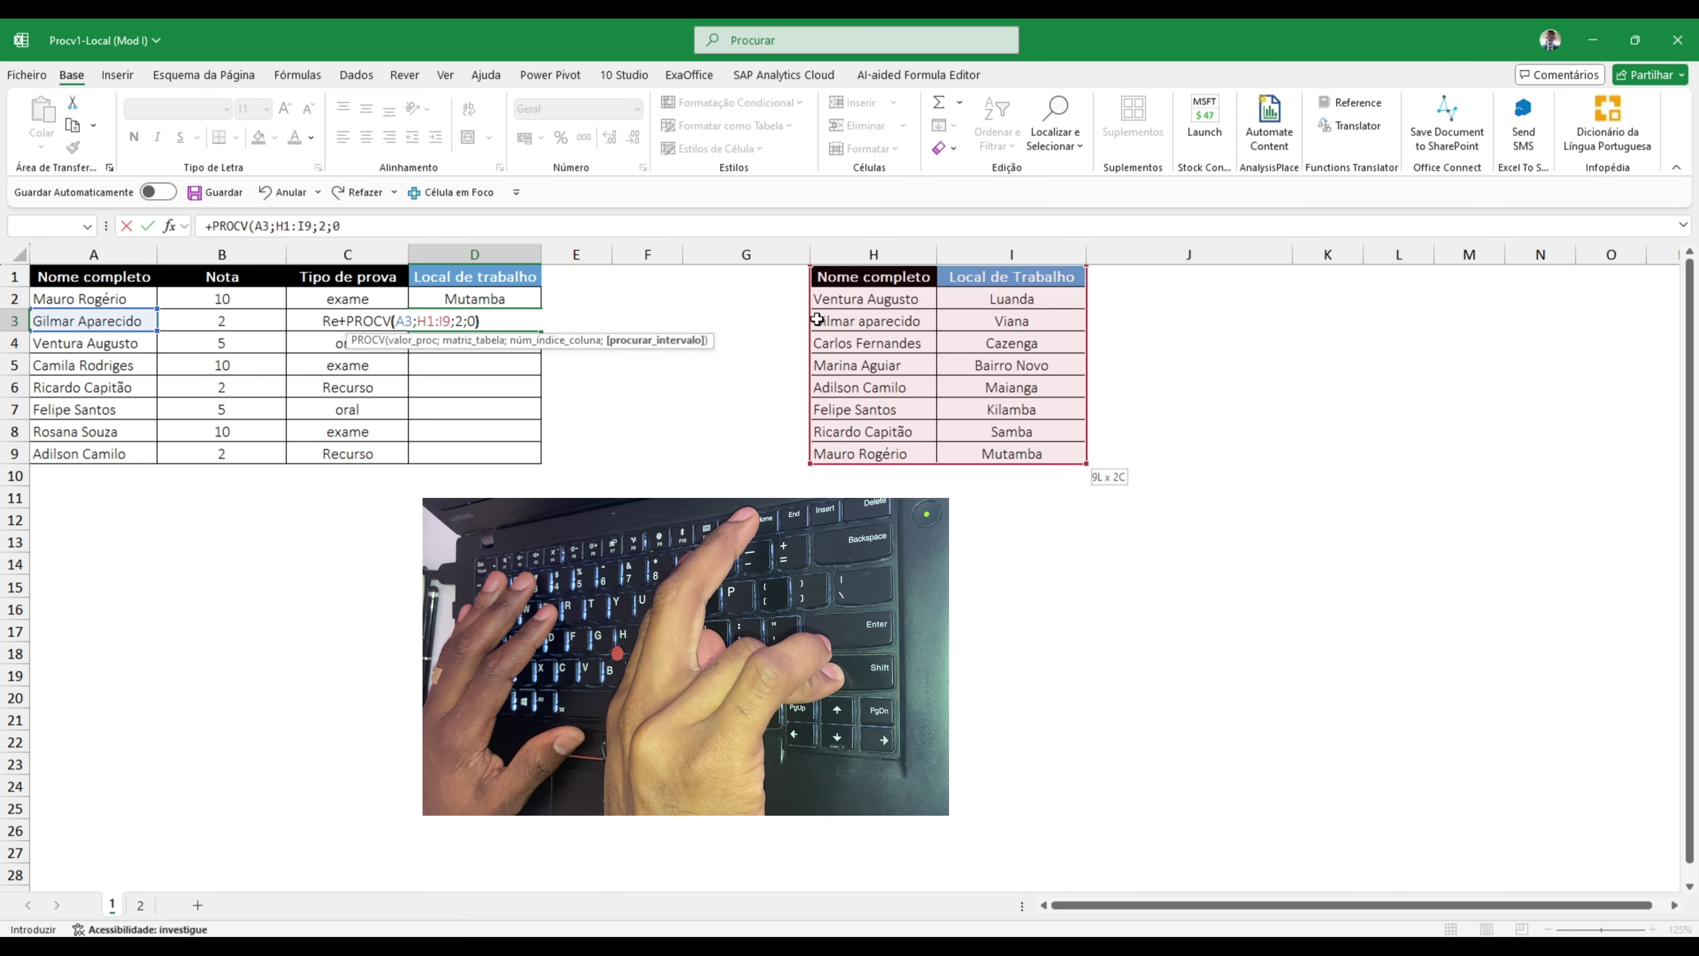
pyautogui.press('Return')
pyautogui.press('Up')
pyautogui.press('F2')
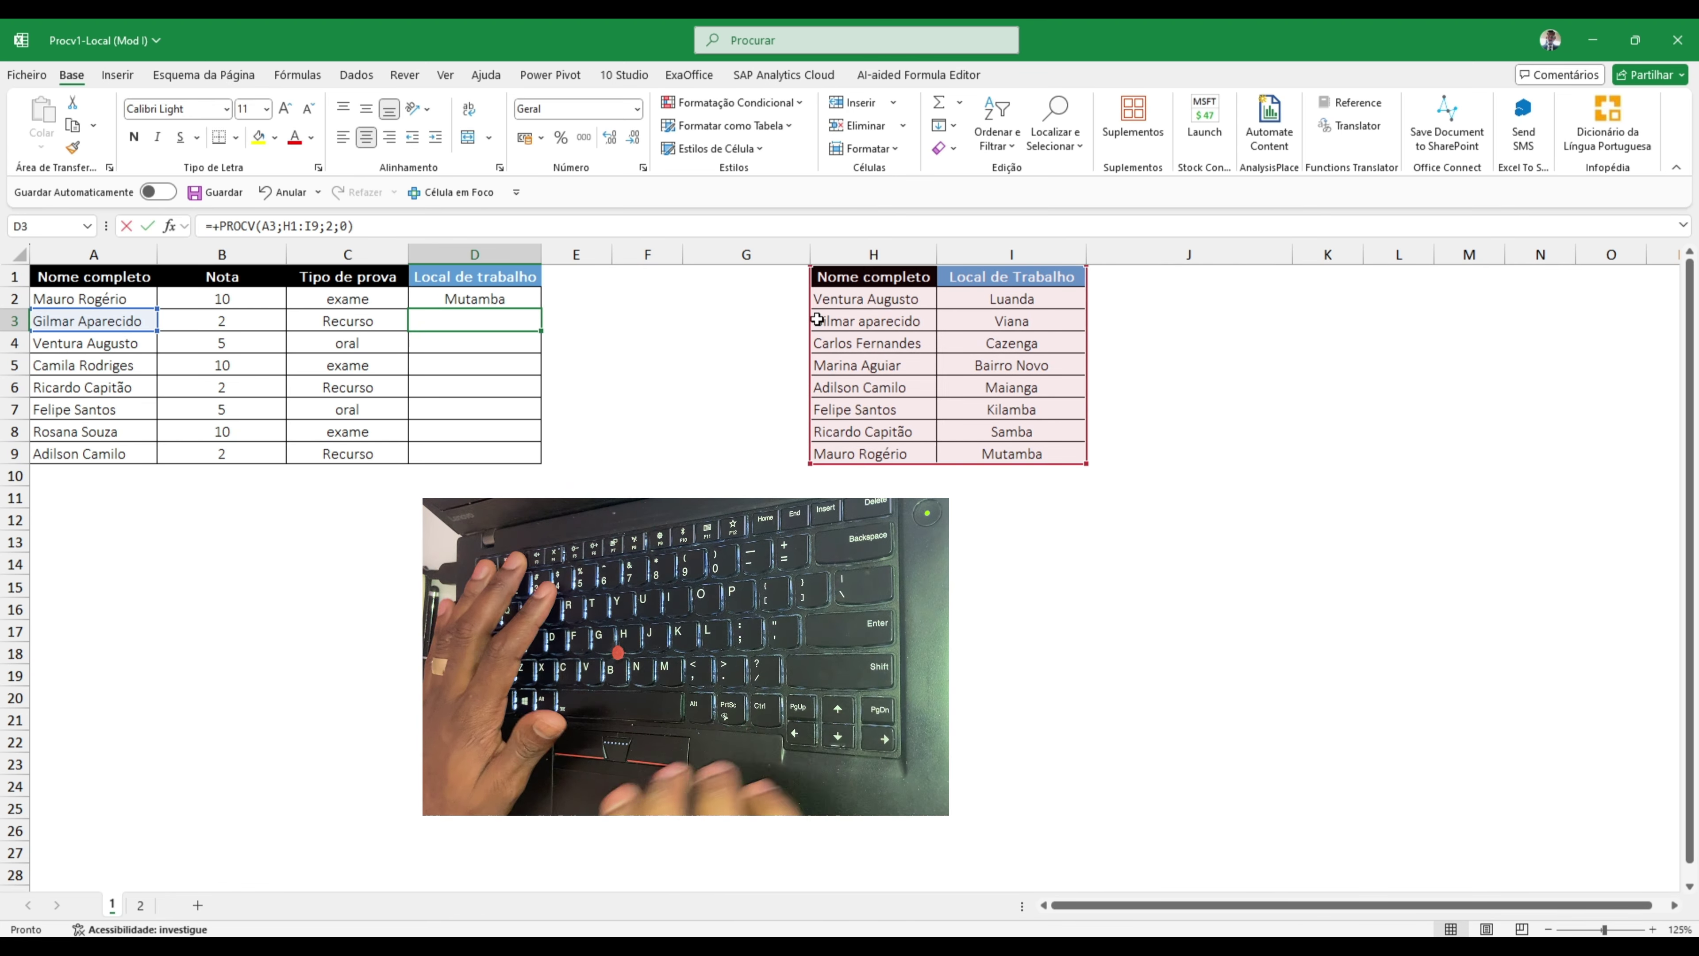
pyautogui.click(486, 318)
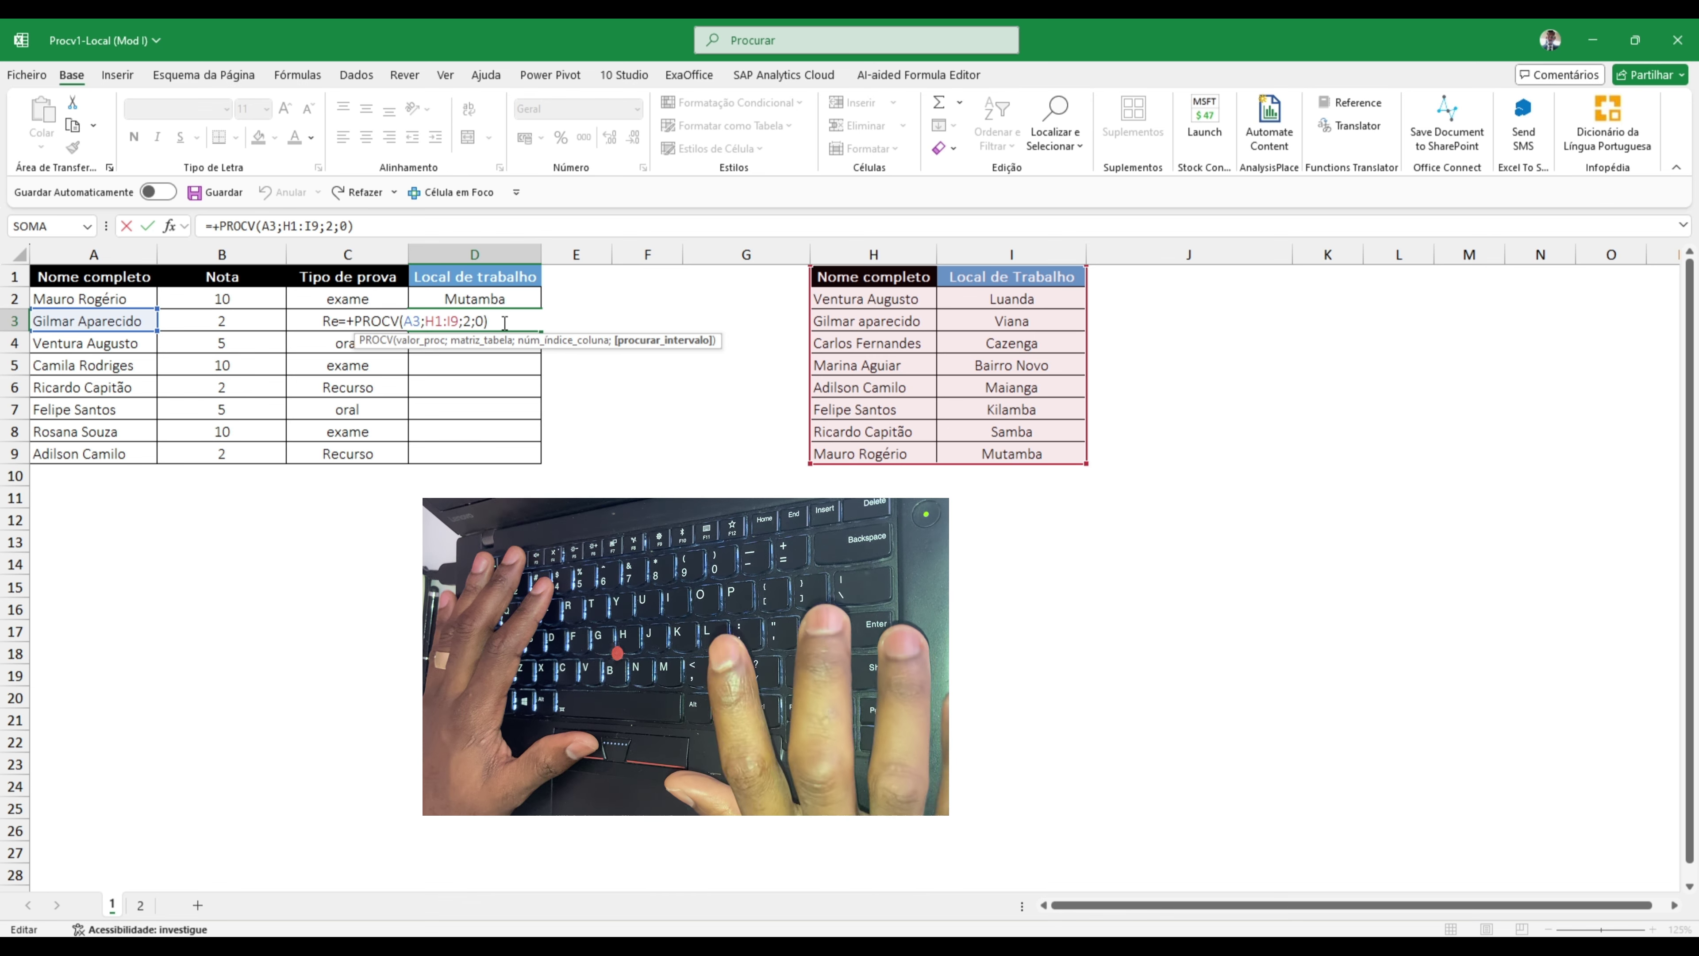
pyautogui.press('Return')
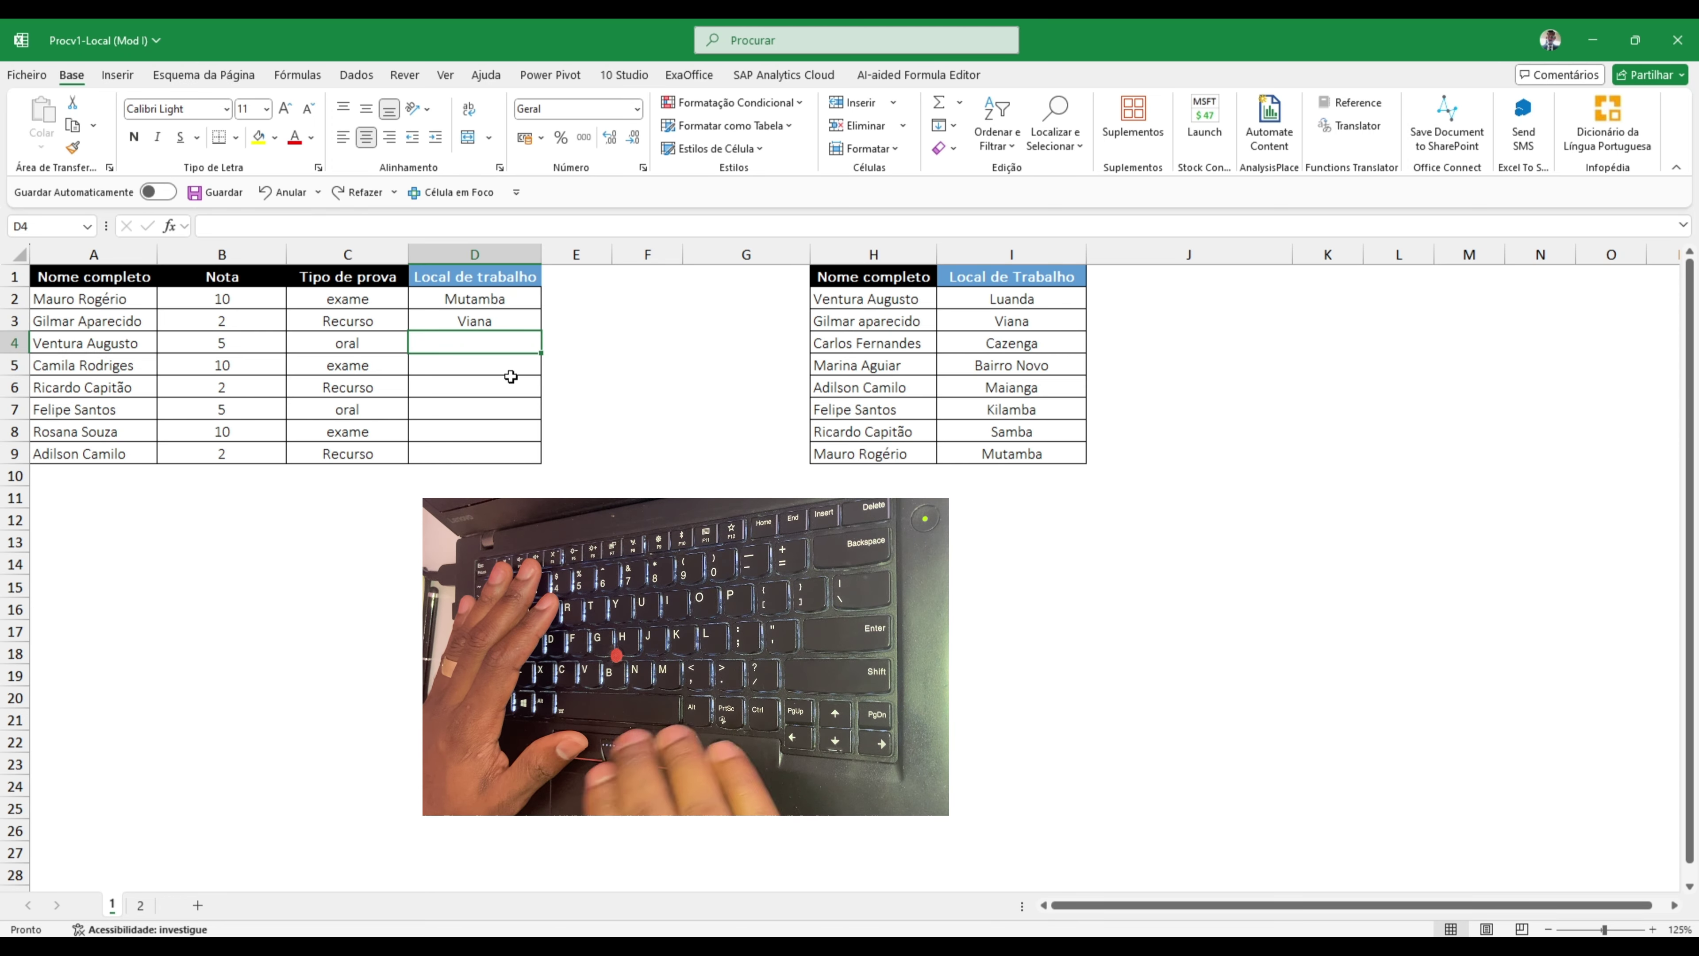
# - Clear the PROCV formula from D3 and review the A2 lookup value in D2's formula
pyautogui.press('Up')
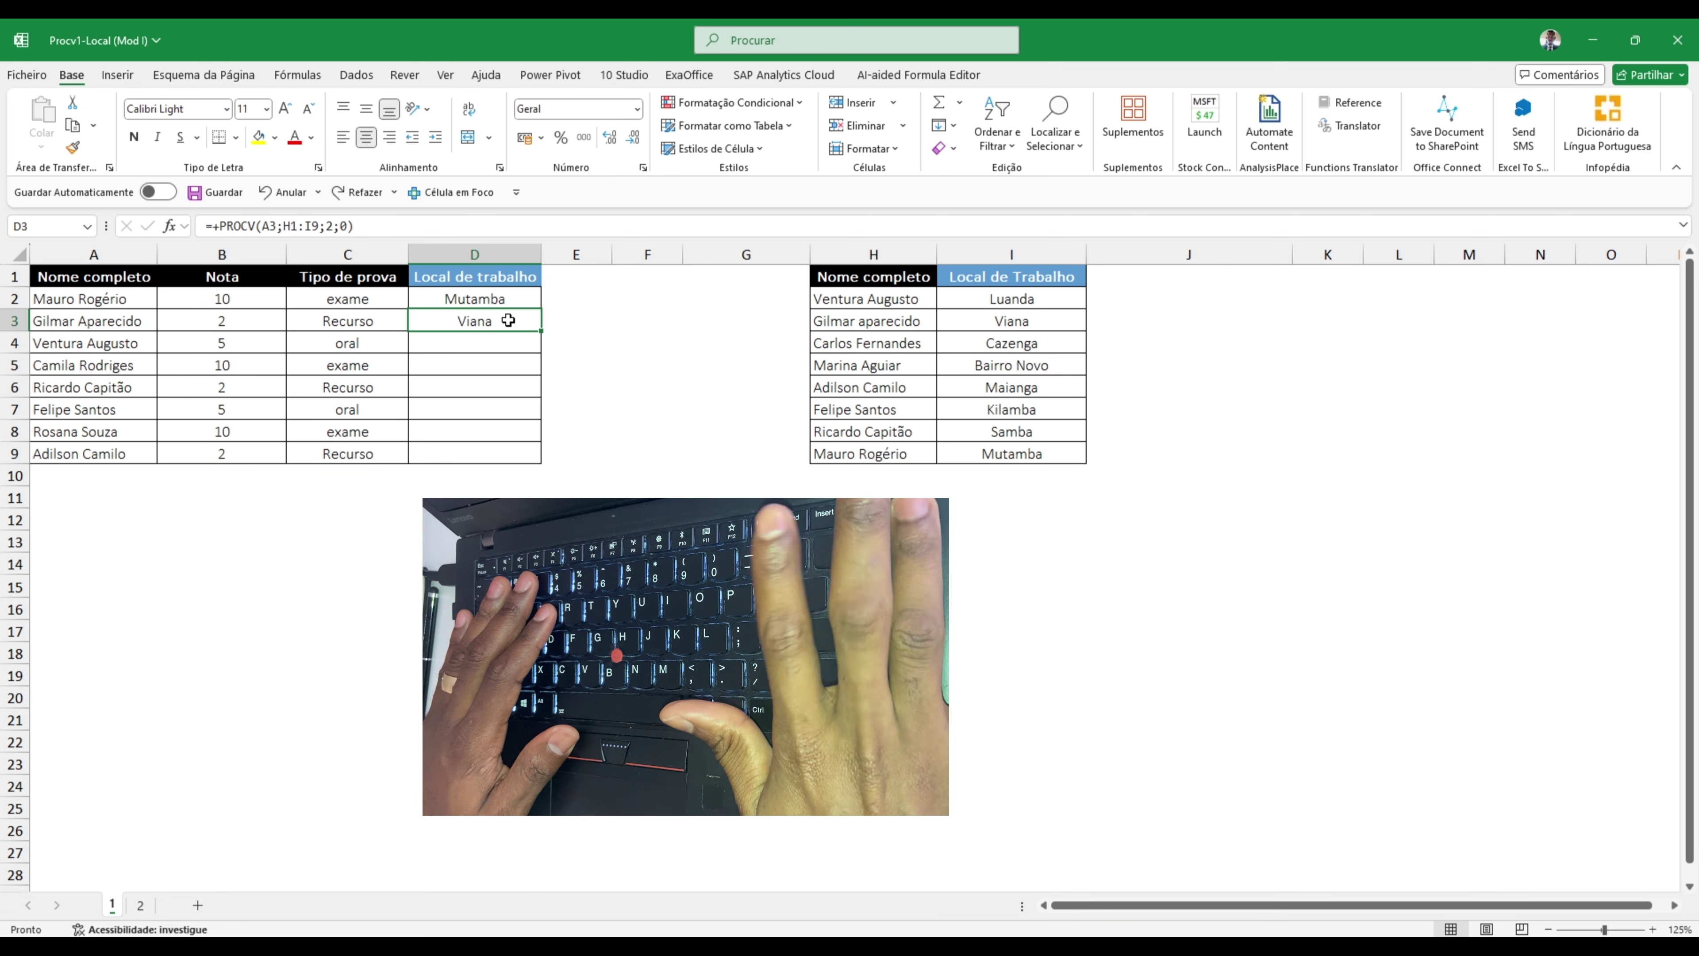
pyautogui.press('Delete')
pyautogui.click(490, 296)
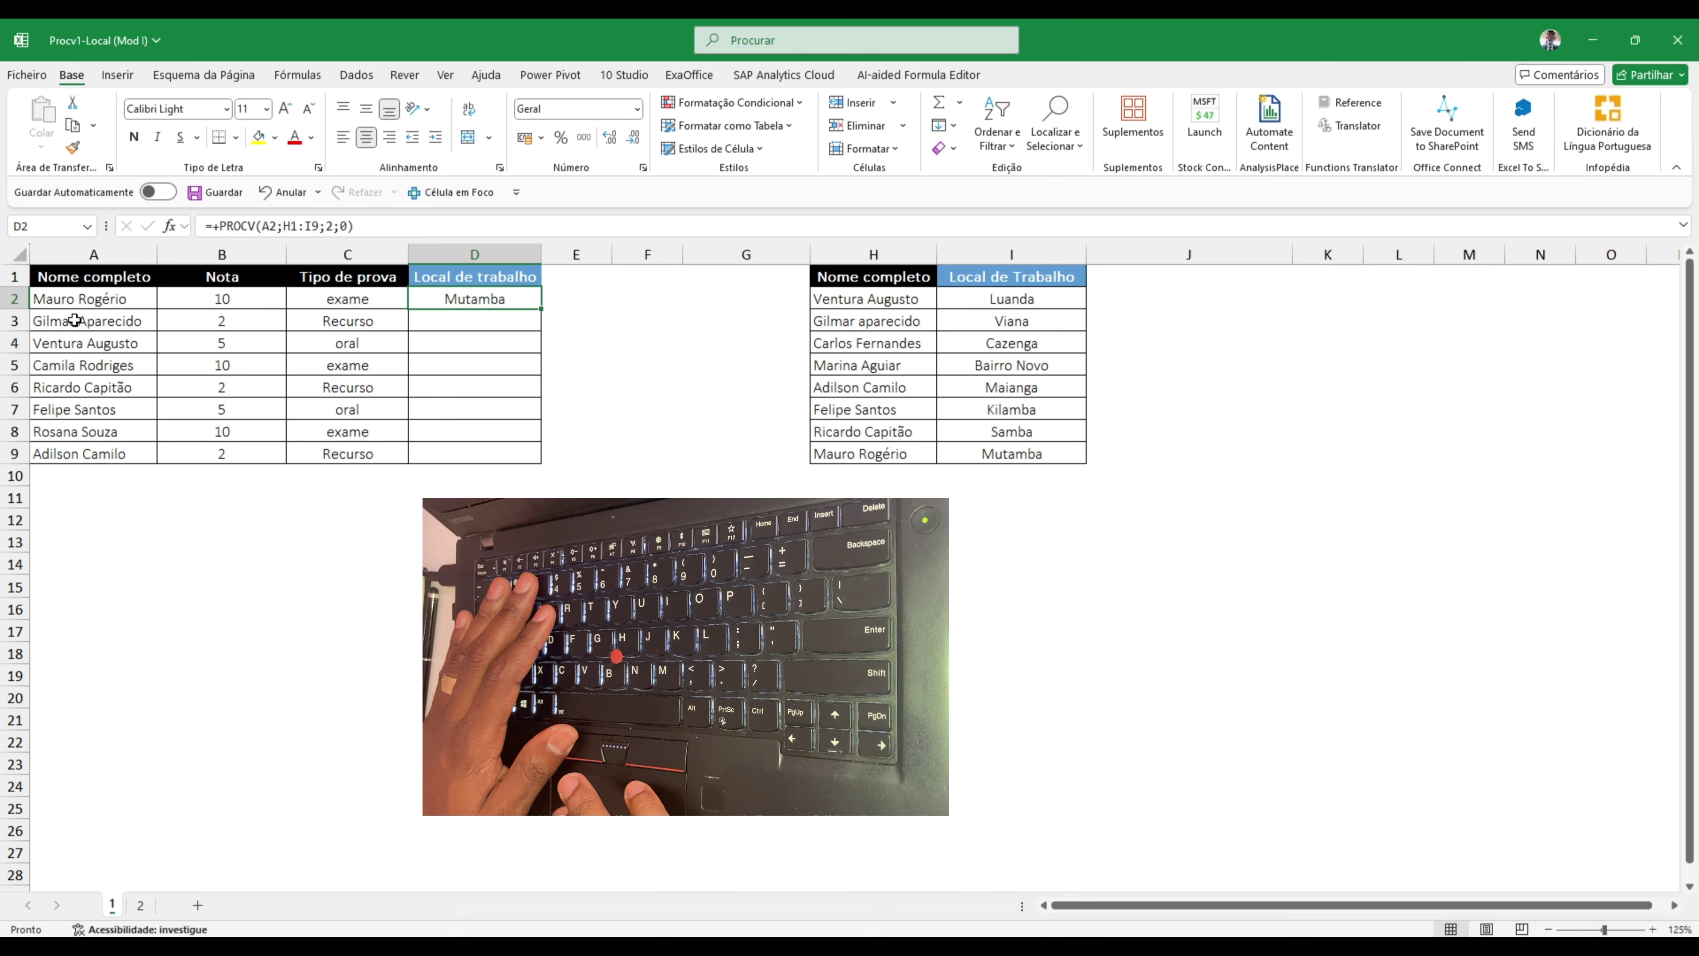
pyautogui.doubleClick(514, 299)
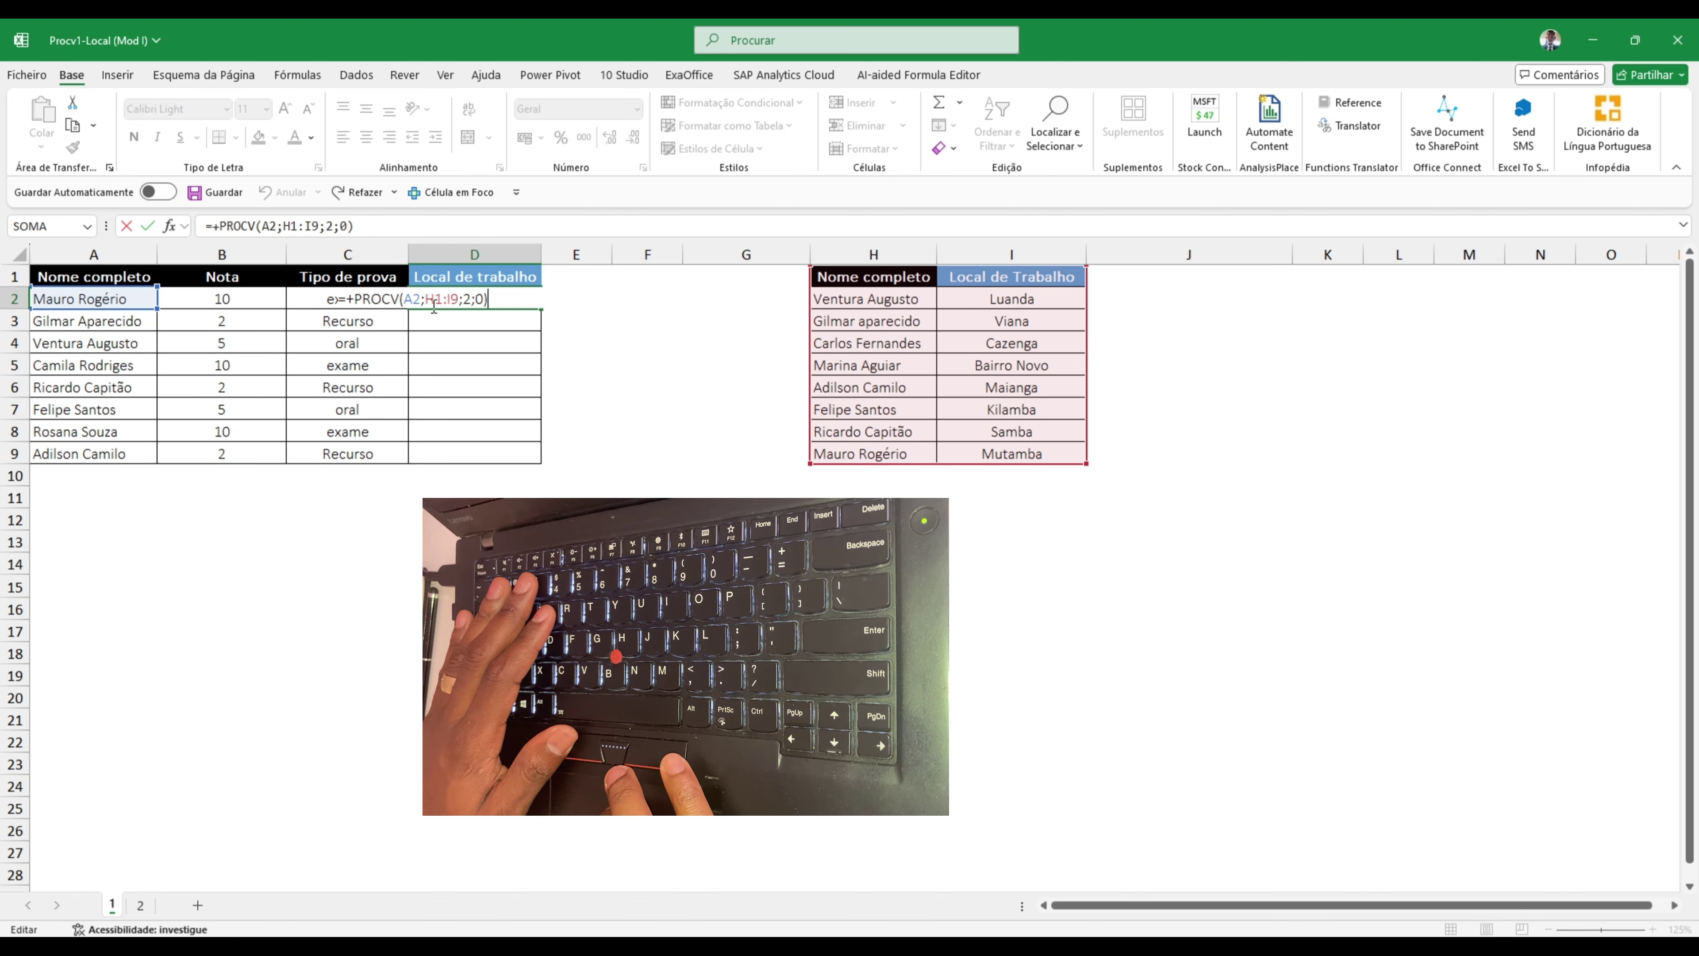
pyautogui.click(406, 297)
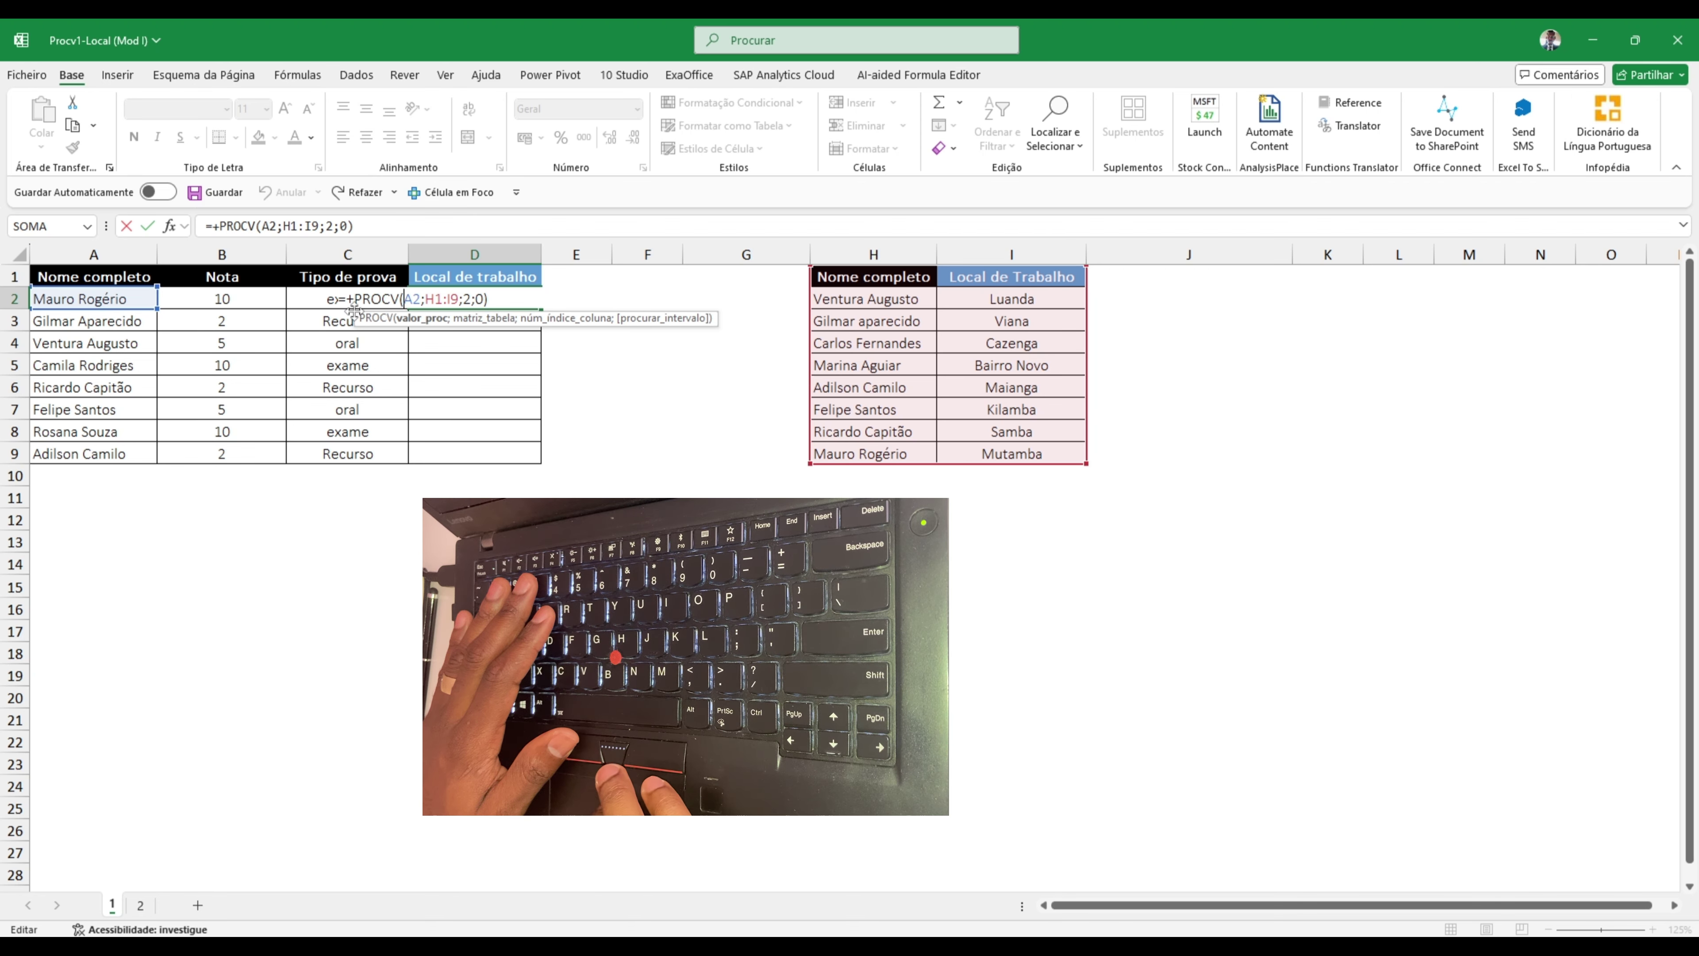
pyautogui.click(426, 320)
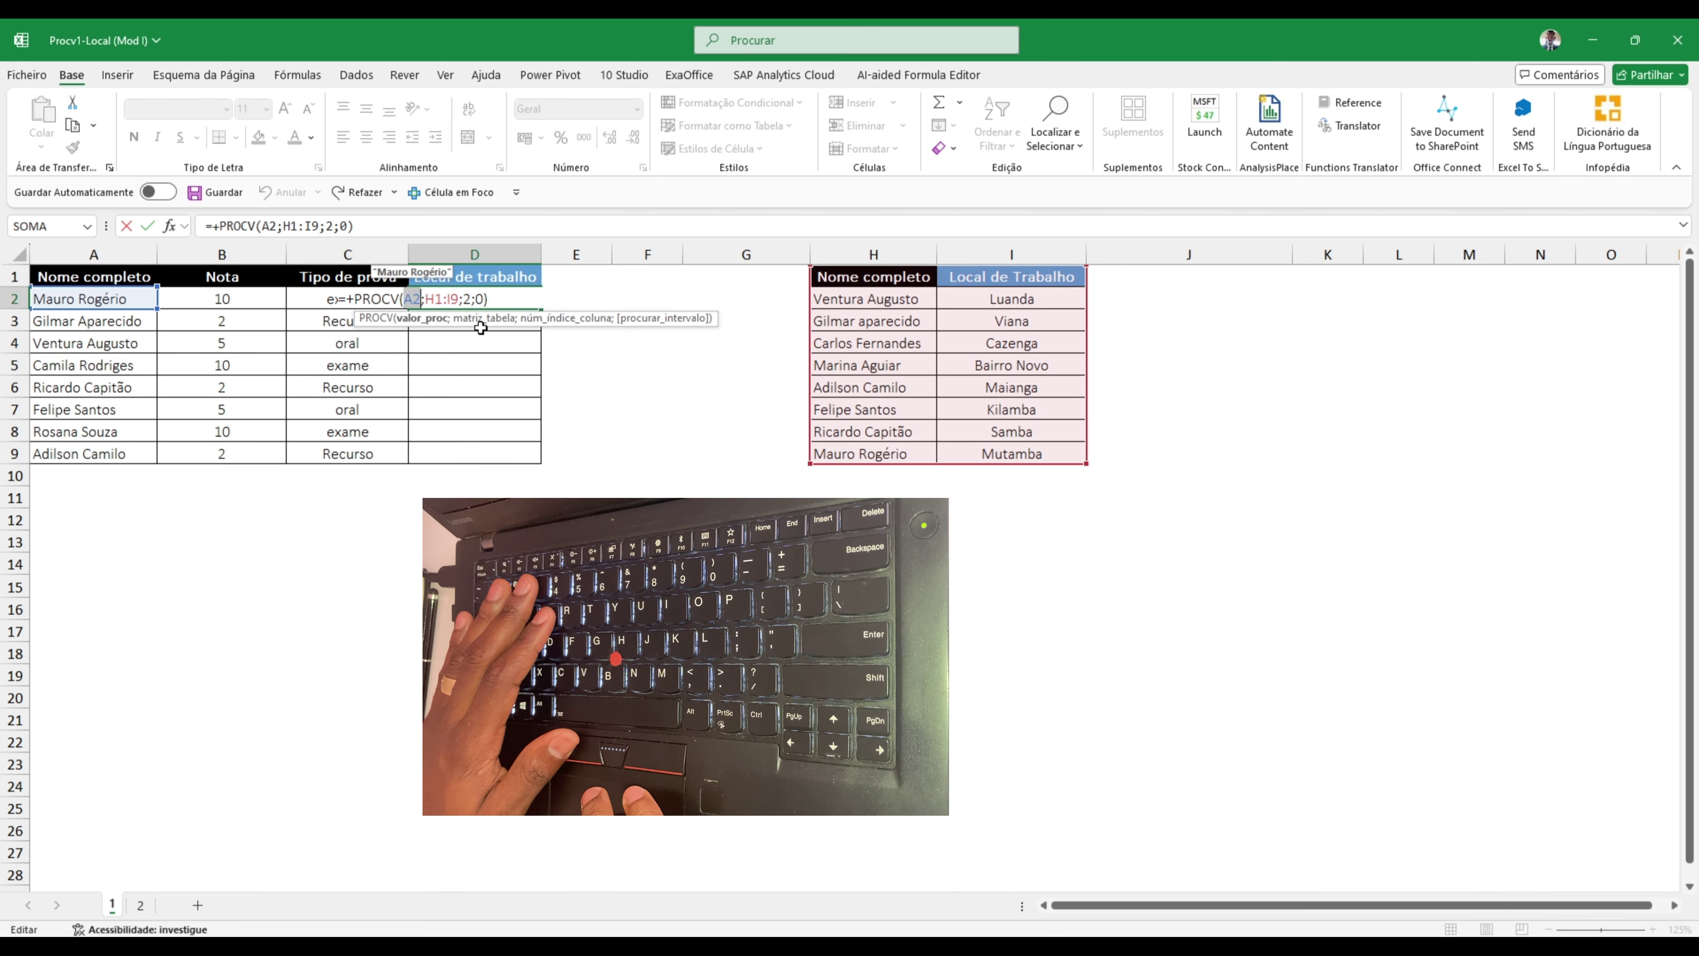
pyautogui.hotkey('ctrl', 'Return')
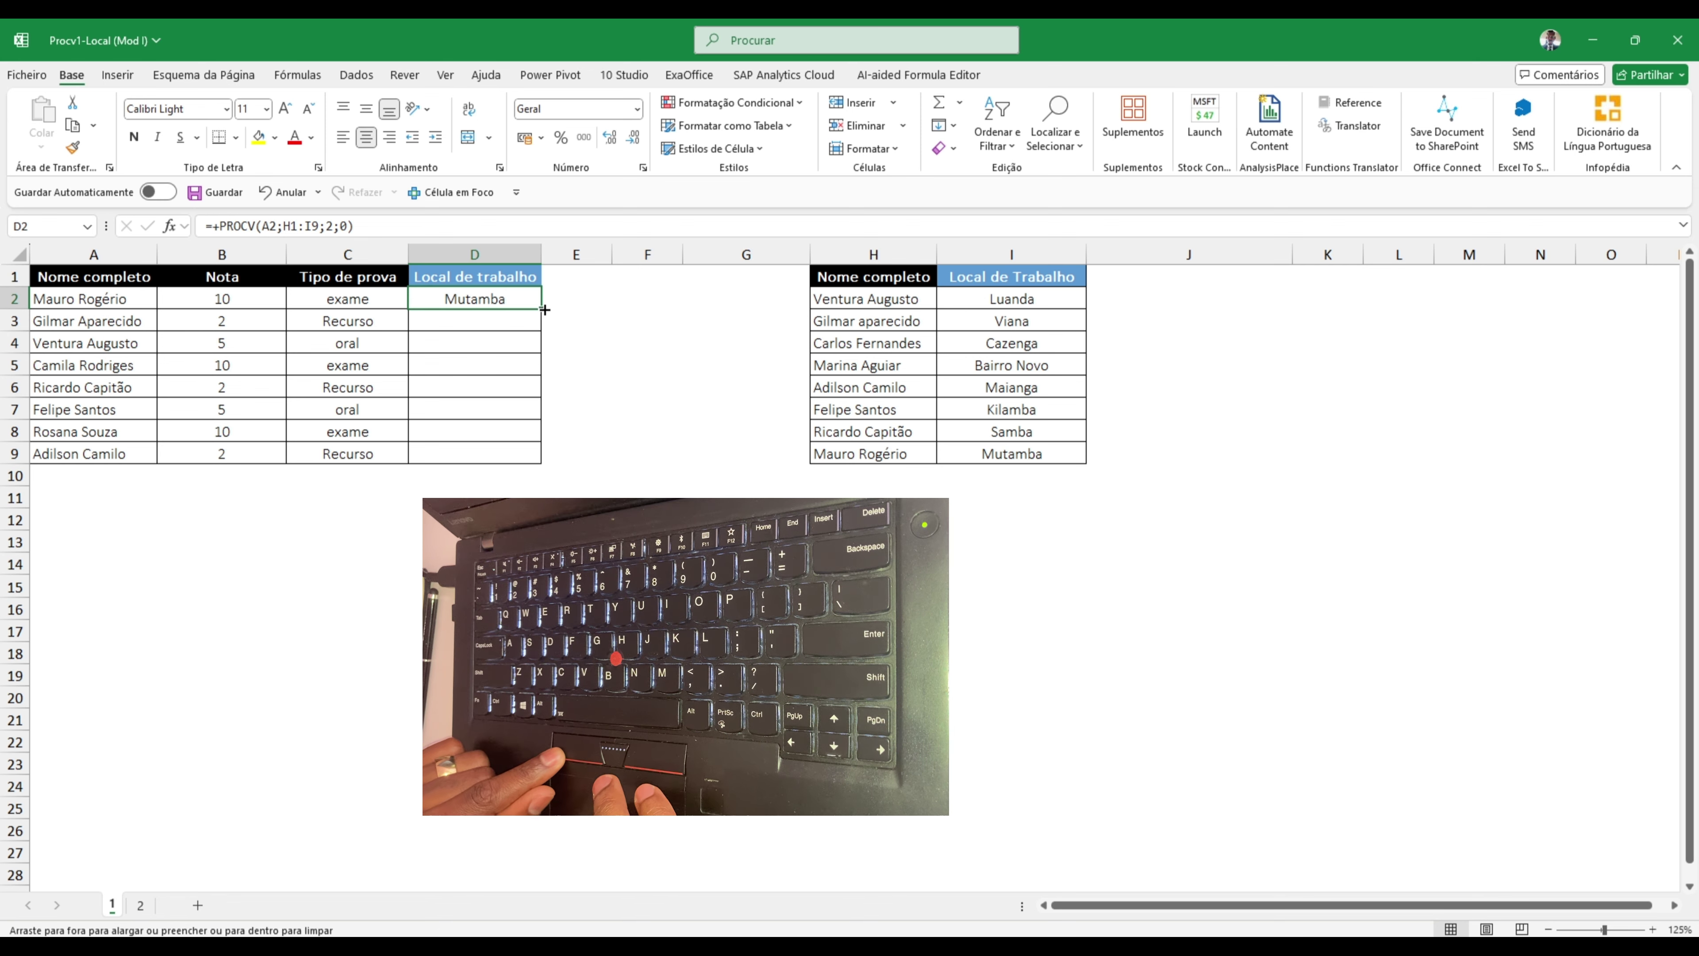
# - Copy the PROCV formula from D2 down to D3 and D4, checking D3's table range along the way
pyautogui.moveTo(544, 310); pyautogui.dragTo(545, 334)
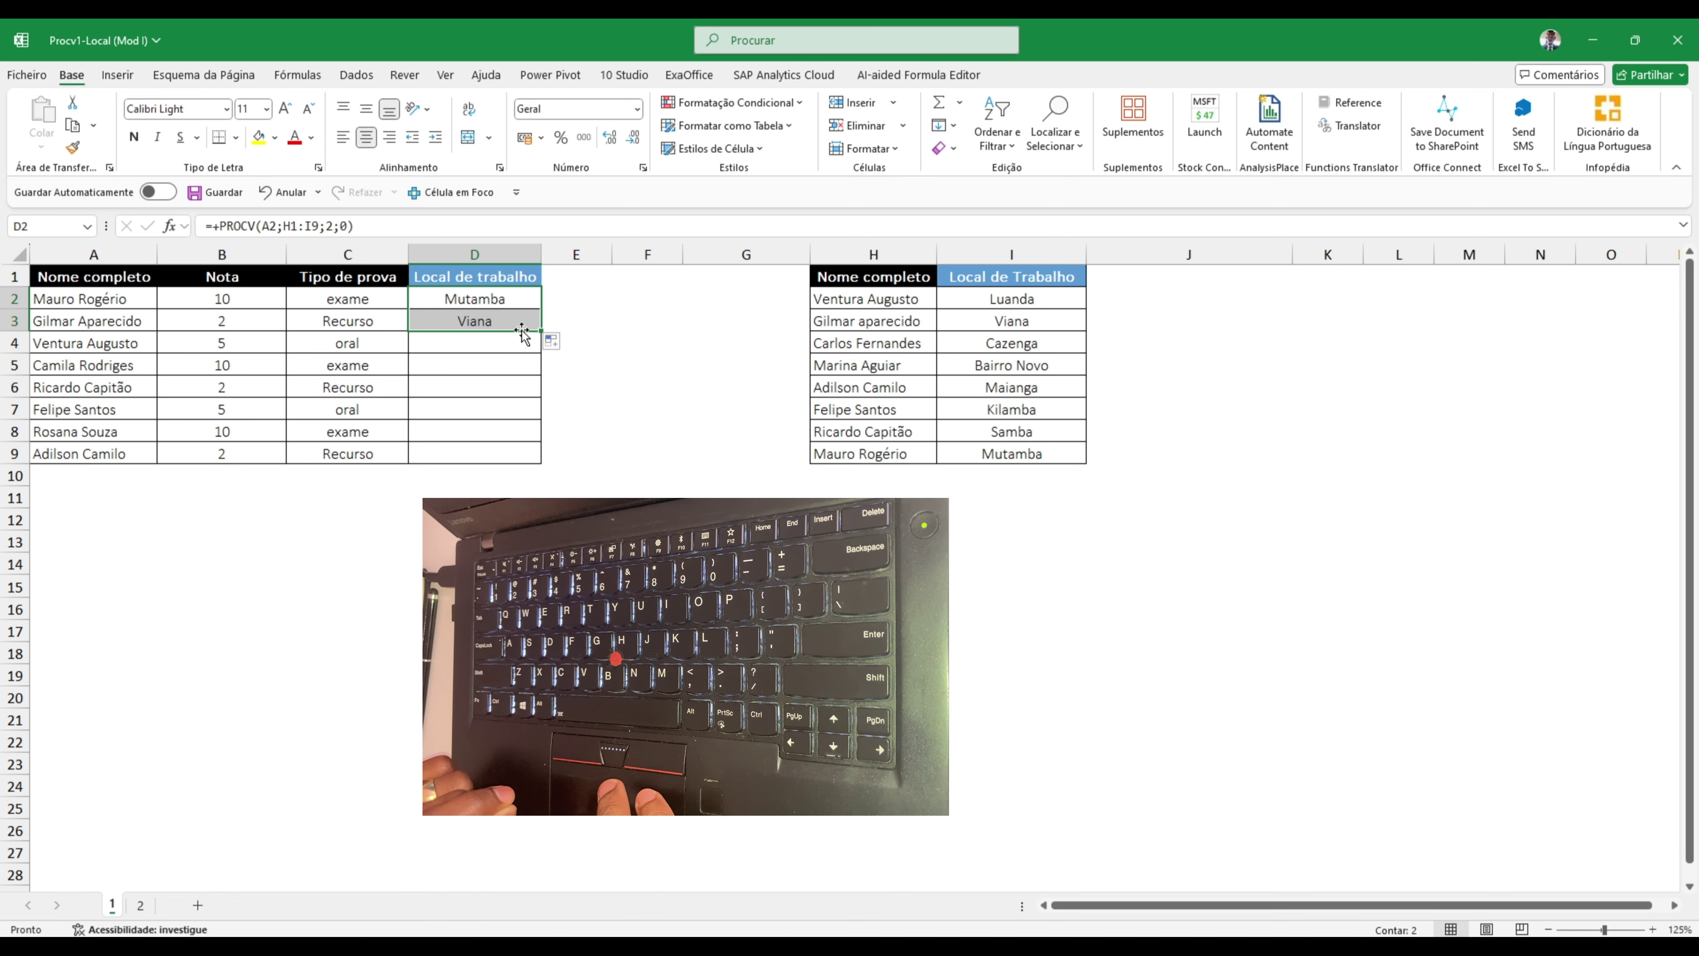
pyautogui.doubleClick(492, 320)
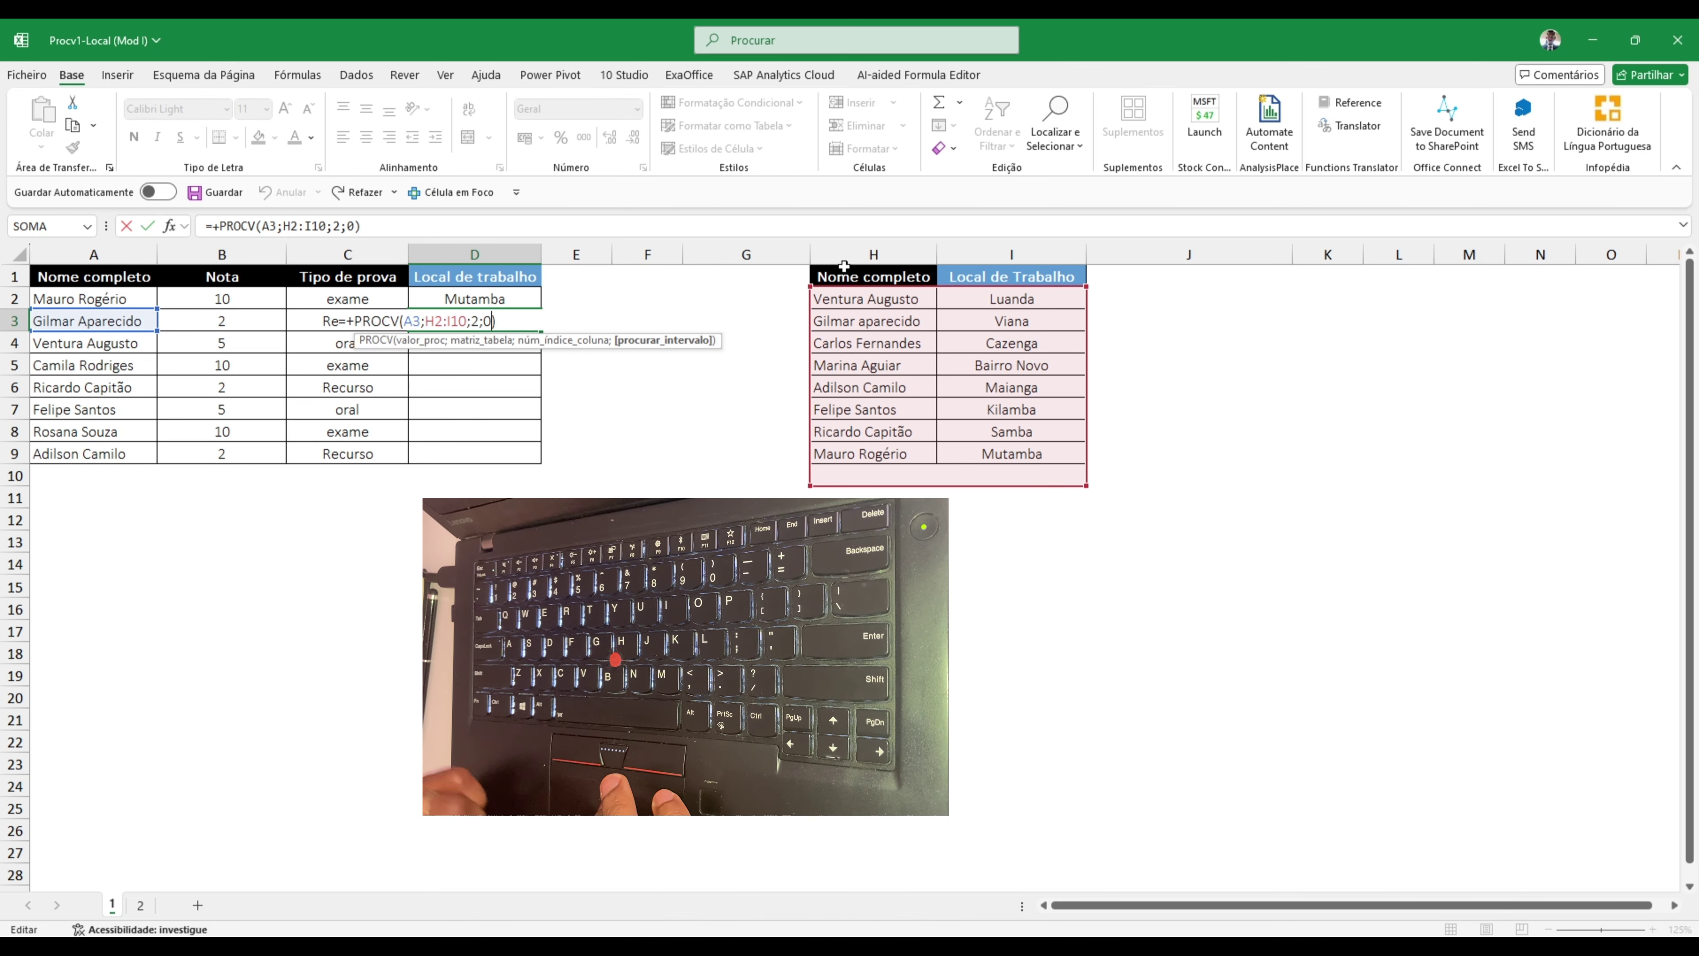
pyautogui.hotkey('ctrl', 'Return')
pyautogui.moveTo(543, 332); pyautogui.dragTo(491, 343)
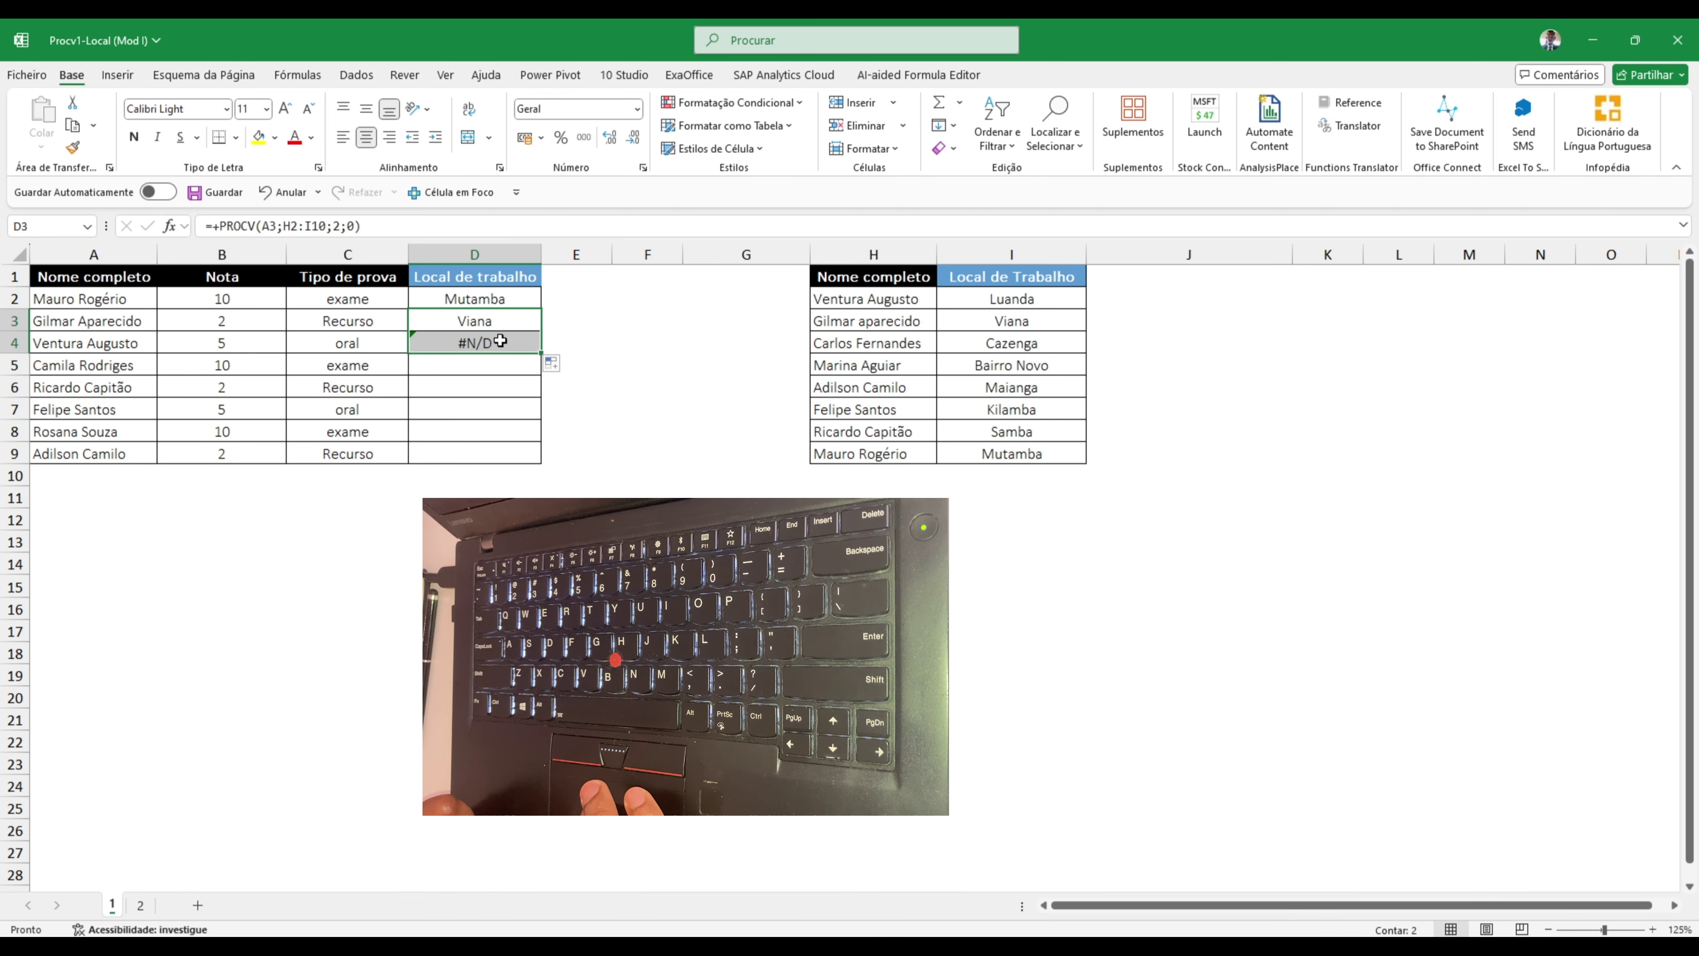
# - Inspect the table range in D4's PROCV formula, and clear the copied formulas from D3 and D4
pyautogui.click(501, 341)
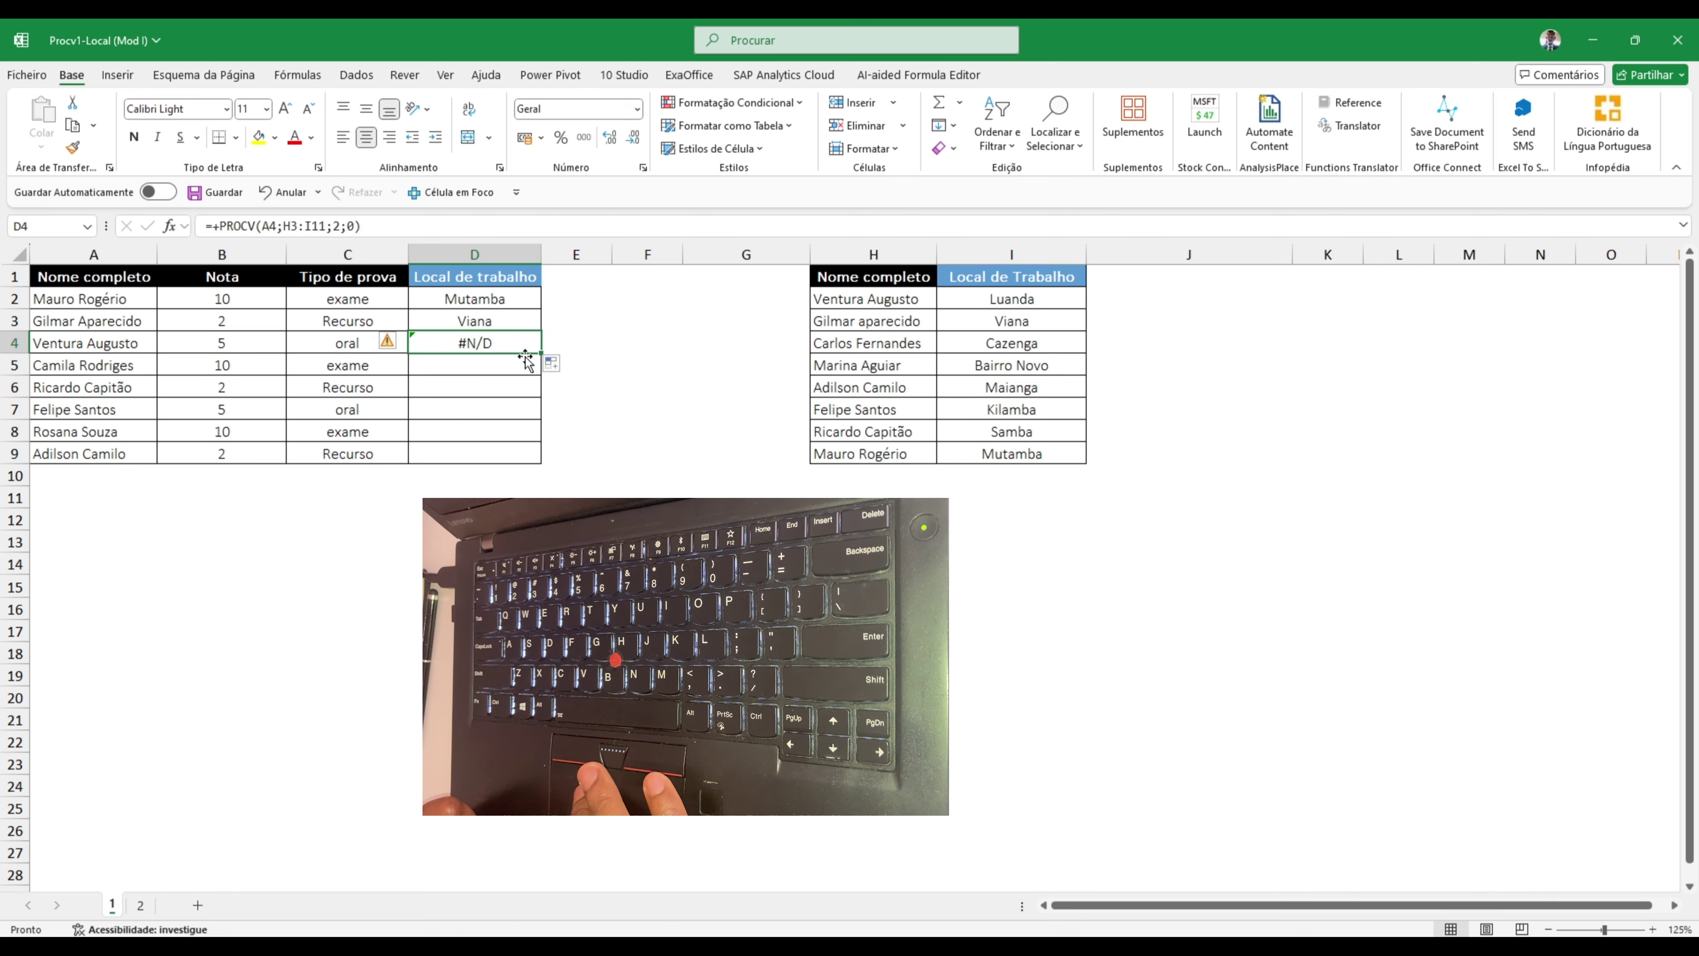
pyautogui.doubleClick(515, 343)
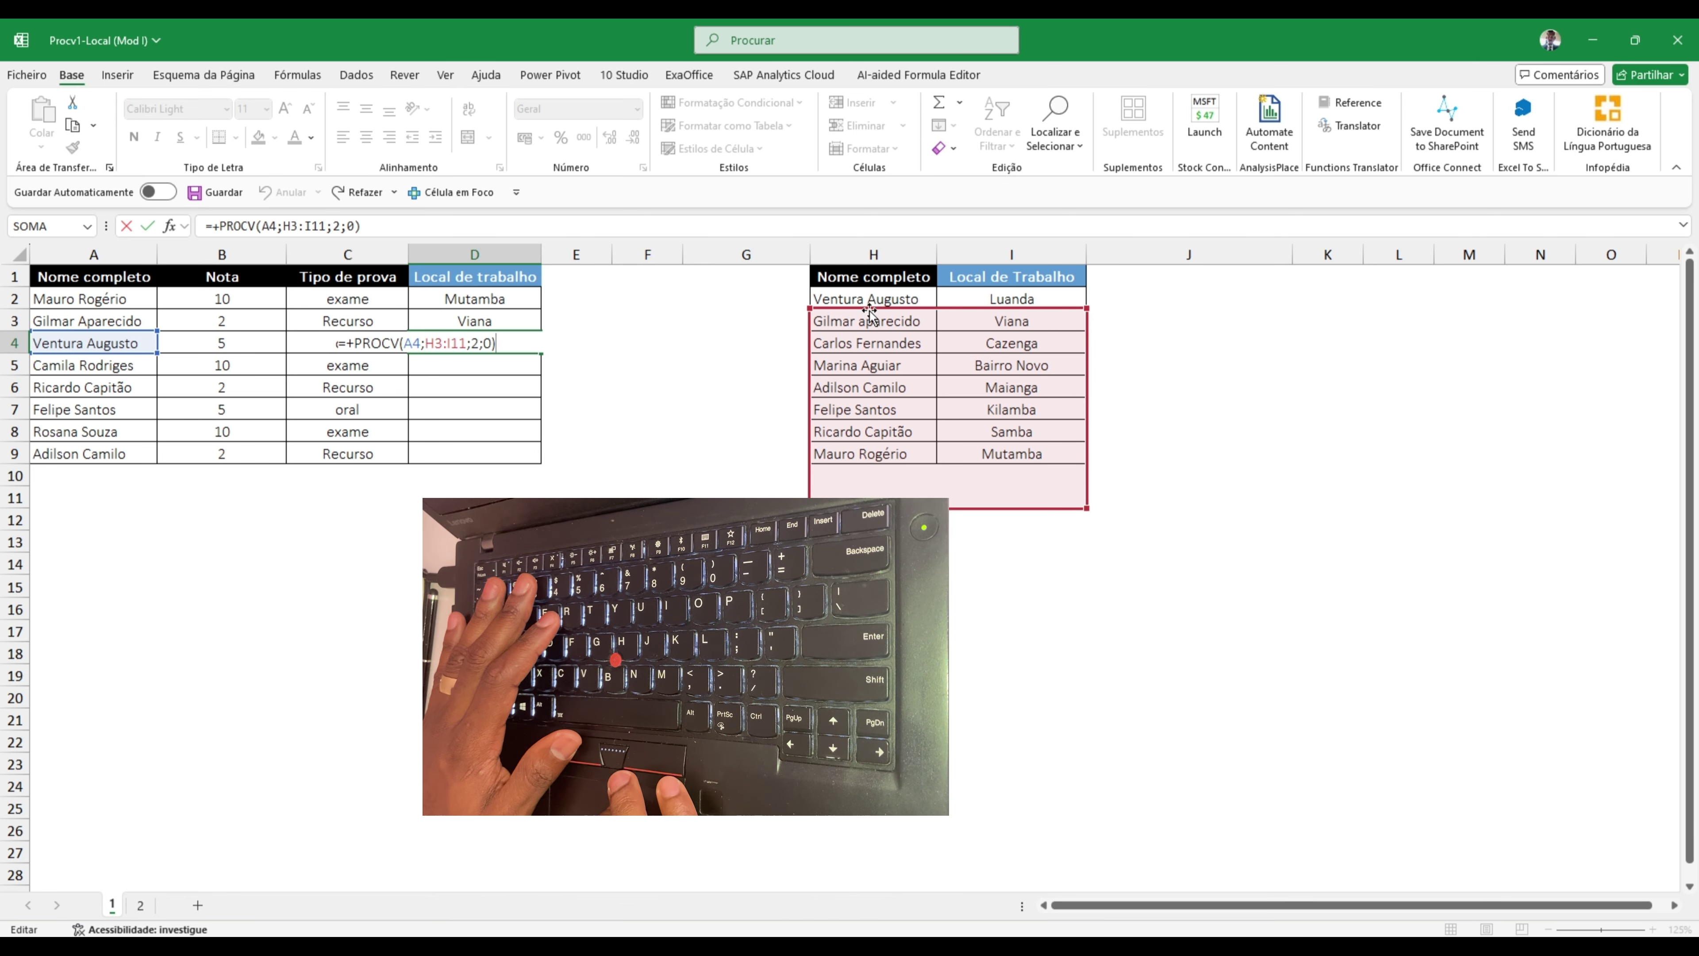
pyautogui.hotkey('ctrl', 'Return')
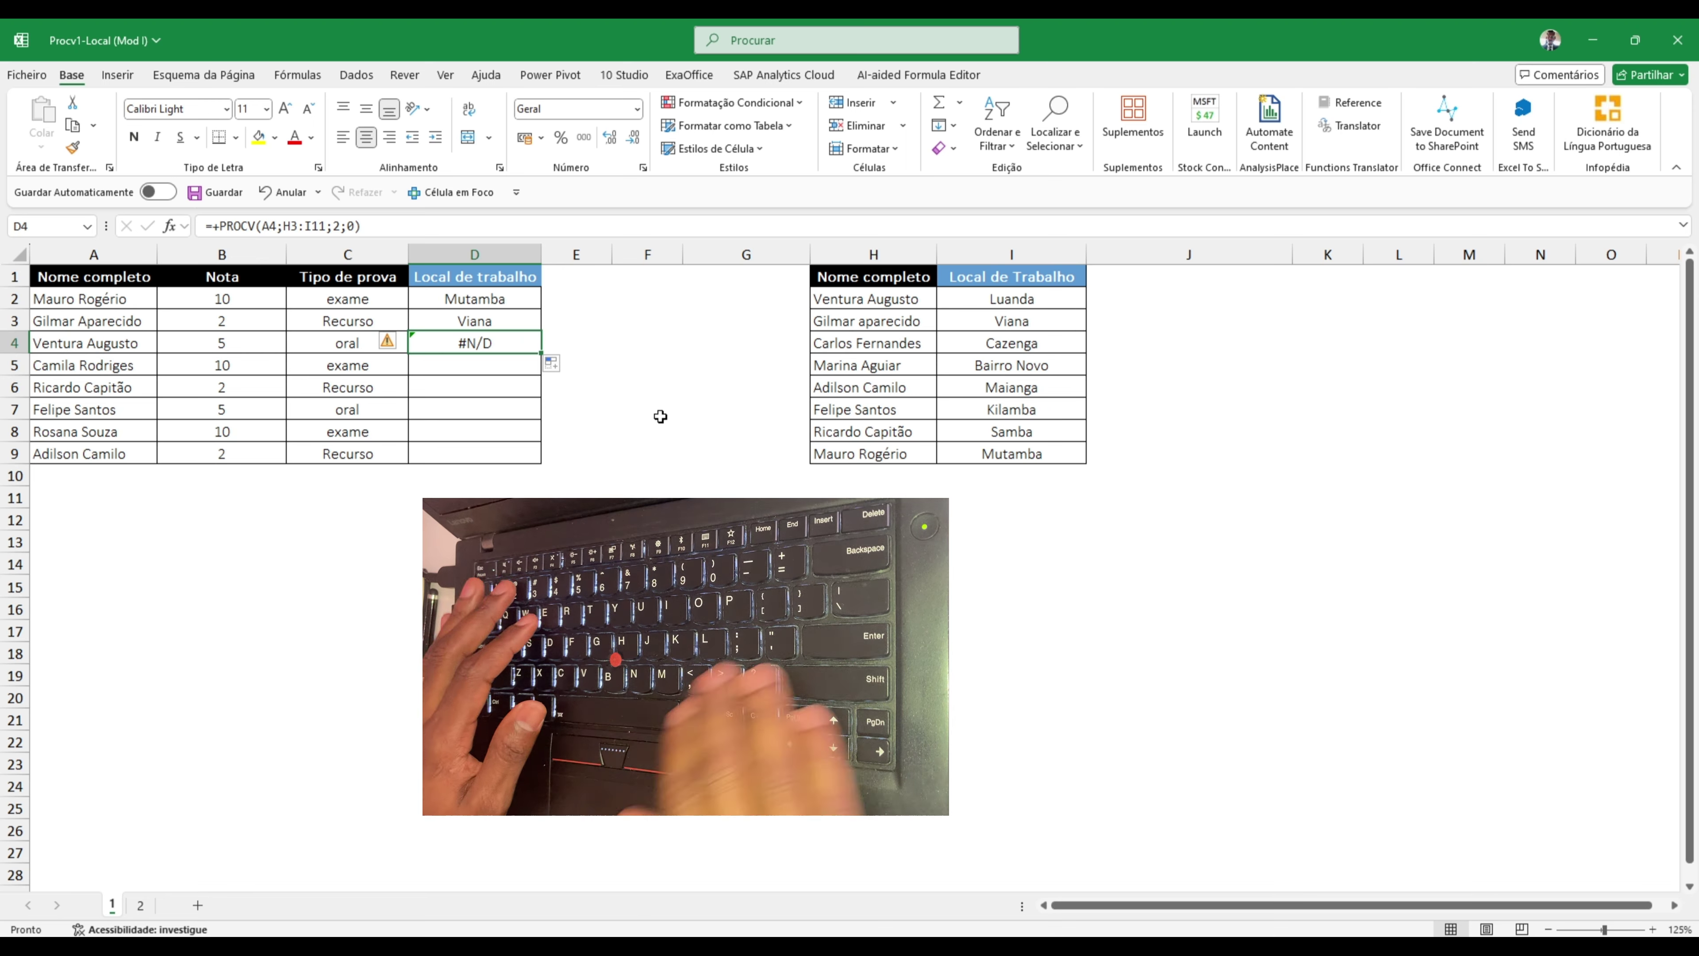
pyautogui.click(482, 320)
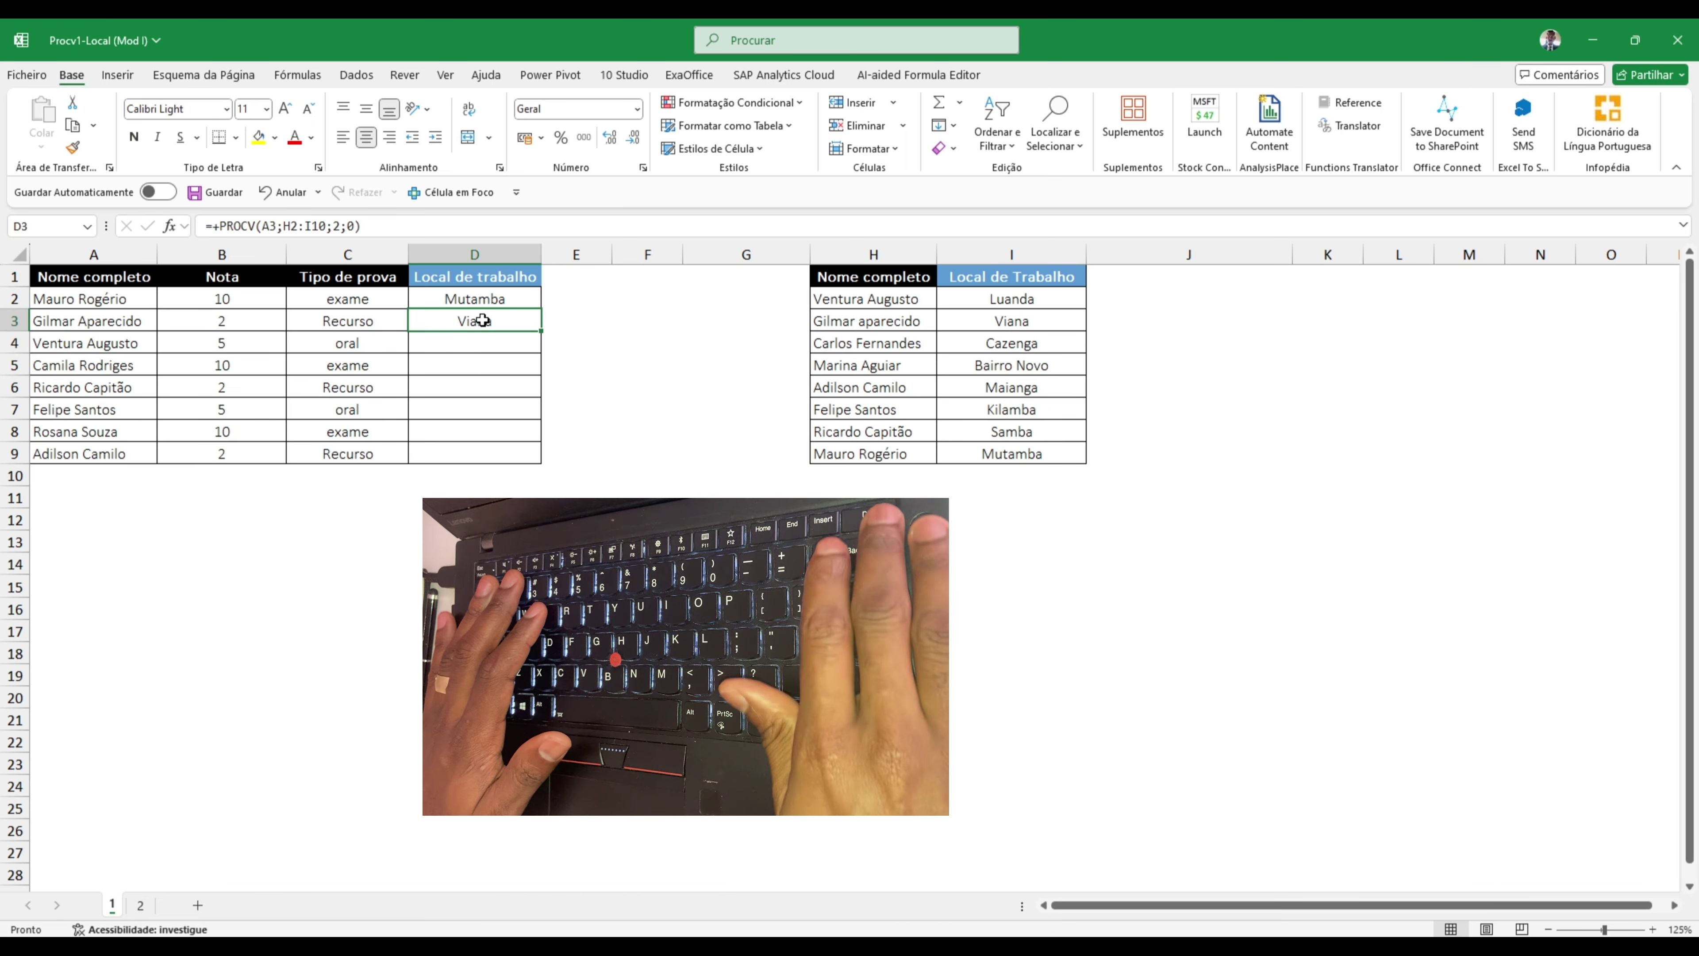
pyautogui.press('Delete')
# - Open the PROCV formula in D2 for editing and review its A2 lookup value and H1:I9 table range
pyautogui.doubleClick(476, 298)
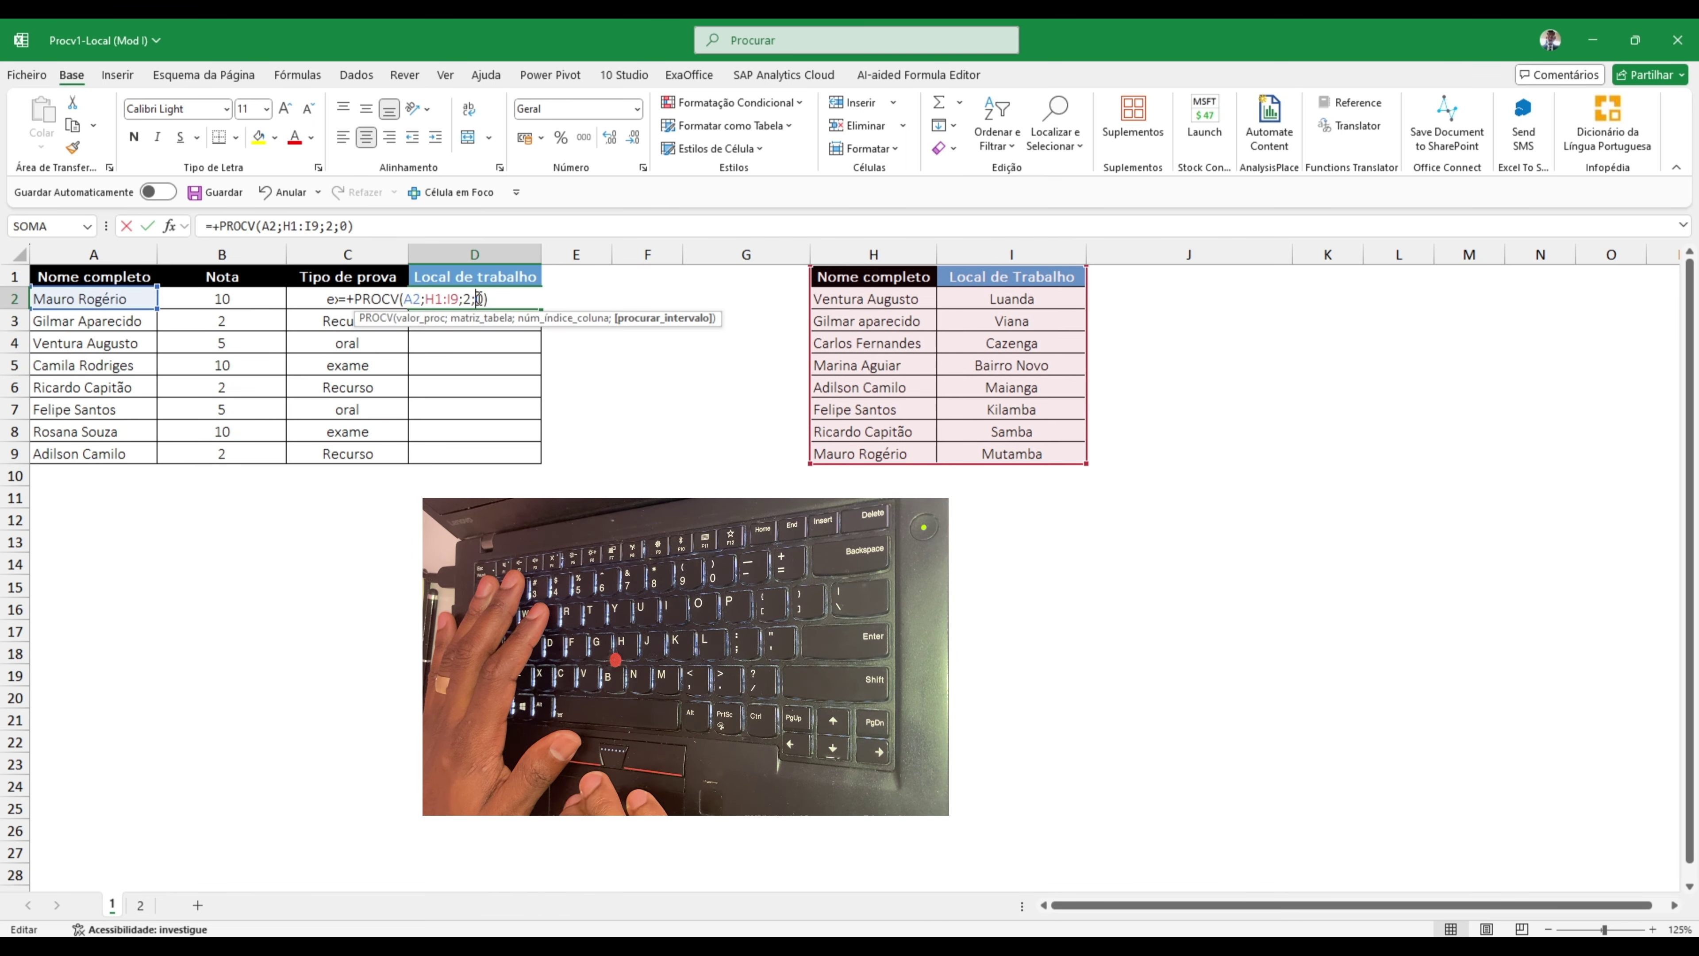
pyautogui.click(416, 298)
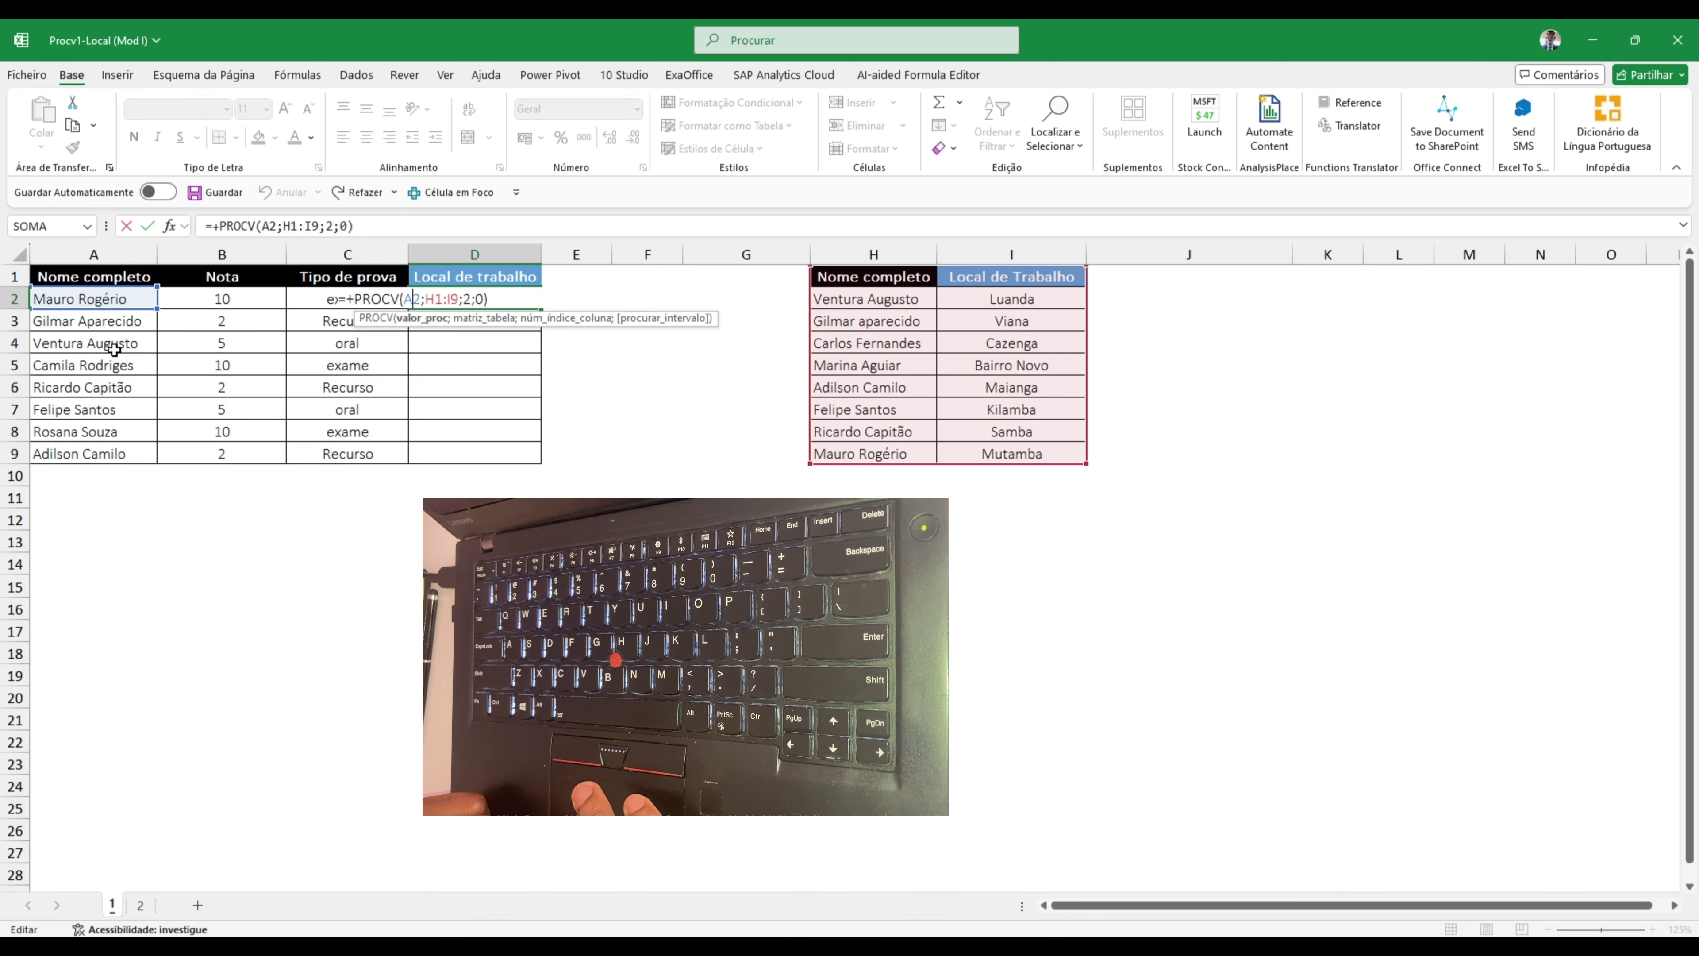
pyautogui.click(440, 299)
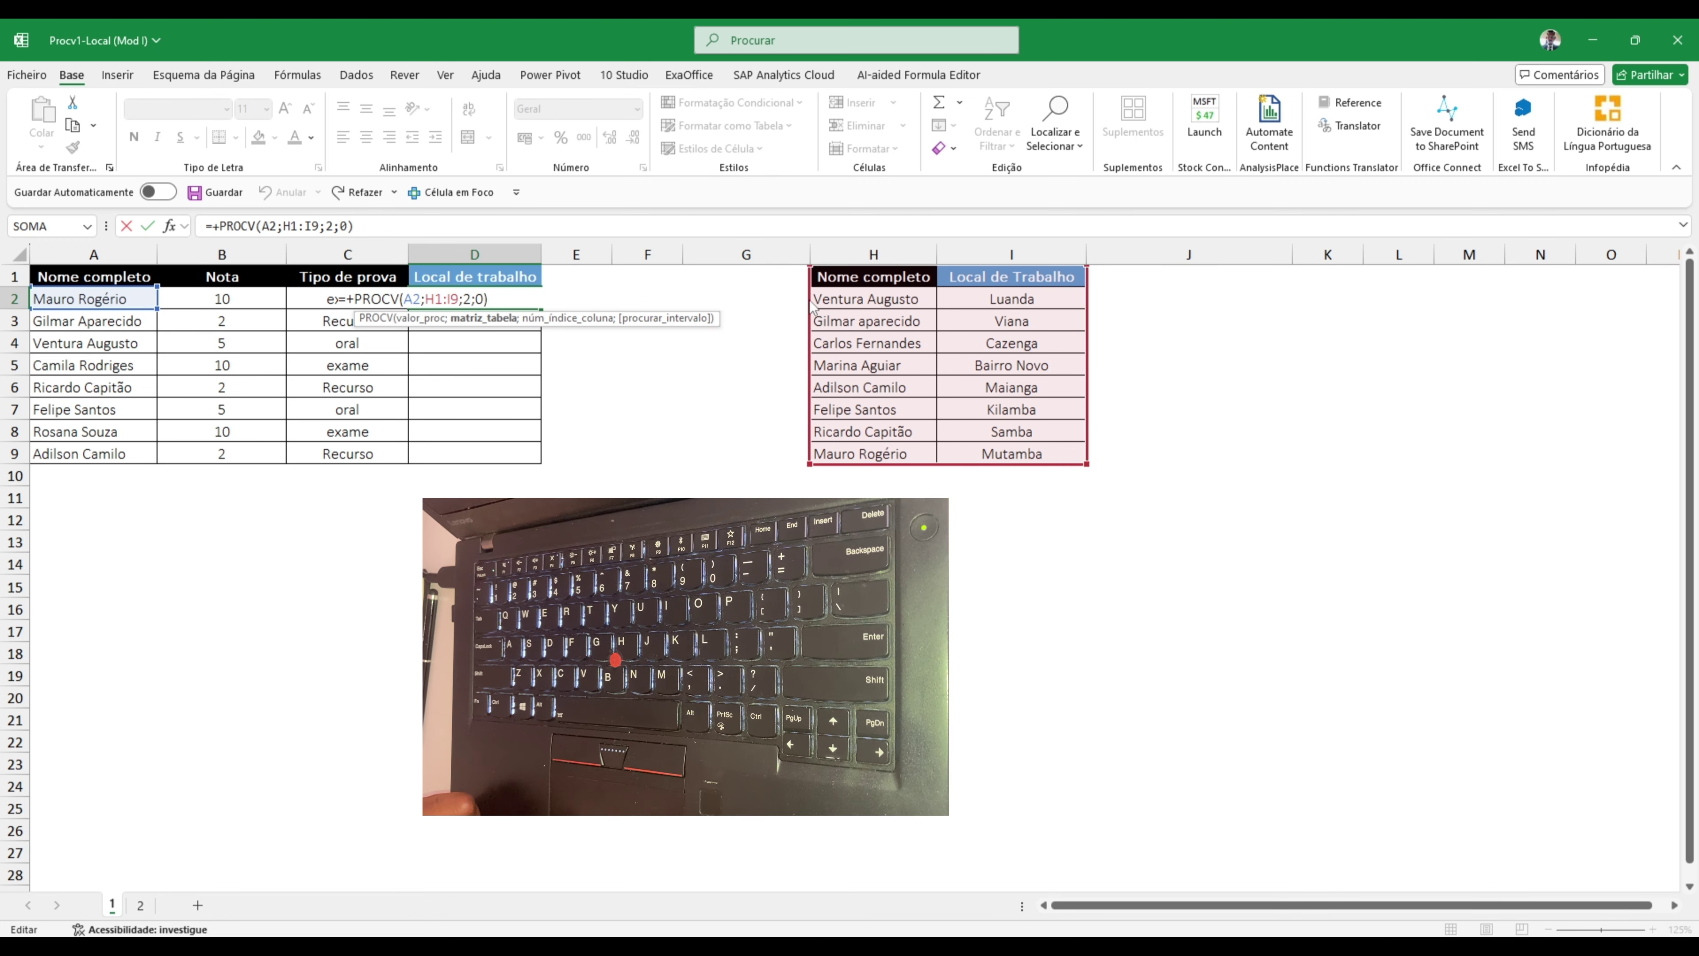
pyautogui.moveTo(811, 305); pyautogui.dragTo(872, 287)
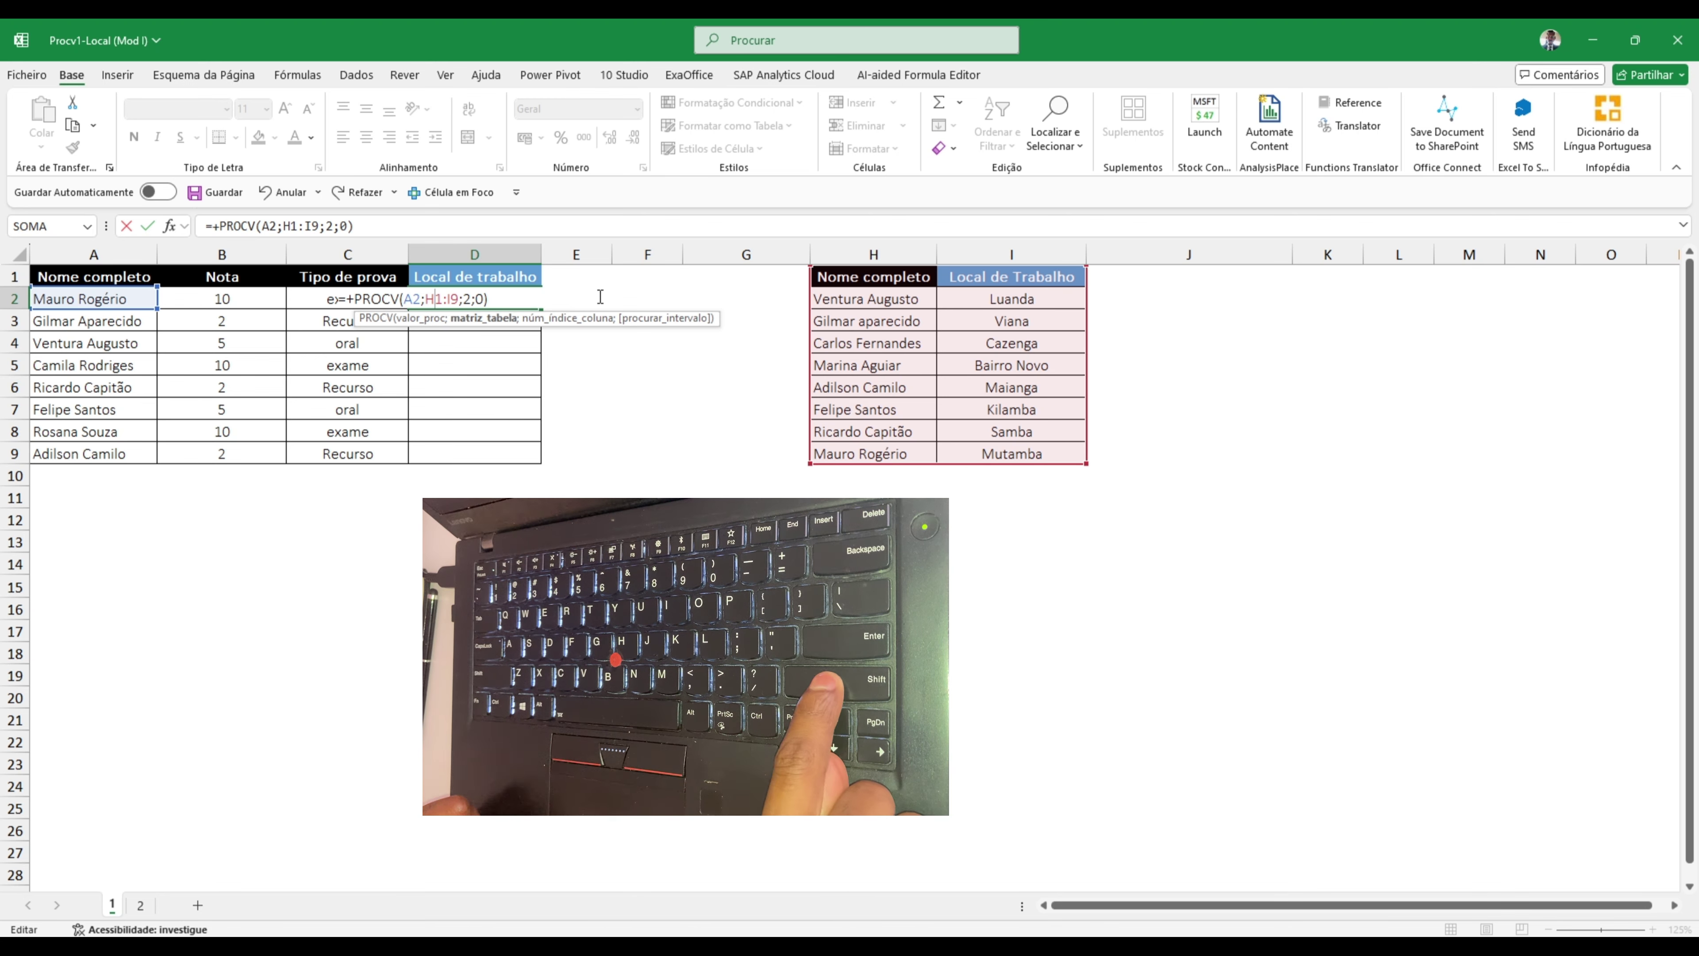
# - Insert dollar signs before both row numbers of the table range in D2's formula, making it H$1:I$9
pyautogui.write('$')
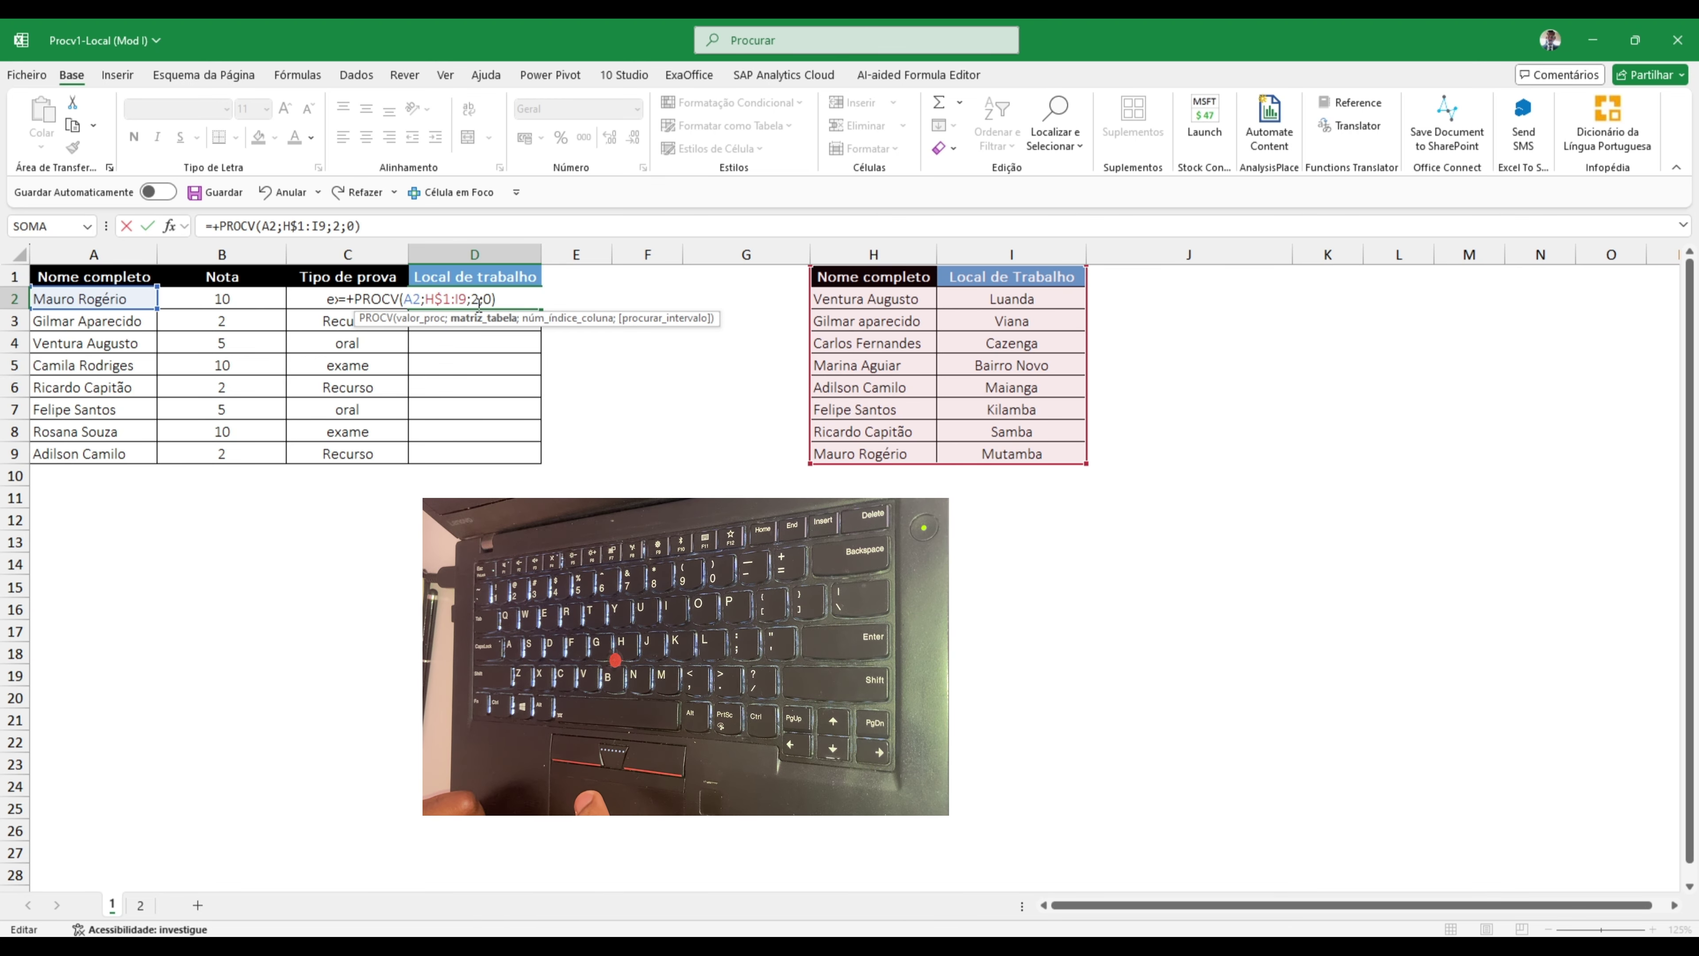
pyautogui.click(460, 295)
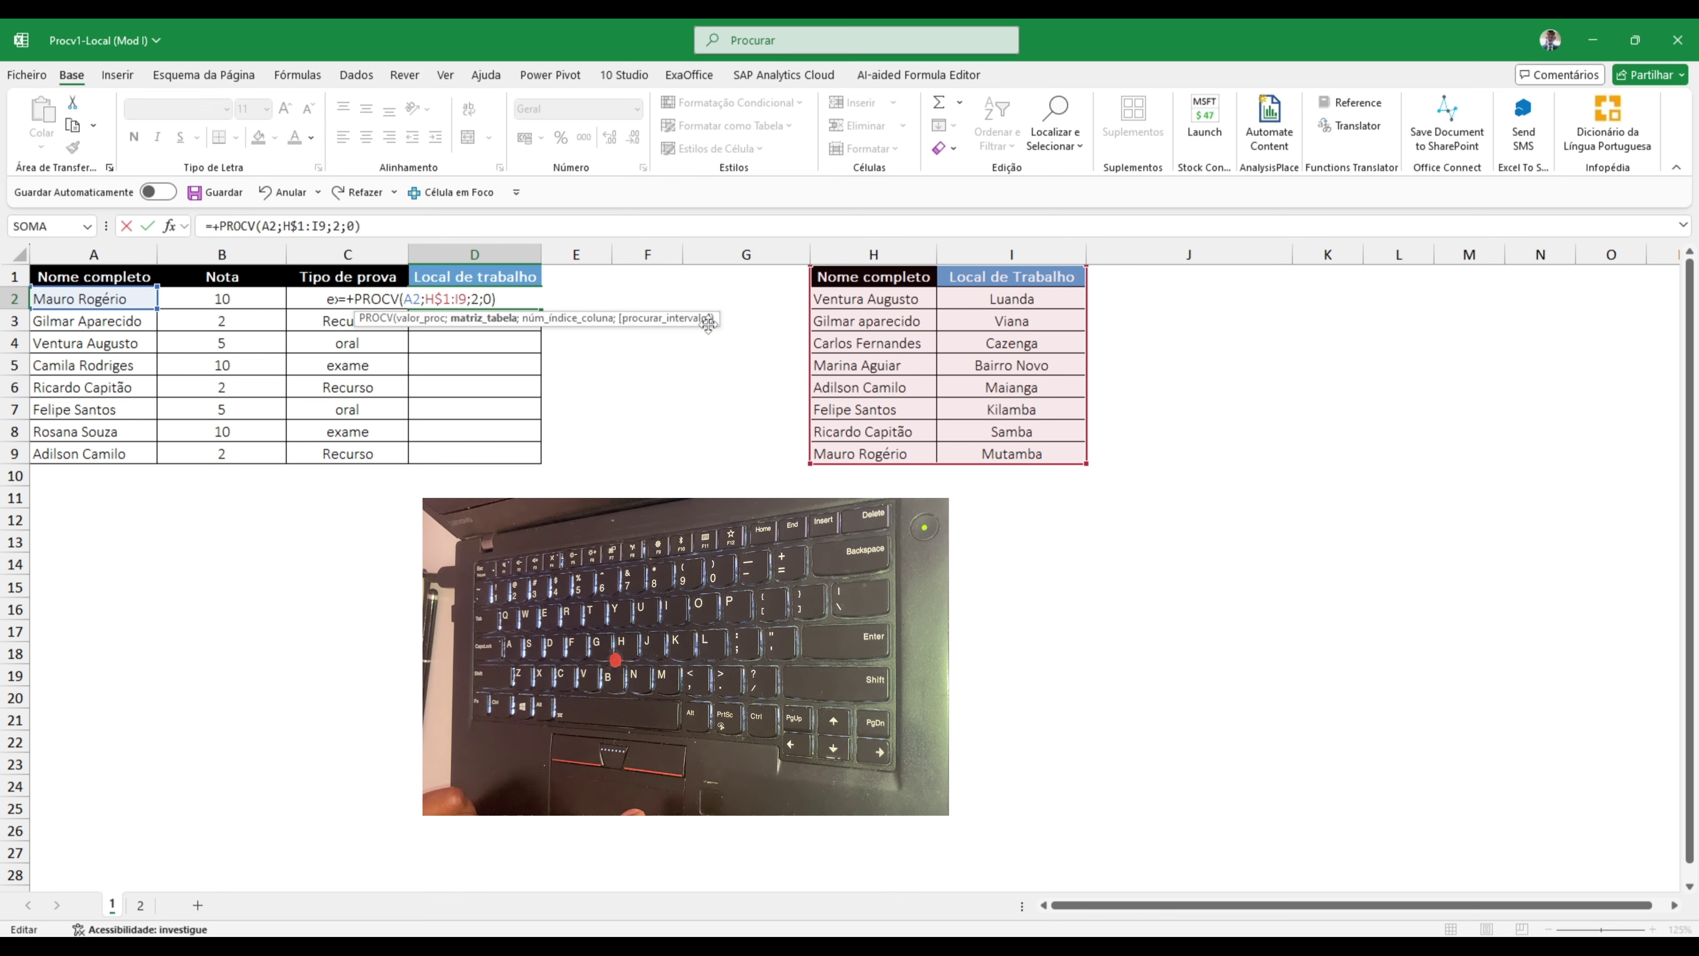
pyautogui.write('$')
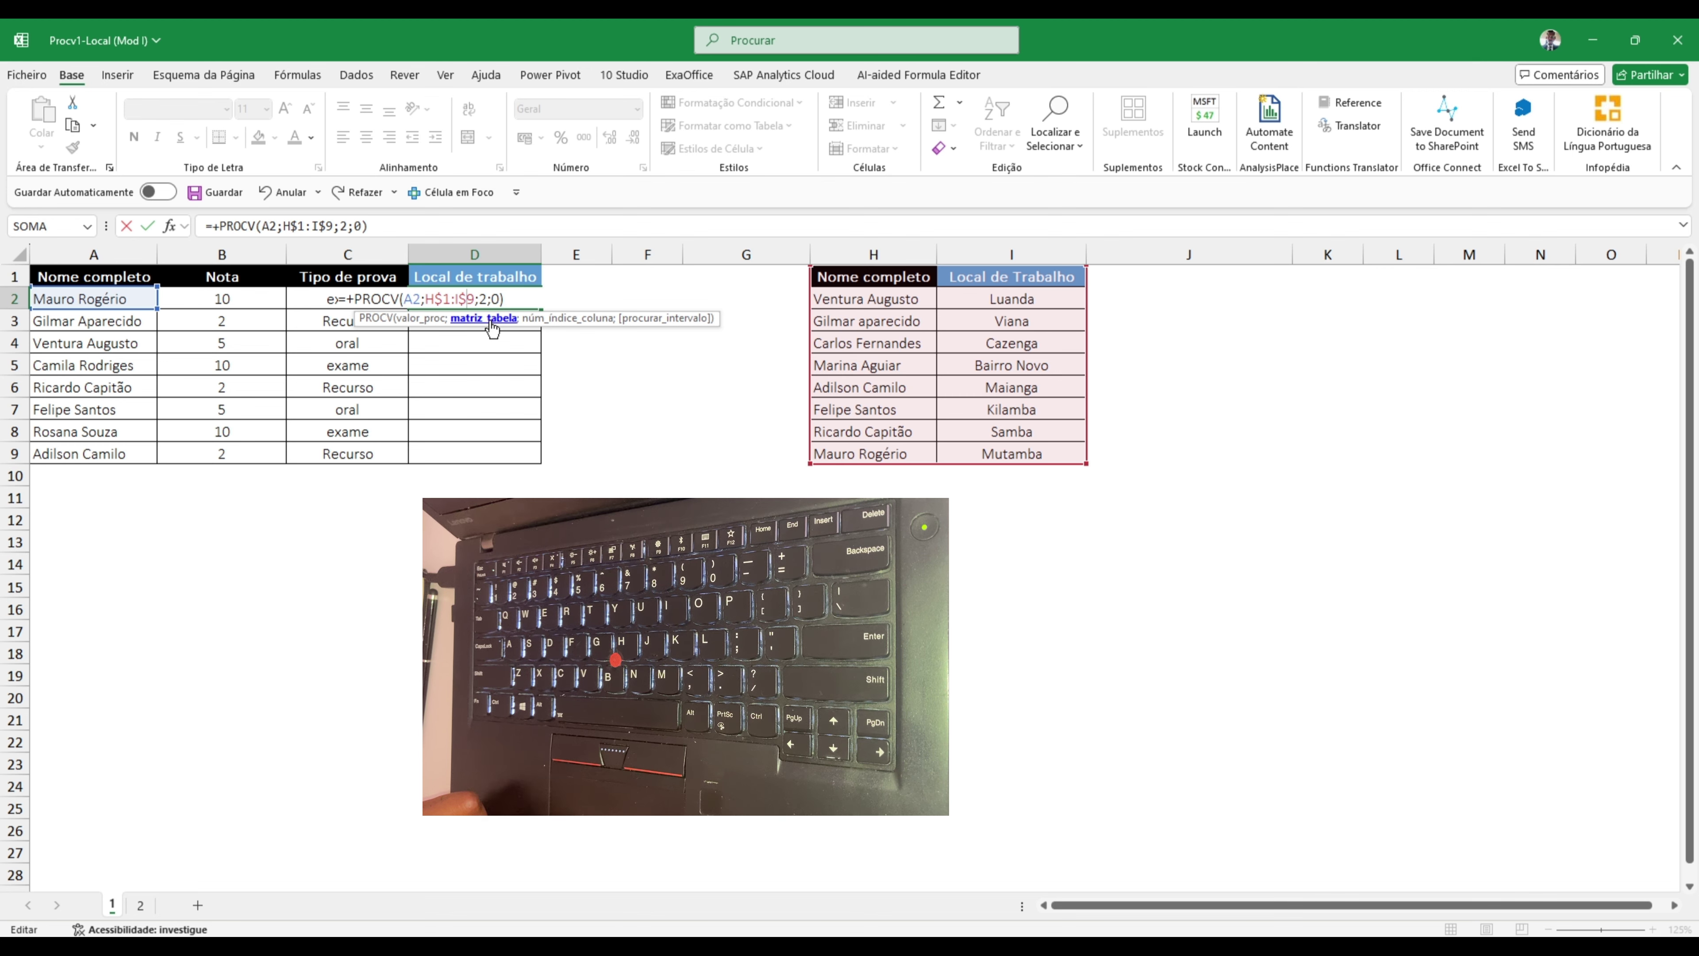
# - Remove the dollar signs from the table range in D2's formula, restoring the relative reference H1:I9
pyautogui.hotkey('ctrl', 'z')
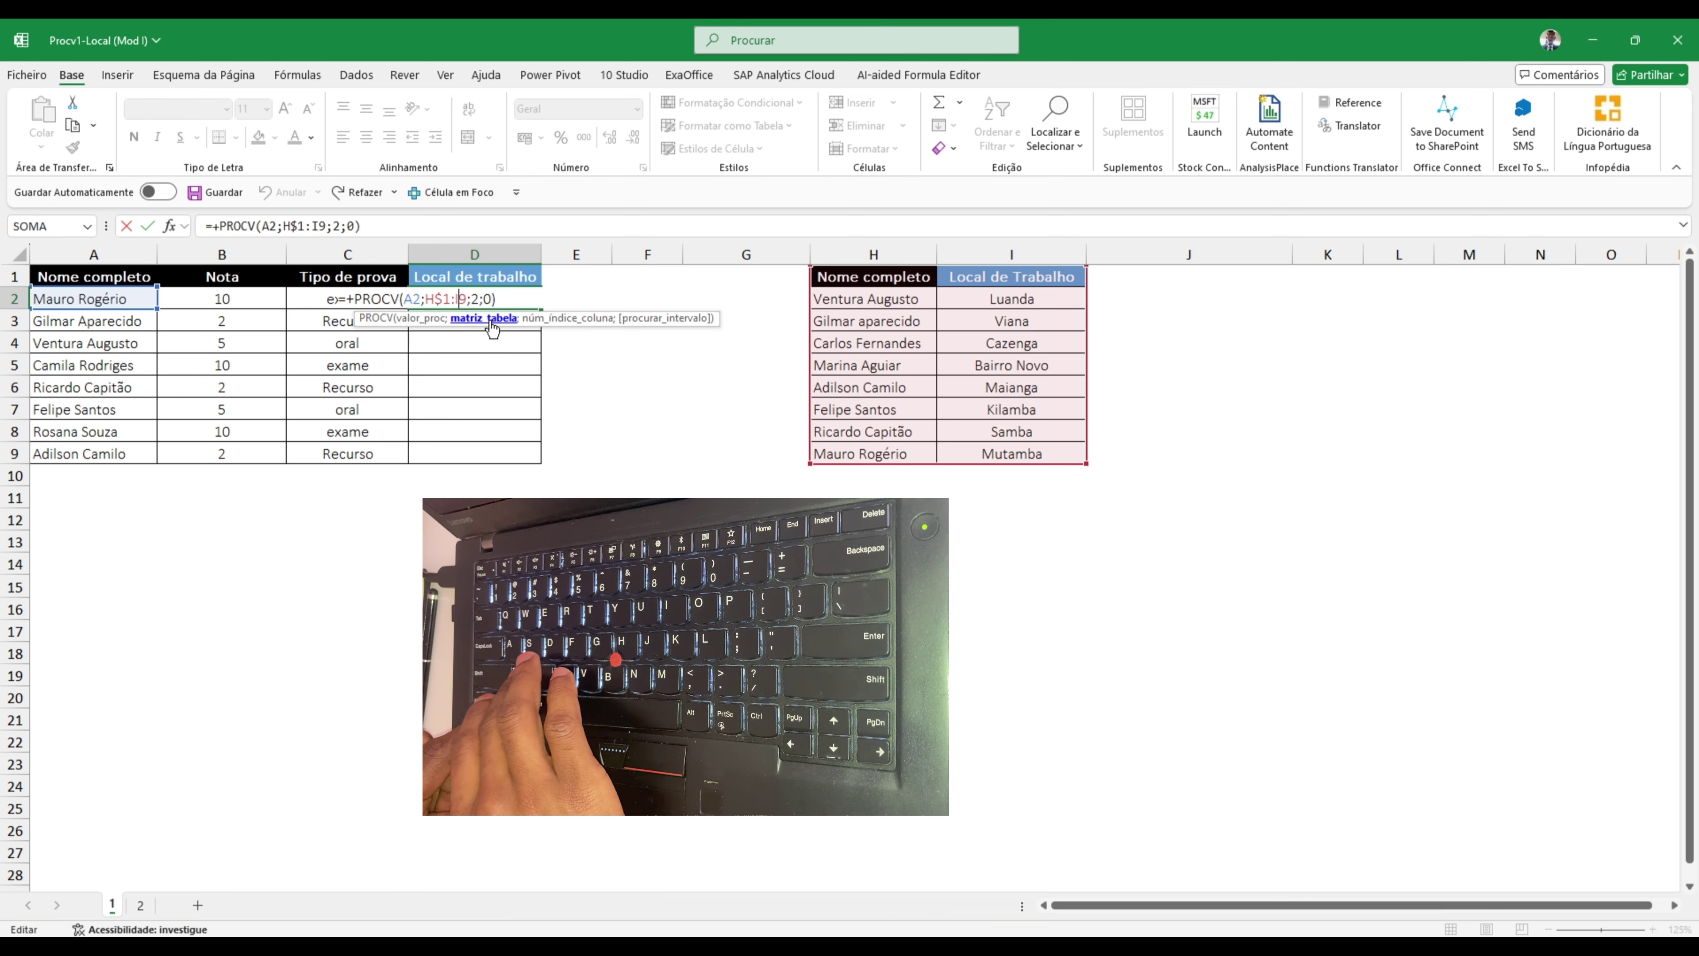
pyautogui.hotkey('ctrl', 'y')
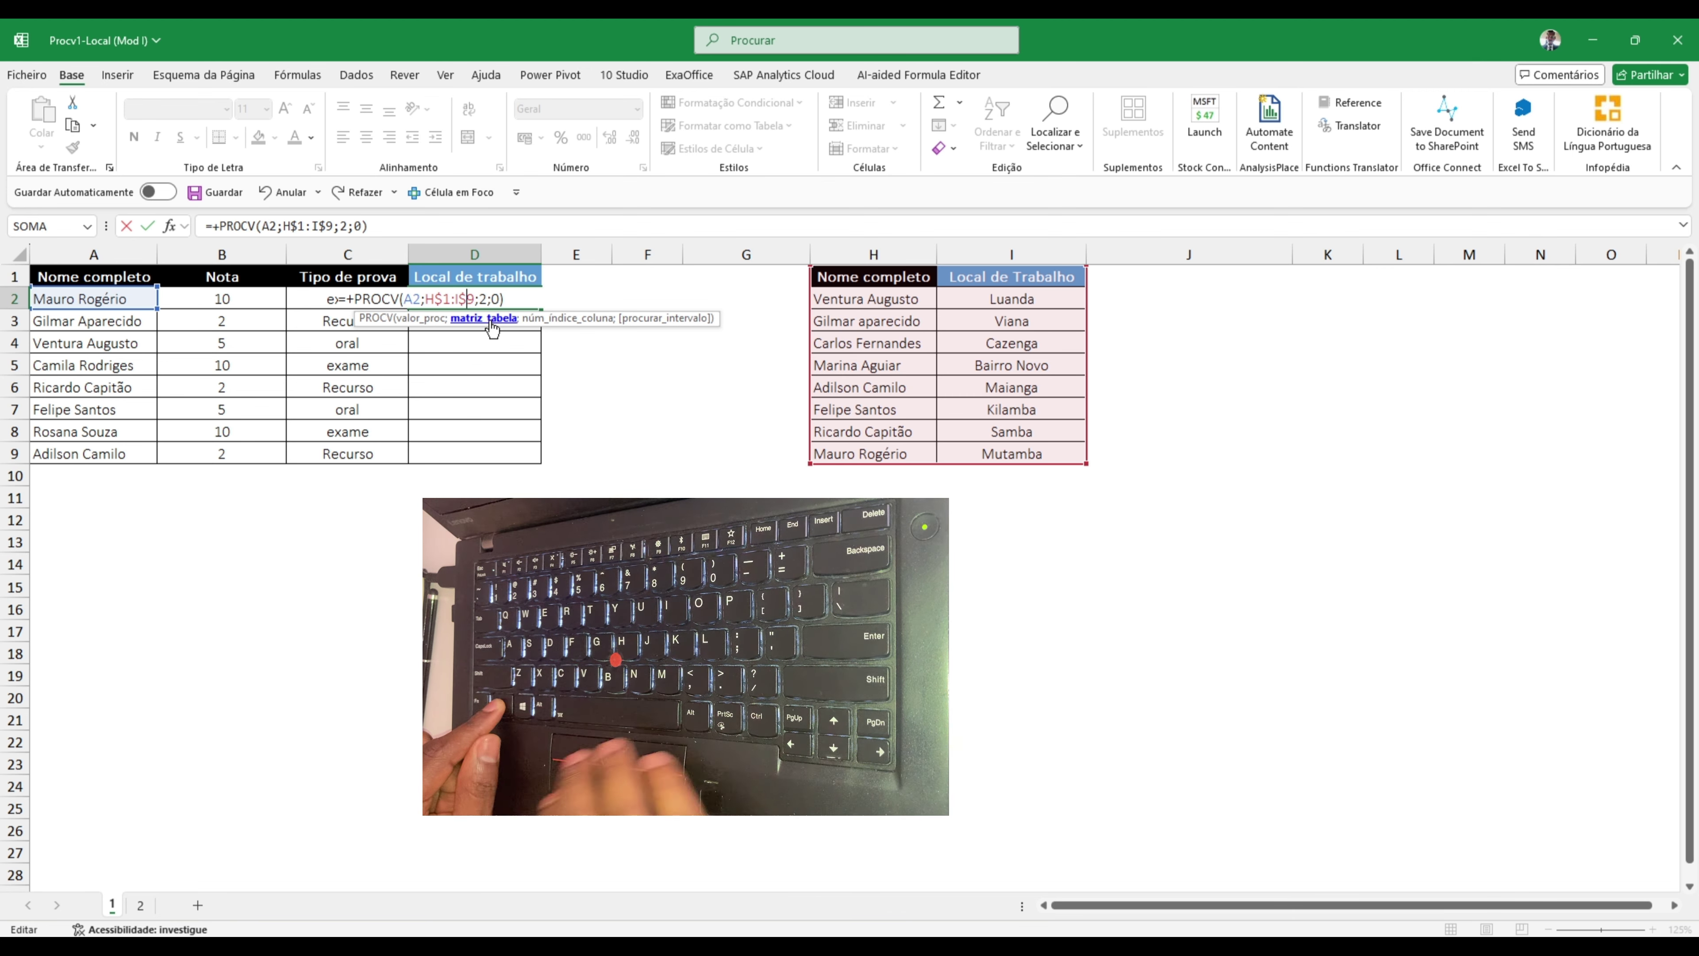
pyautogui.press('BackSpace')
pyautogui.click(439, 301)
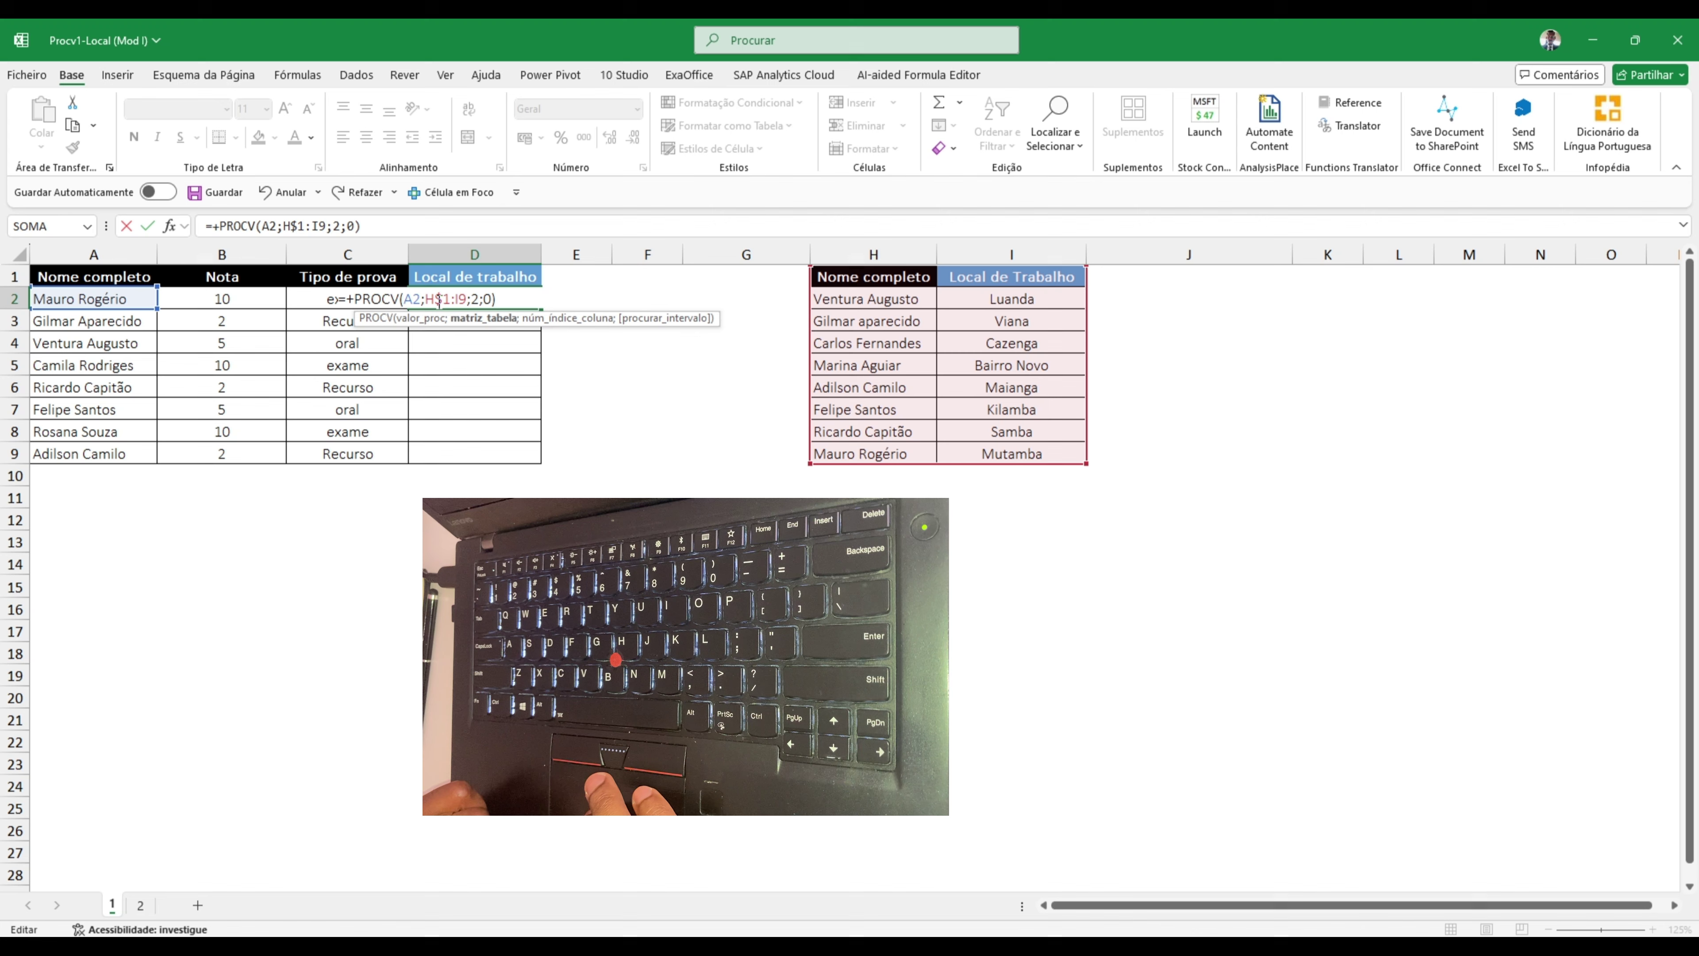
pyautogui.press('Delete')
pyautogui.click(454, 301)
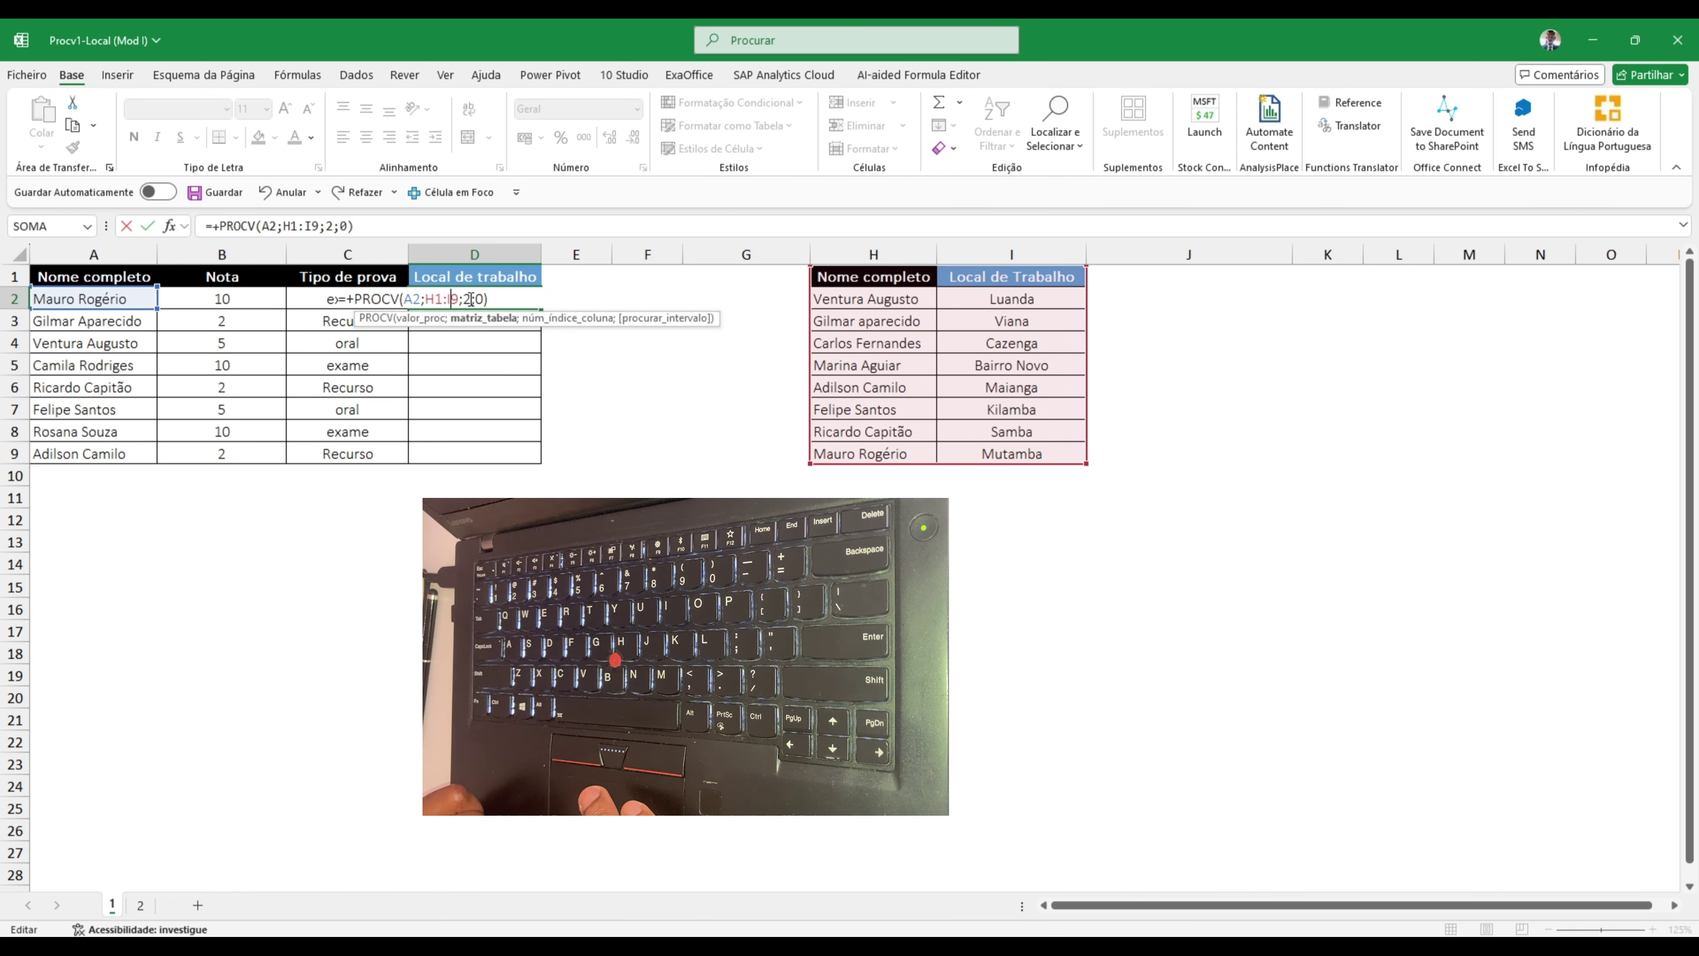
# - Select the whole table argument in D2's formula, cycle its reference type to H$1:I$9, and check the remaining arguments
pyautogui.click(492, 319)
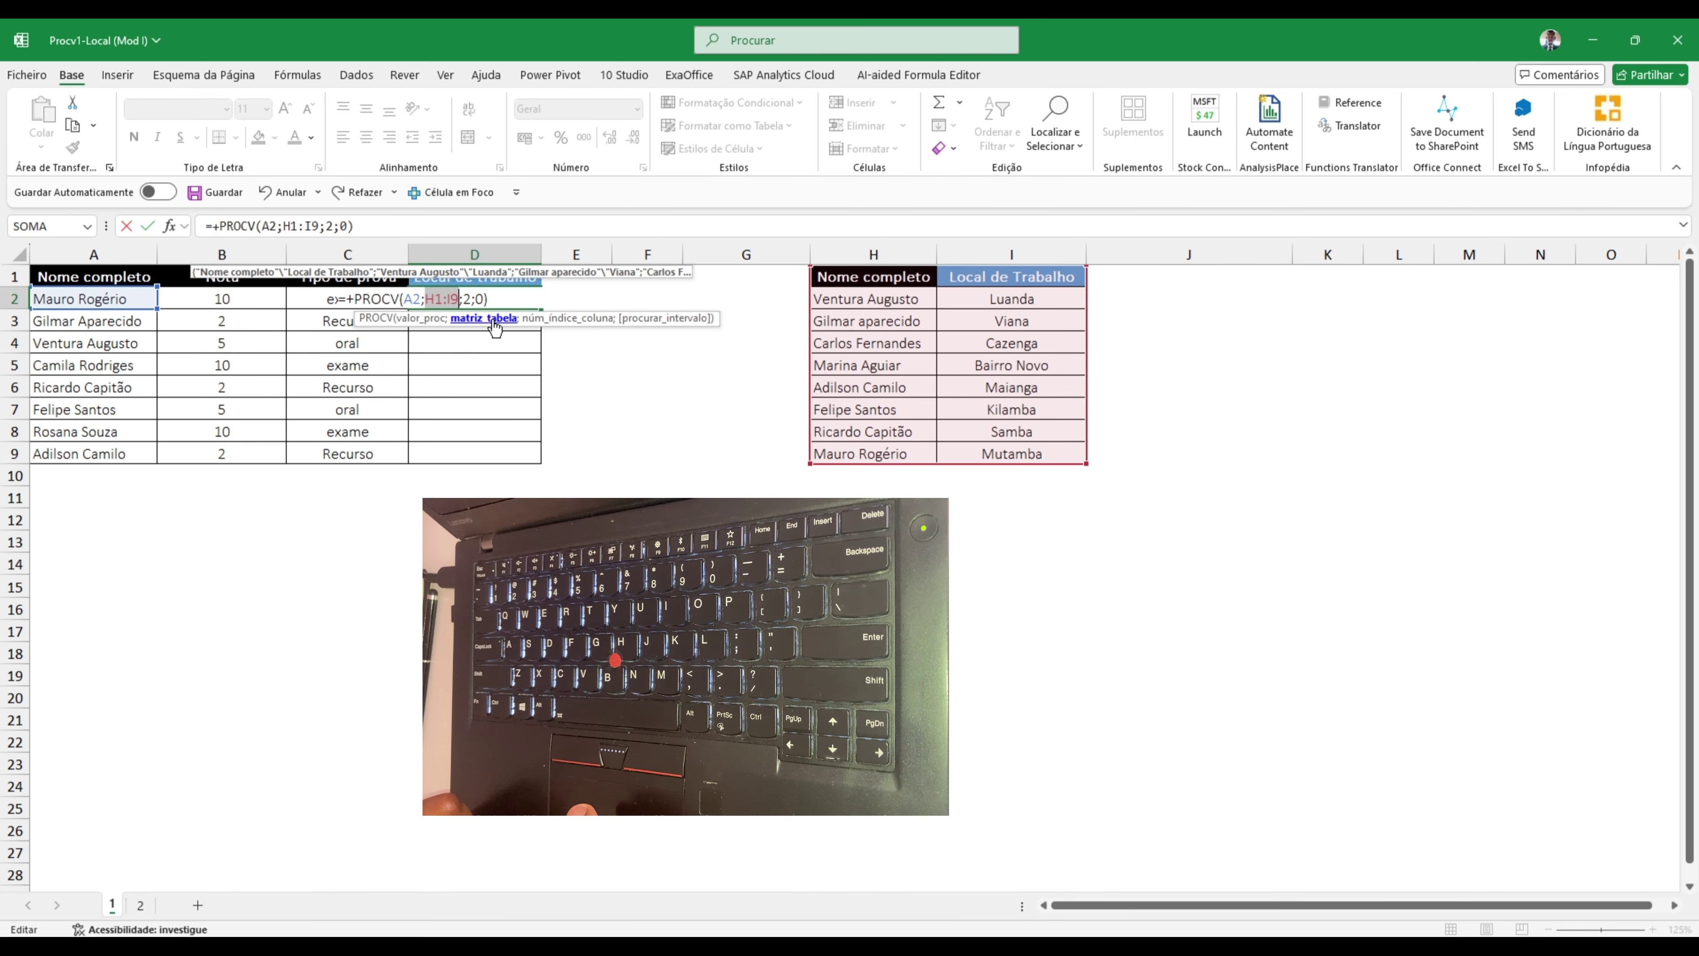
pyautogui.press('F4')
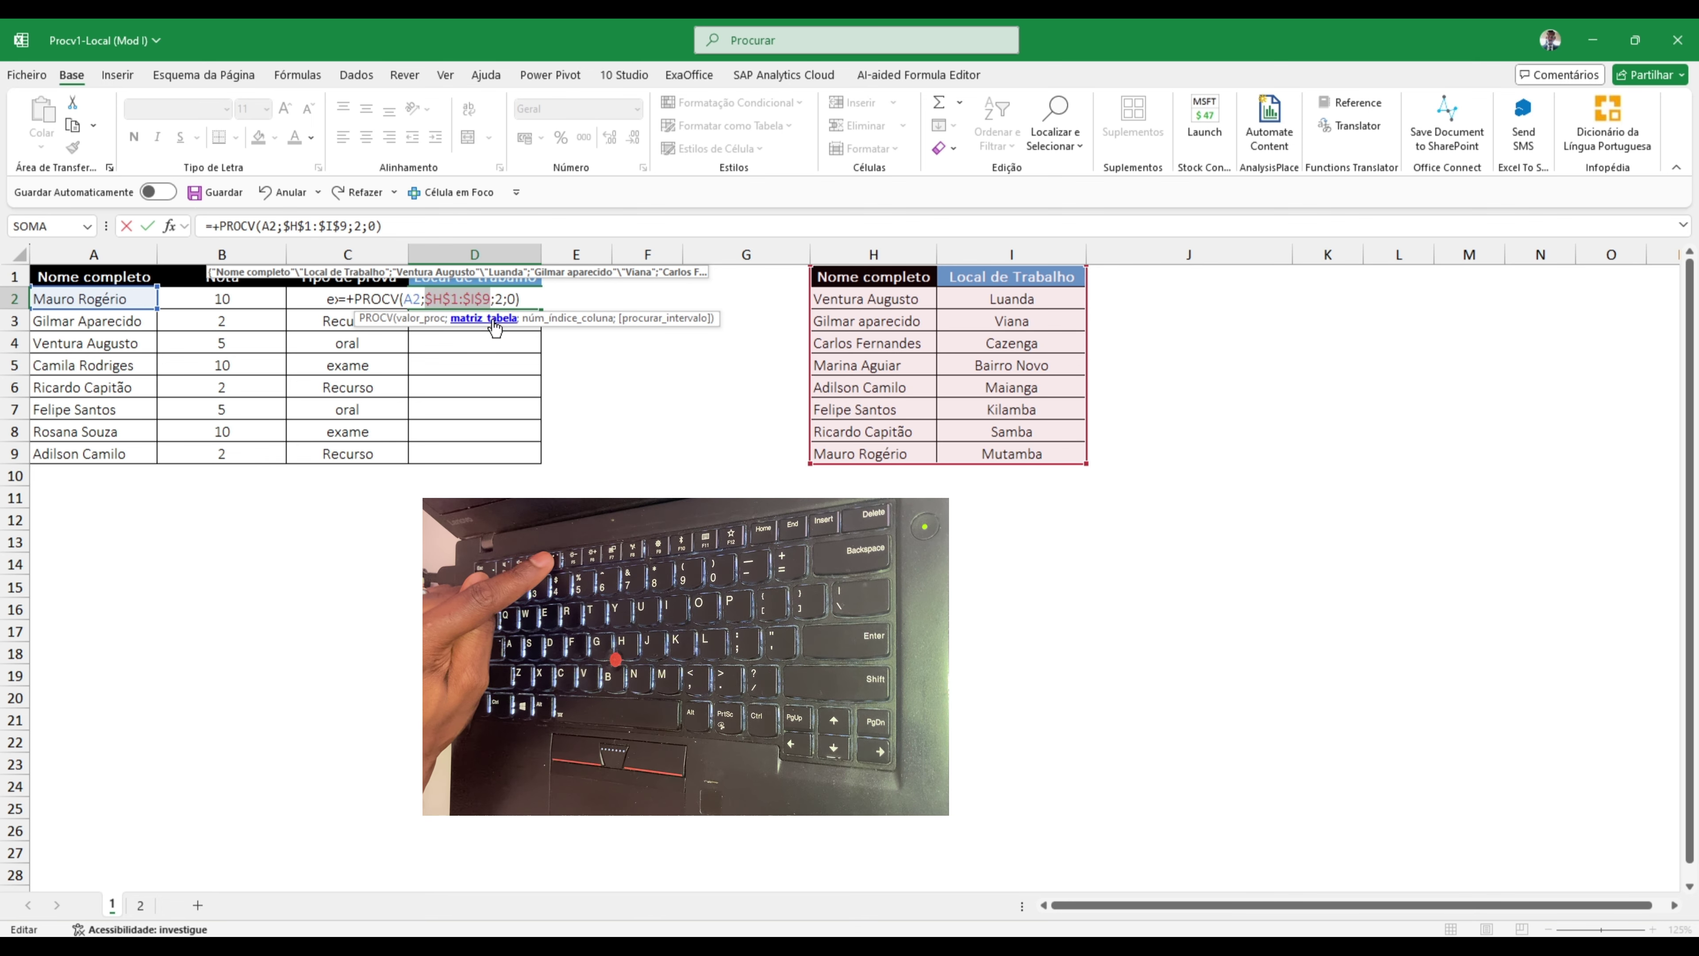
pyautogui.press('F4')
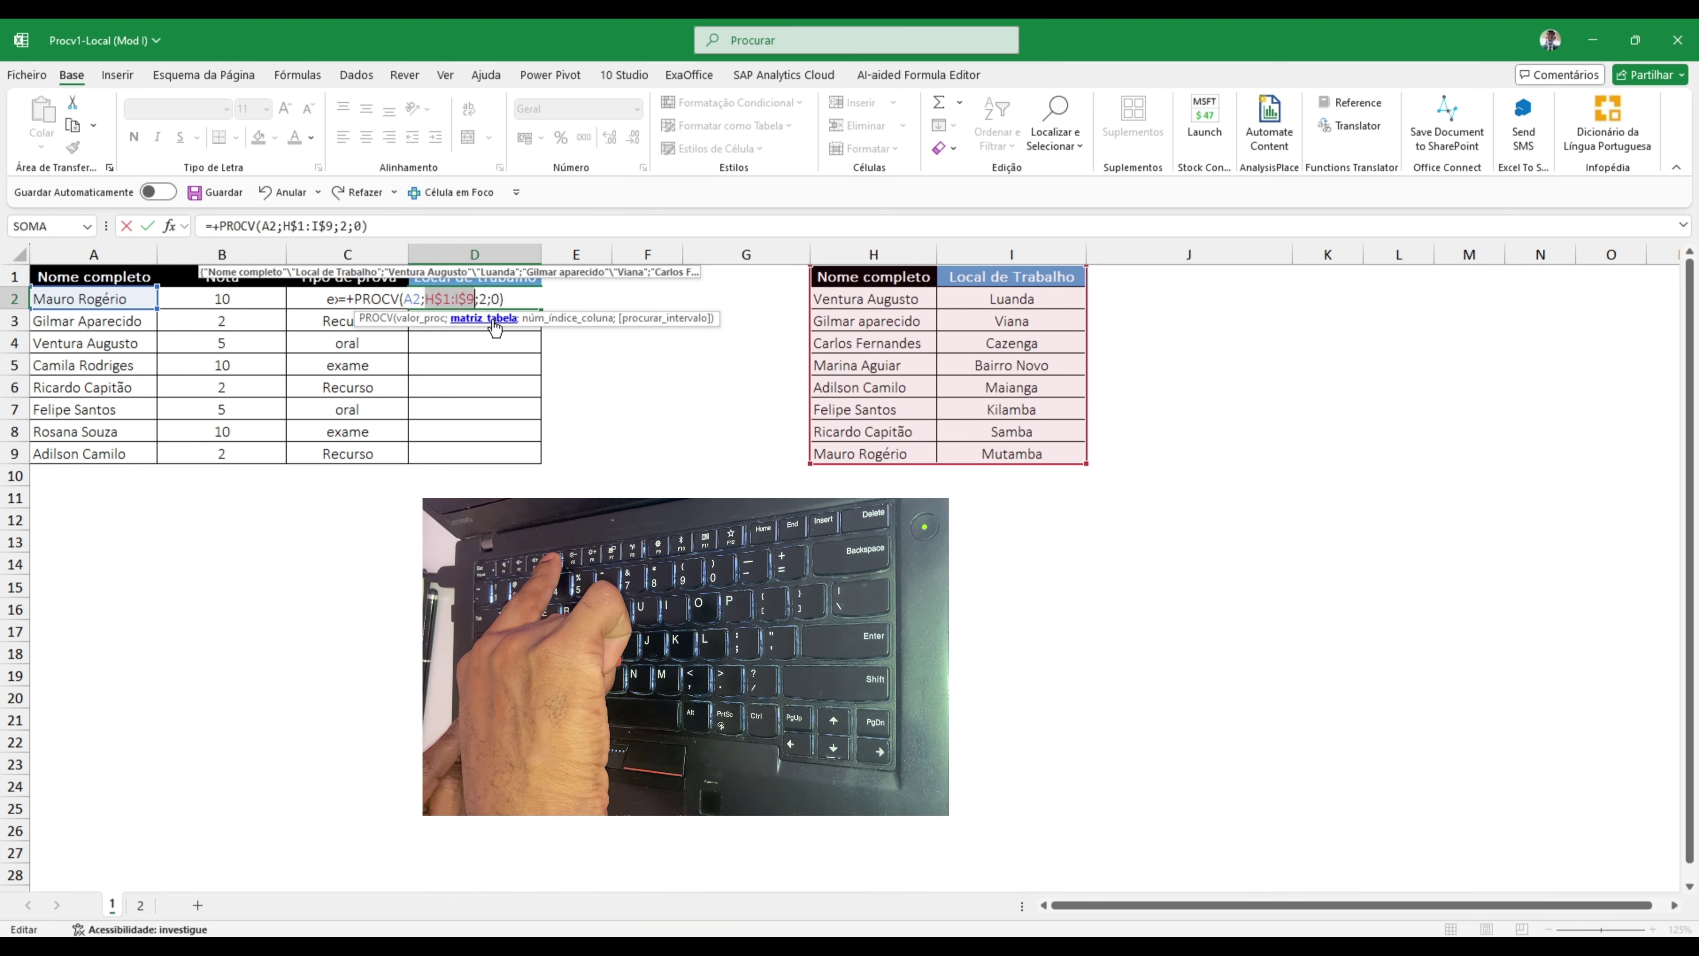
pyautogui.click(486, 320)
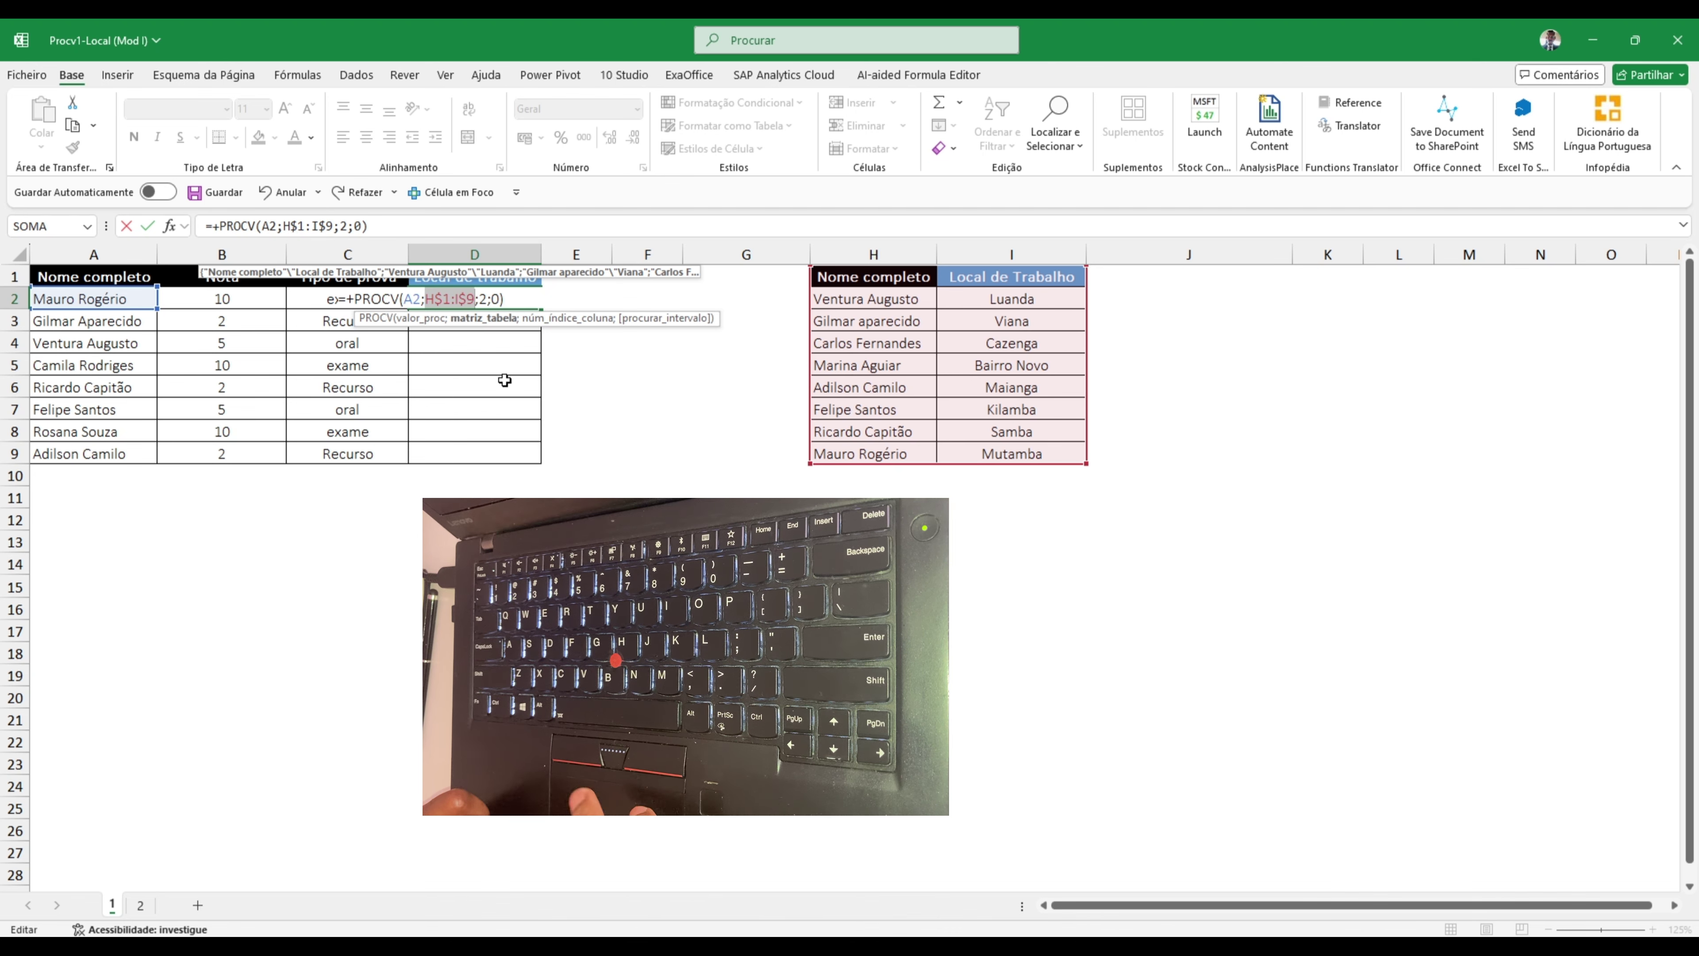
pyautogui.click(488, 296)
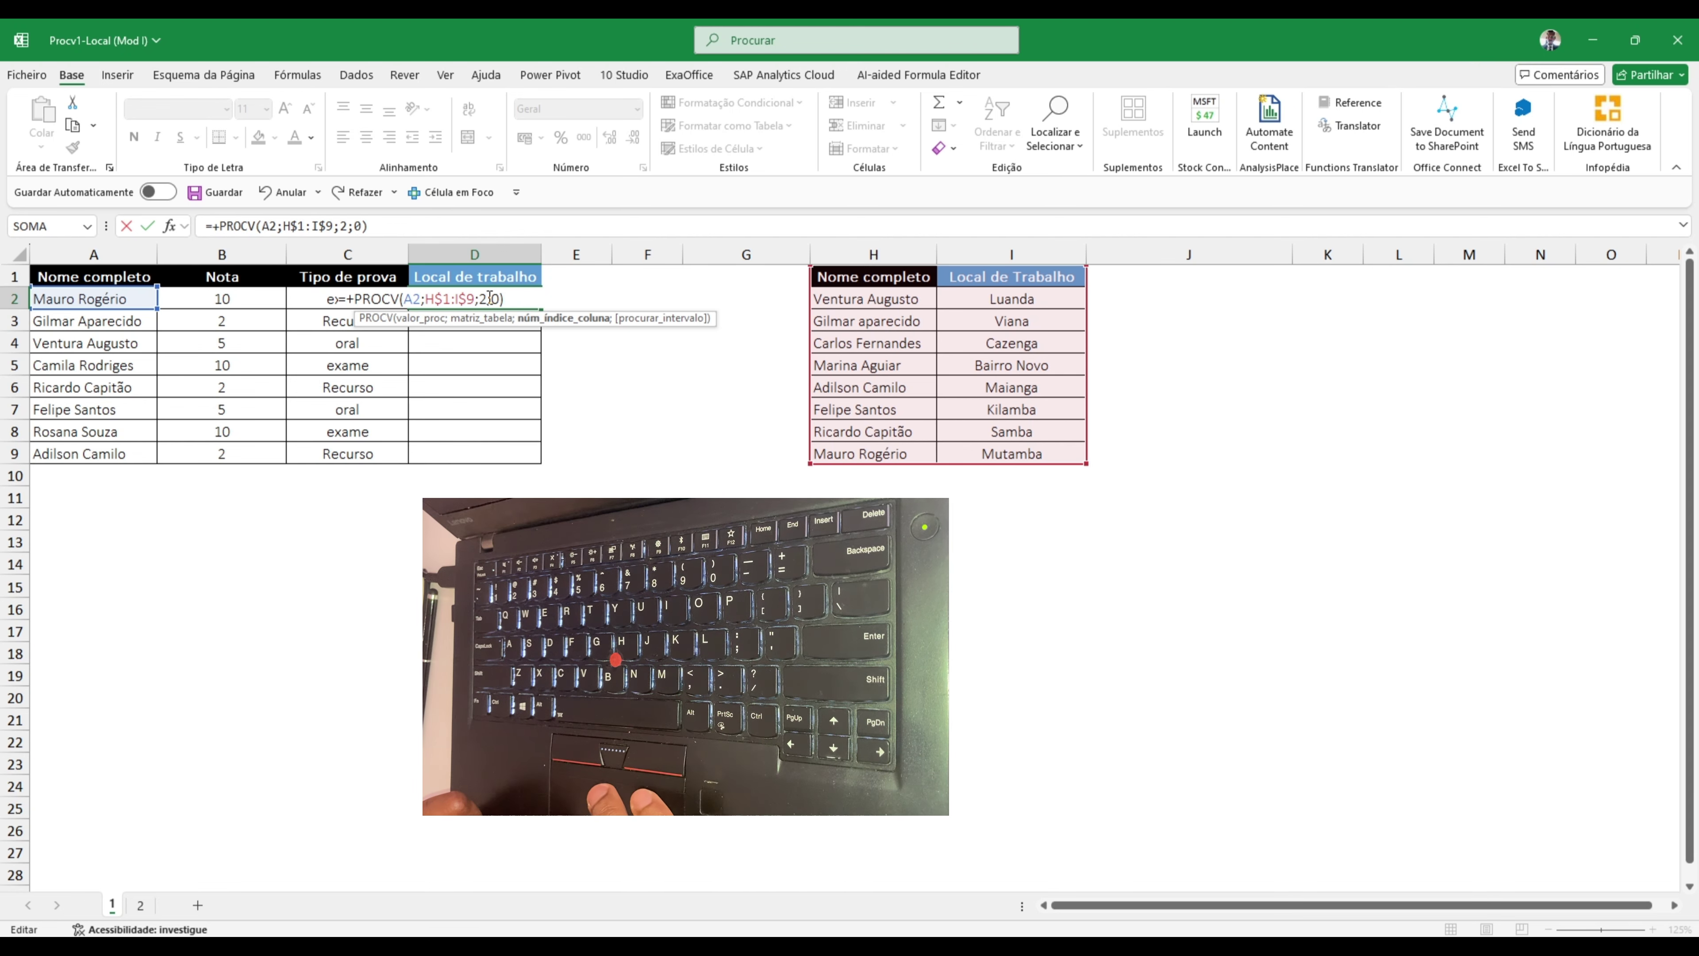
pyautogui.click(502, 296)
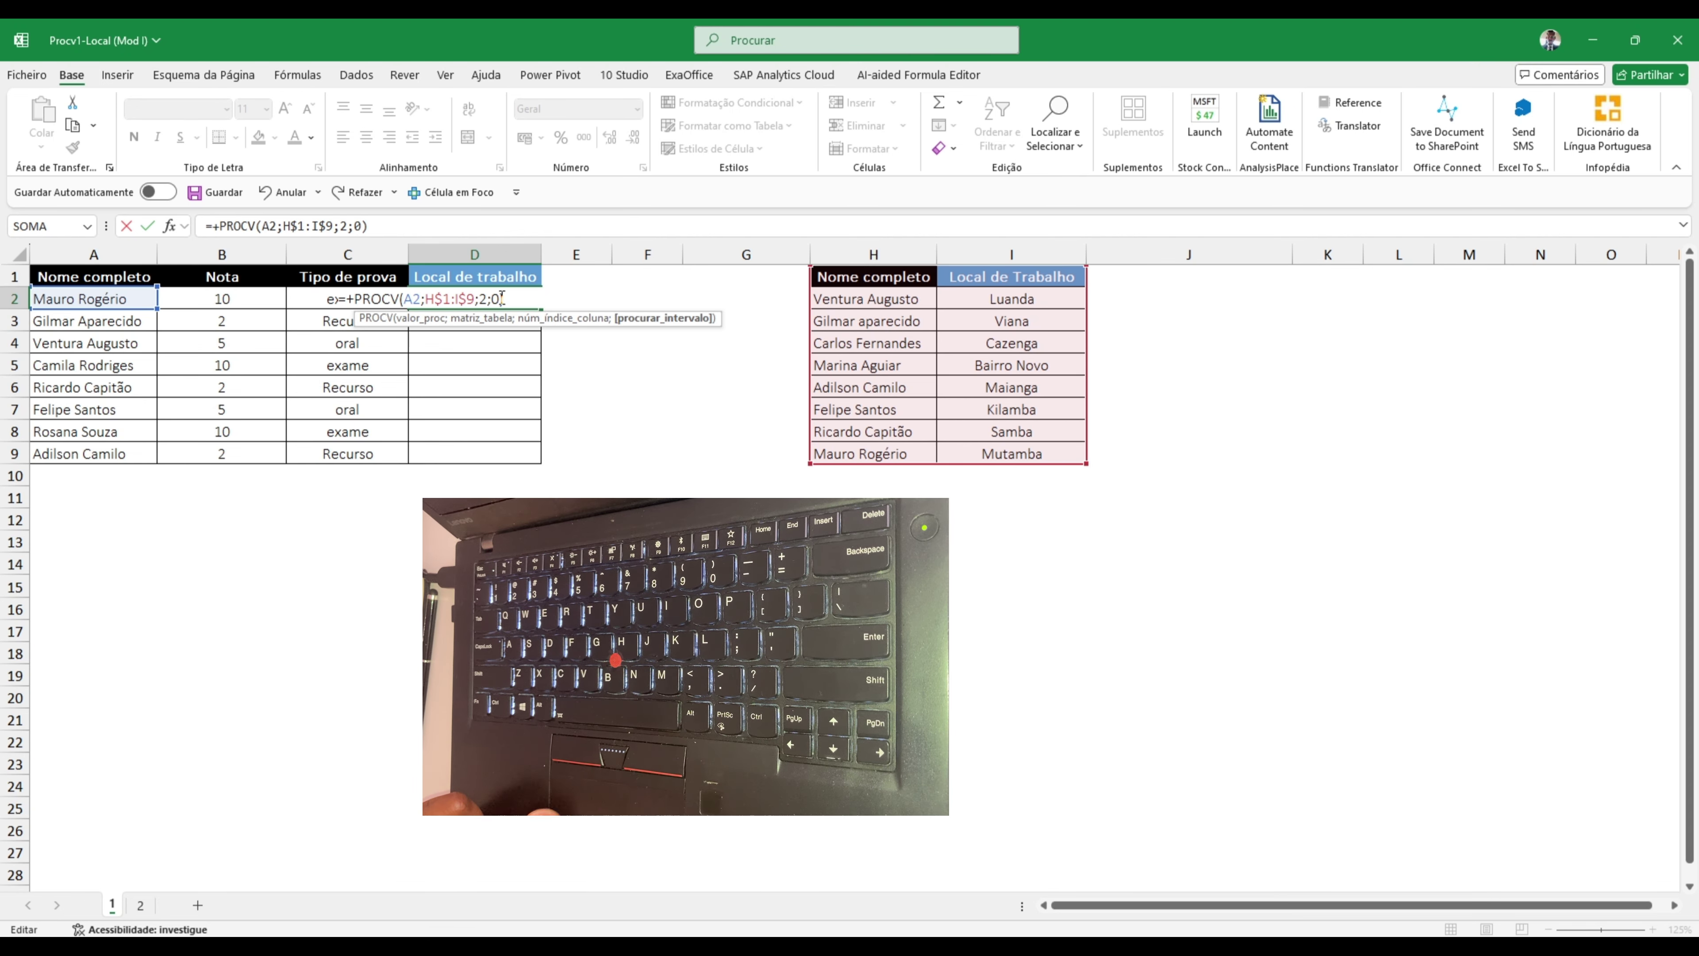